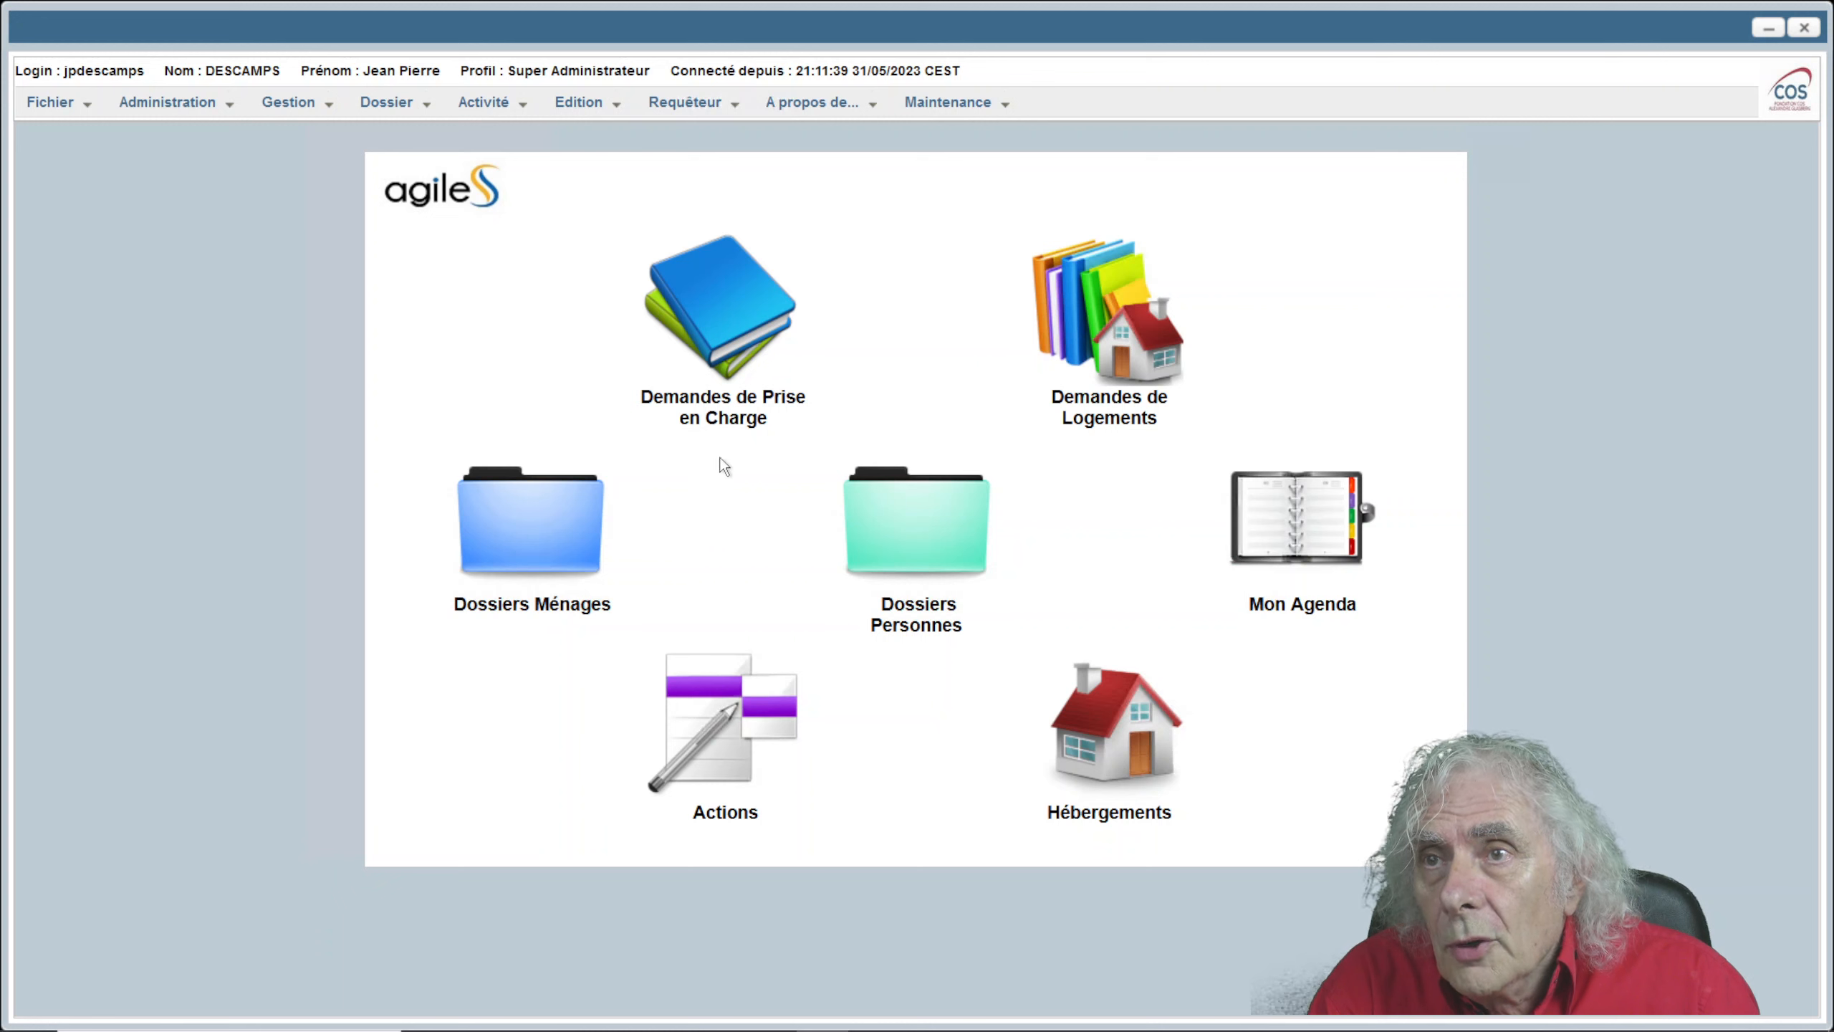
Open the care requests (Demandes de Prise en Charge) list and filter it by the Quancard structure
left_click(917, 545)
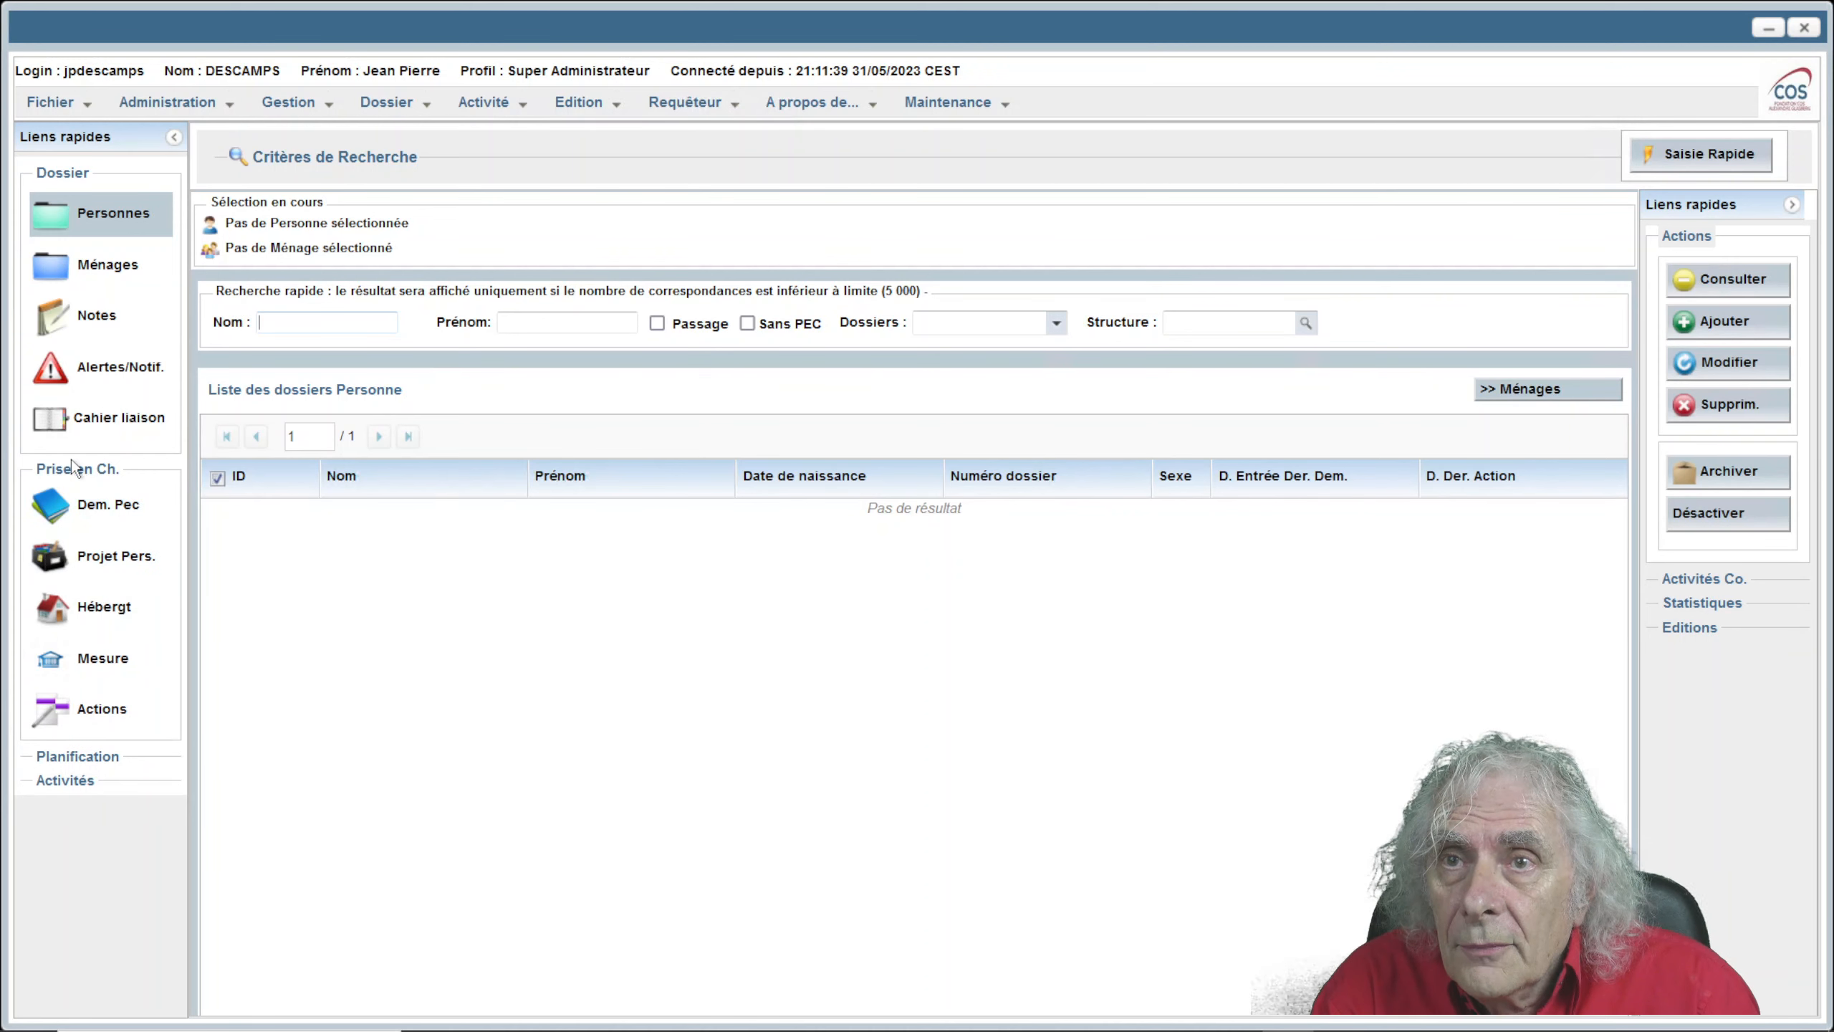
left_click(71, 513)
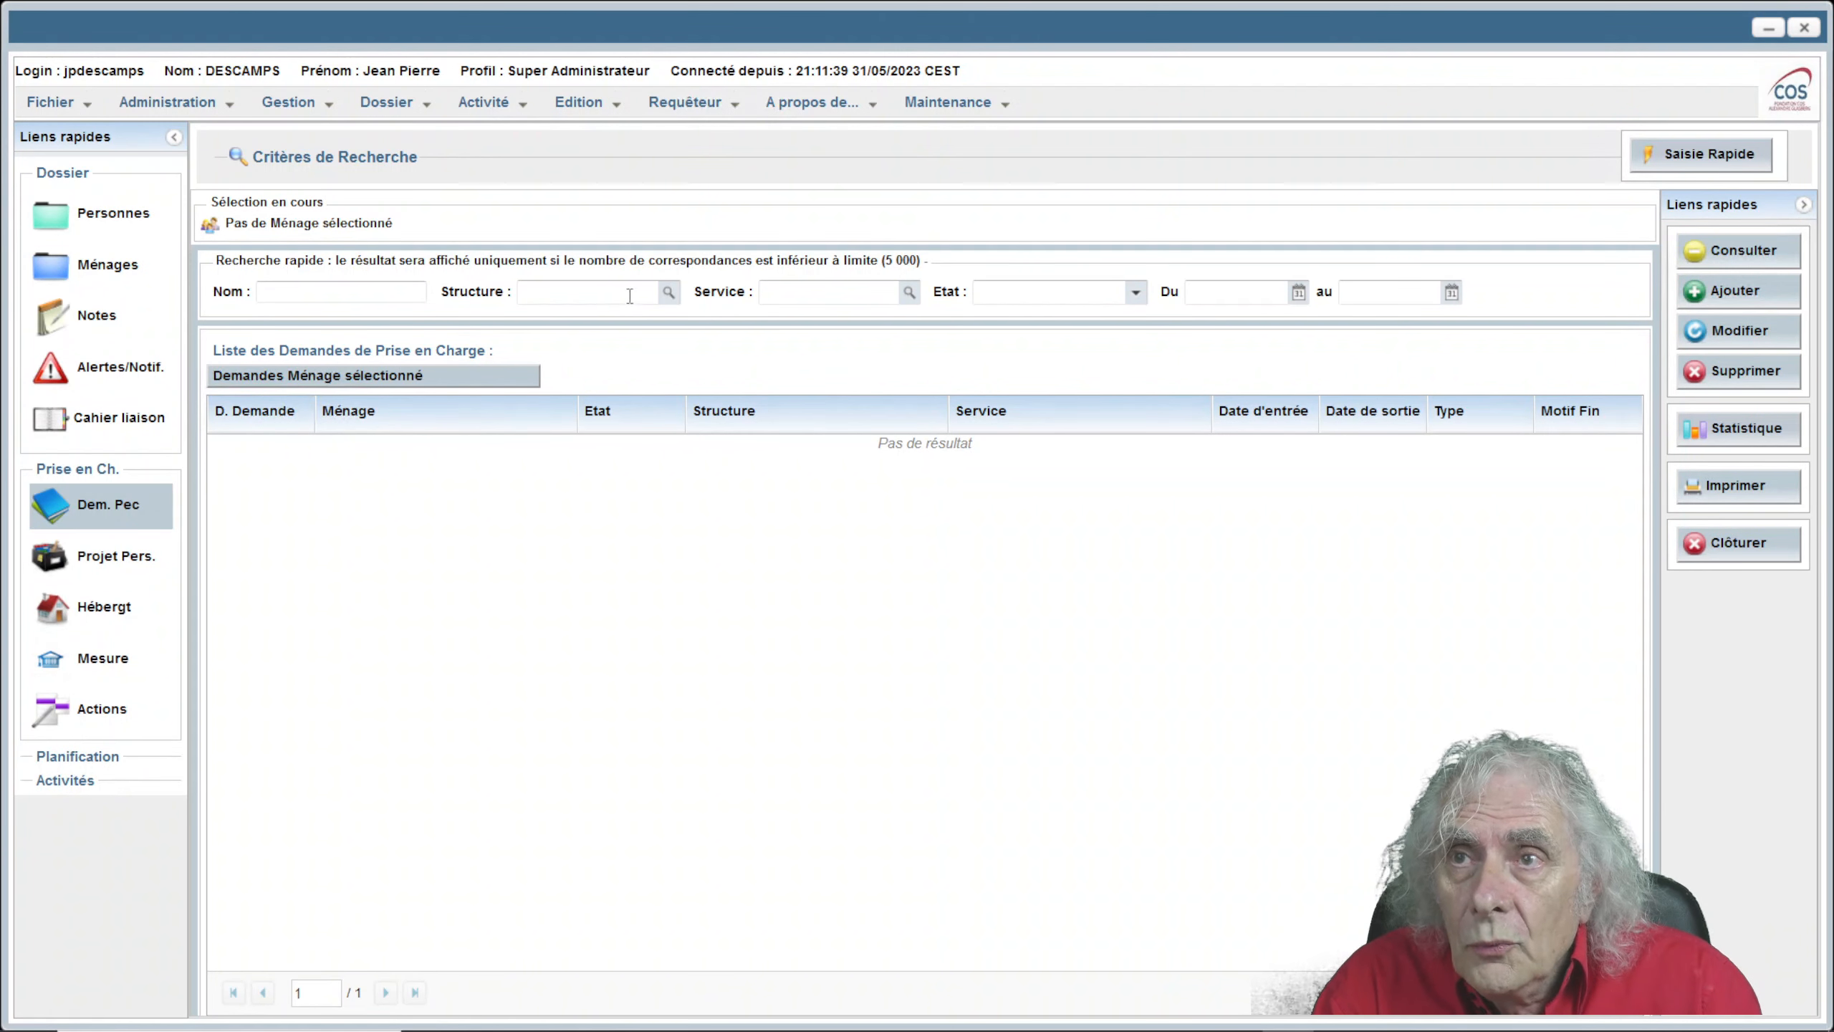
left_click(667, 296)
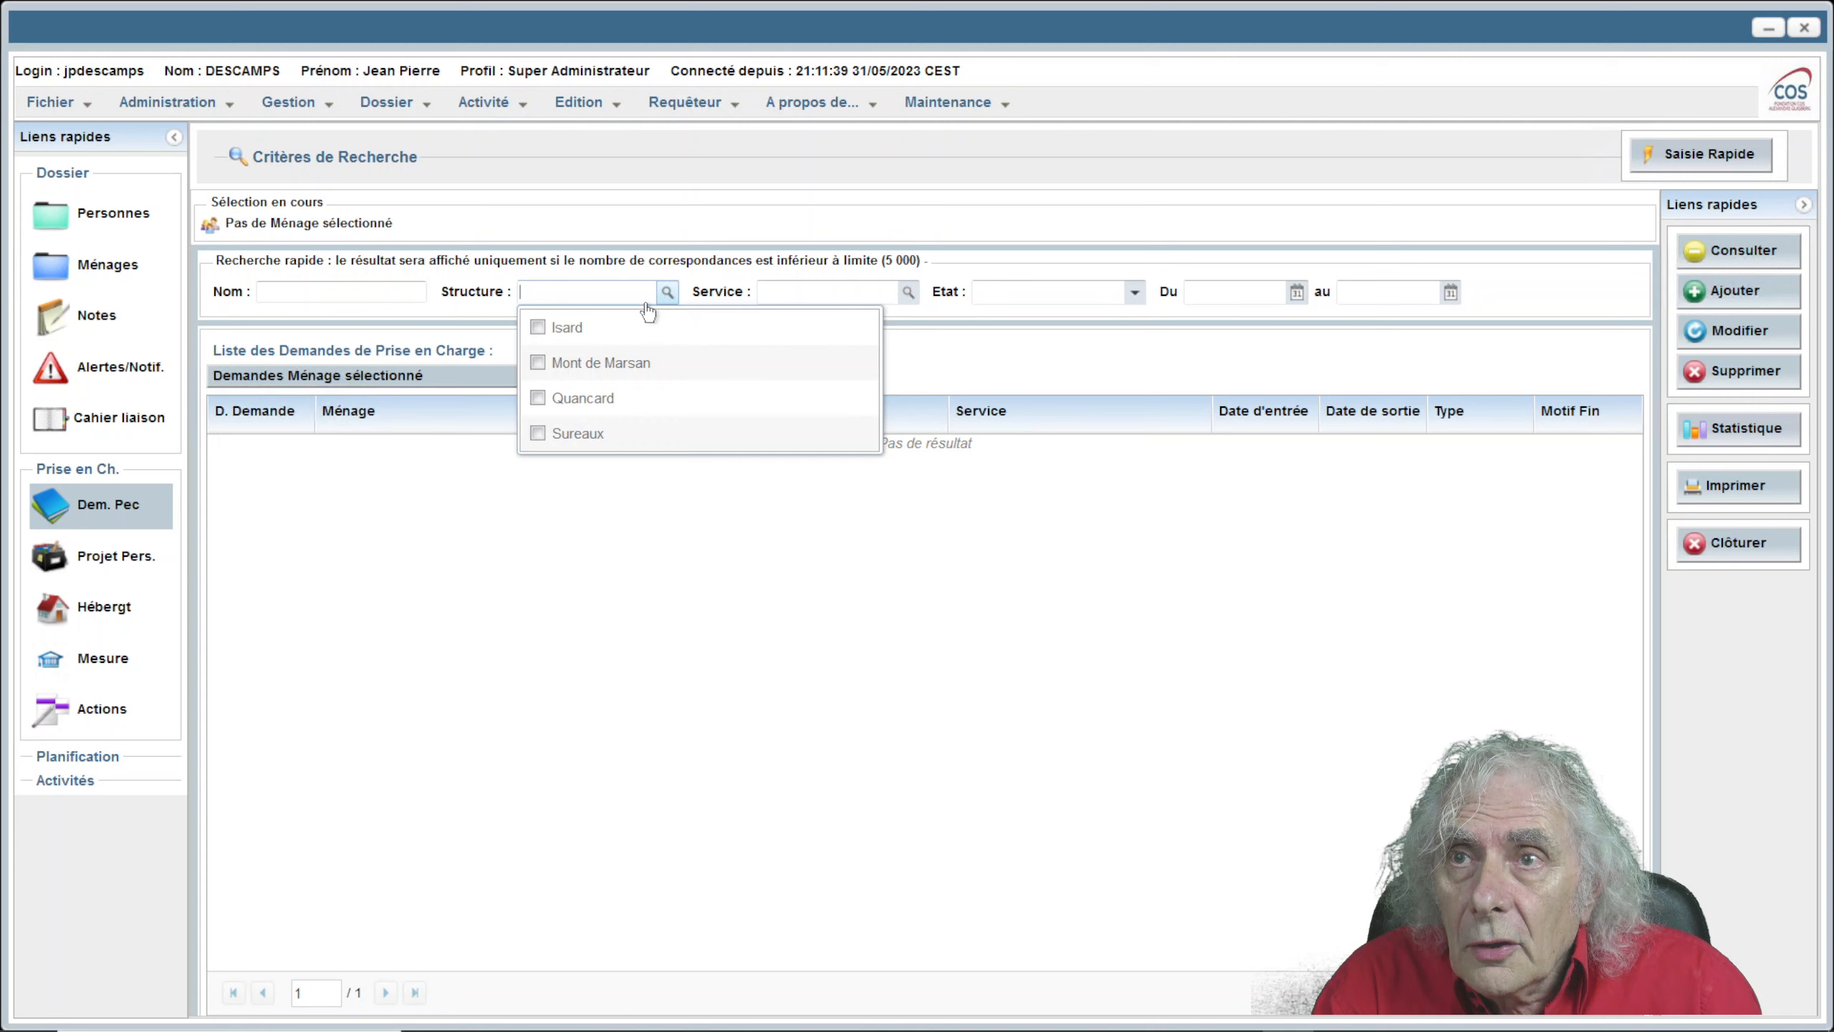
left_click(576, 409)
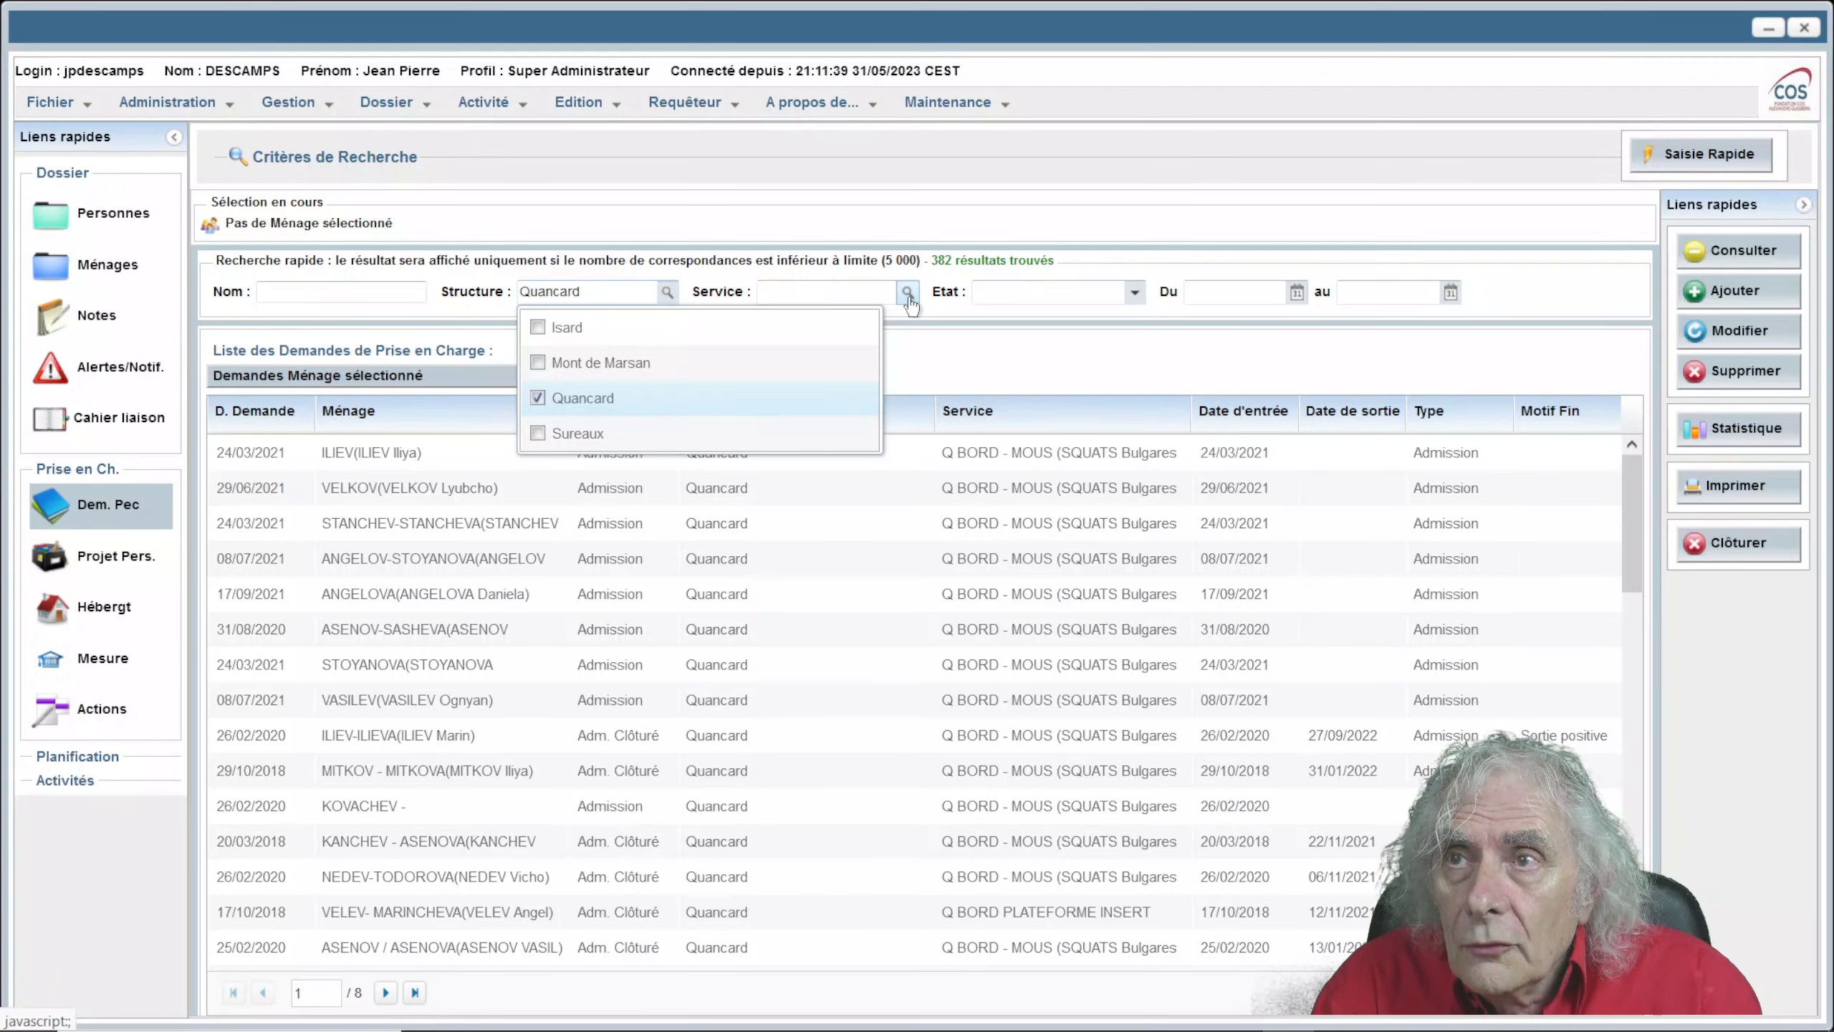
Filter the care requests by the service Q VO & BORD - CADA
left_click(908, 293)
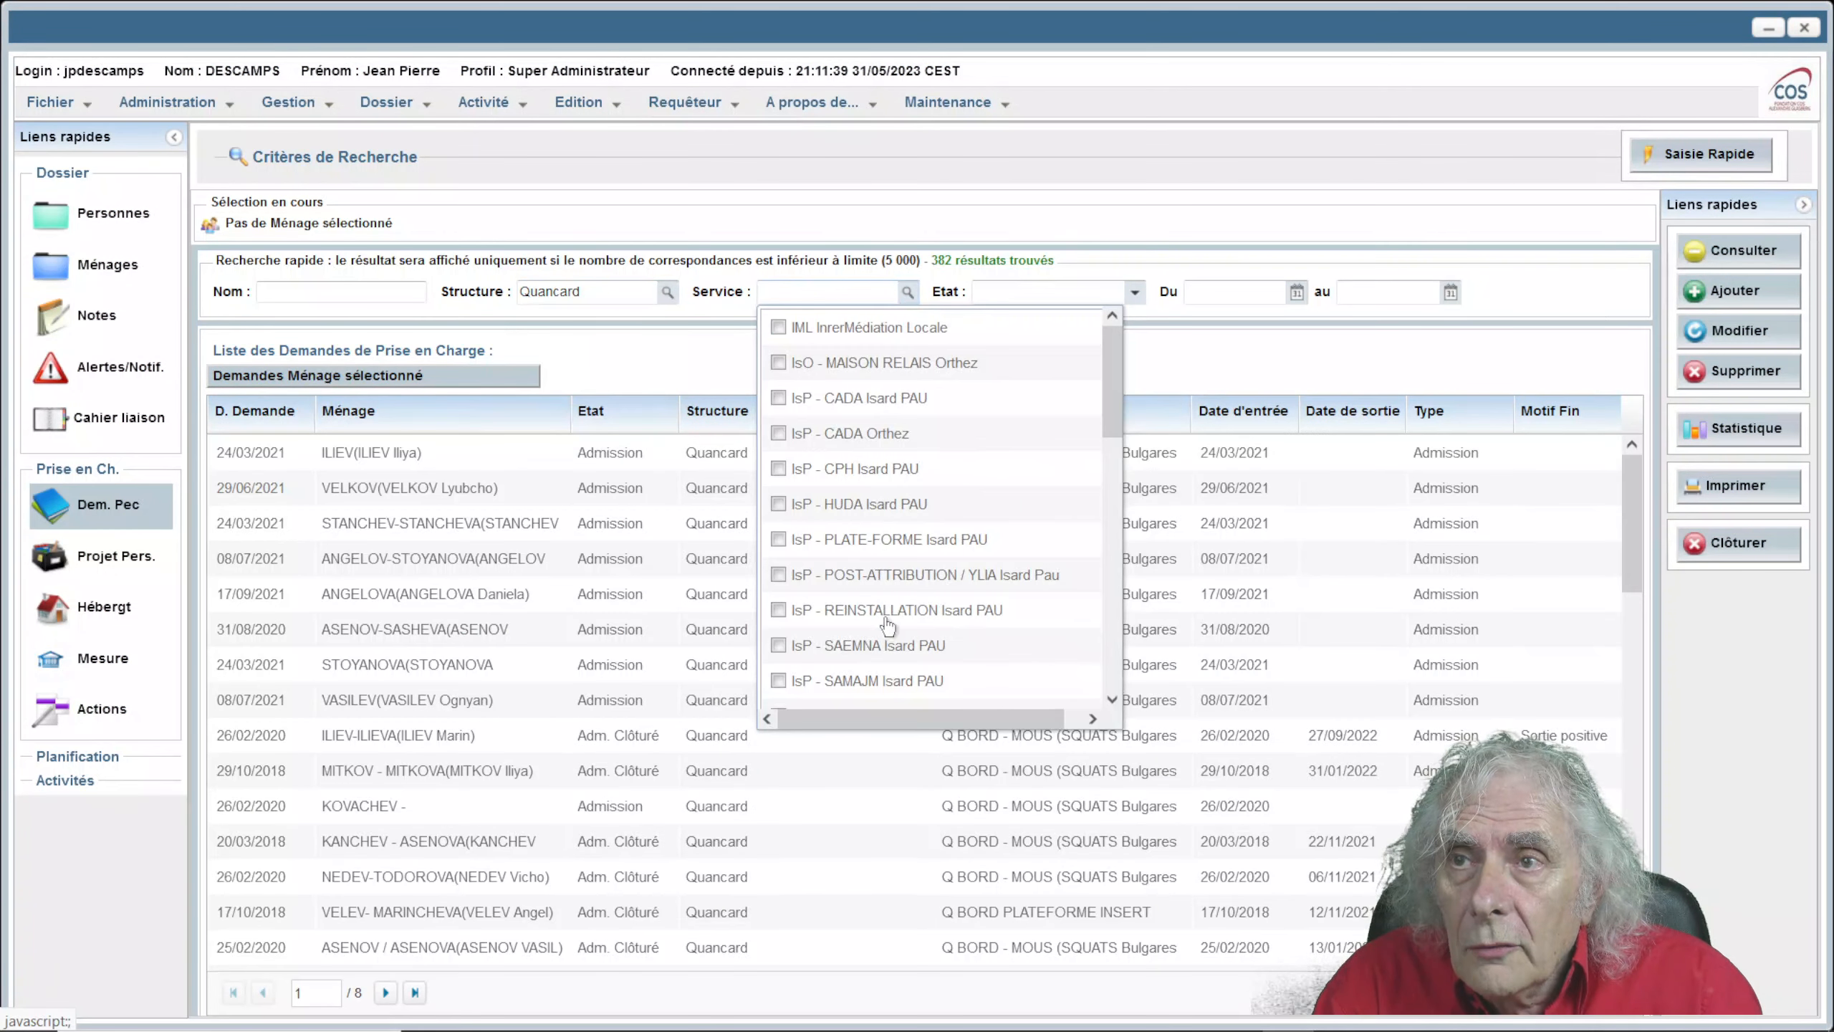
scroll(873, 630, "down", 5)
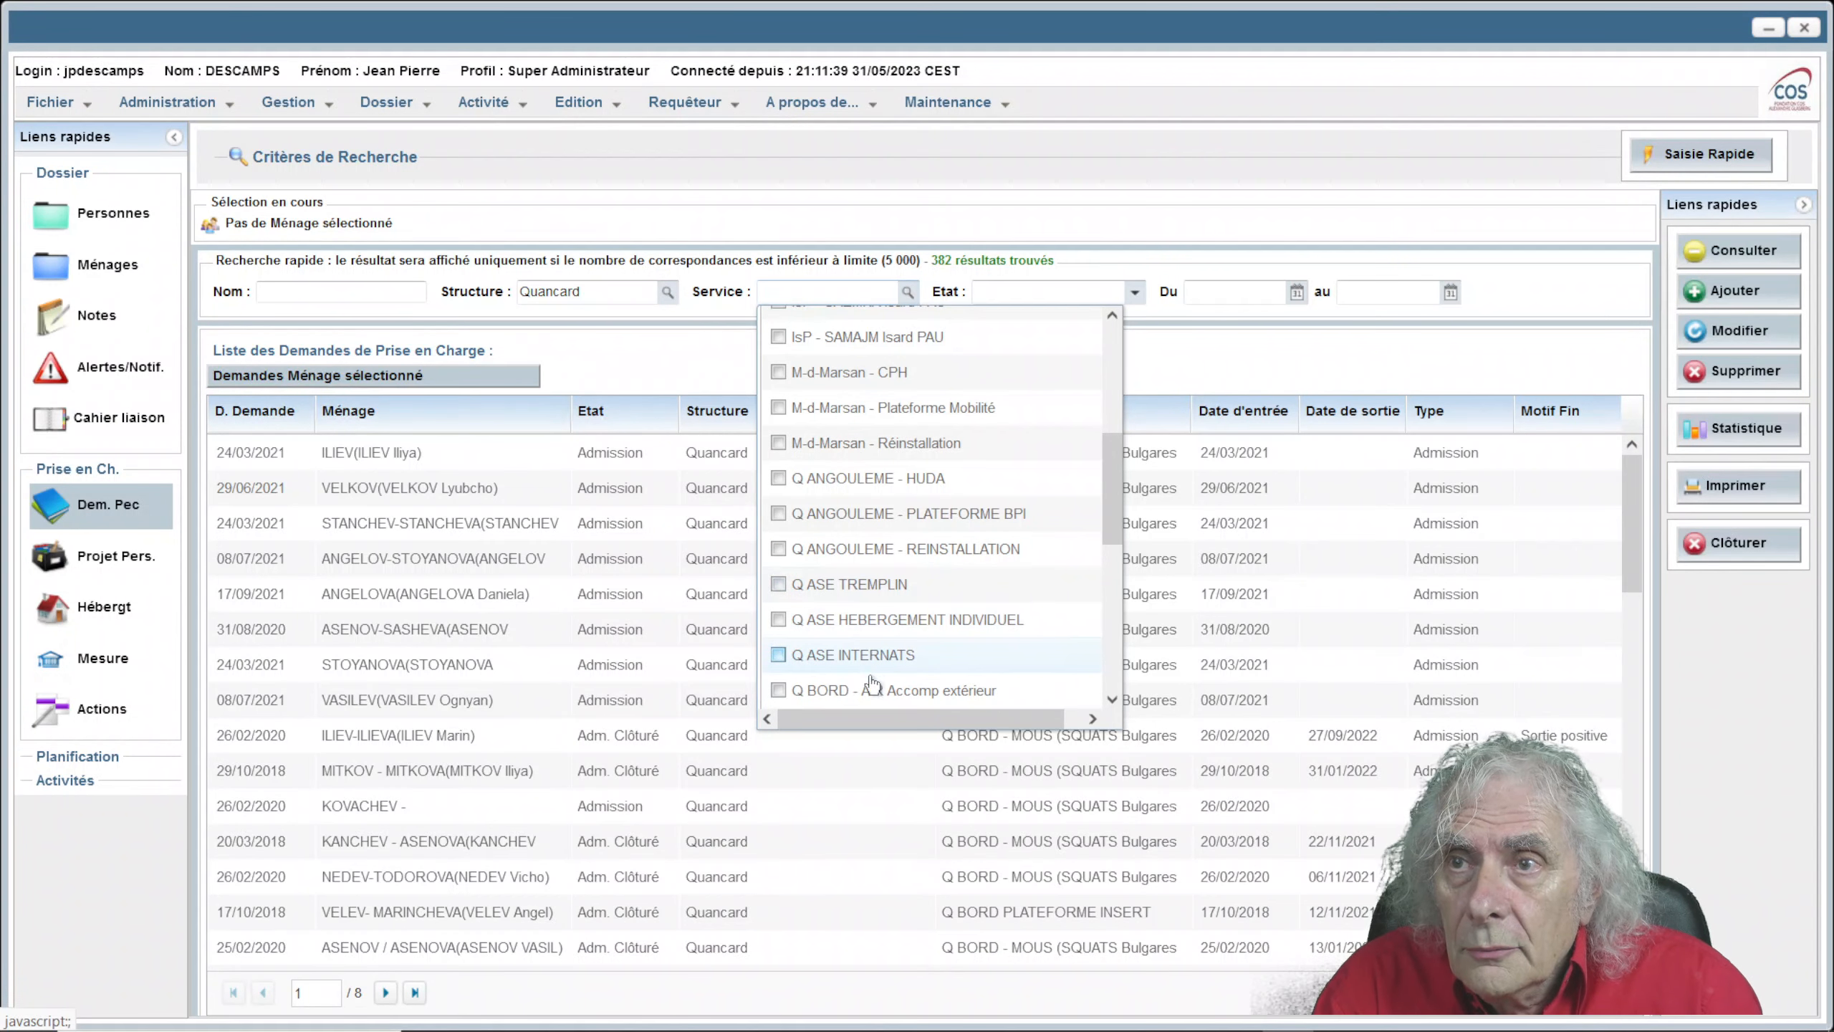
scroll(863, 650, "down", 2)
scroll(860, 651, "down", 4)
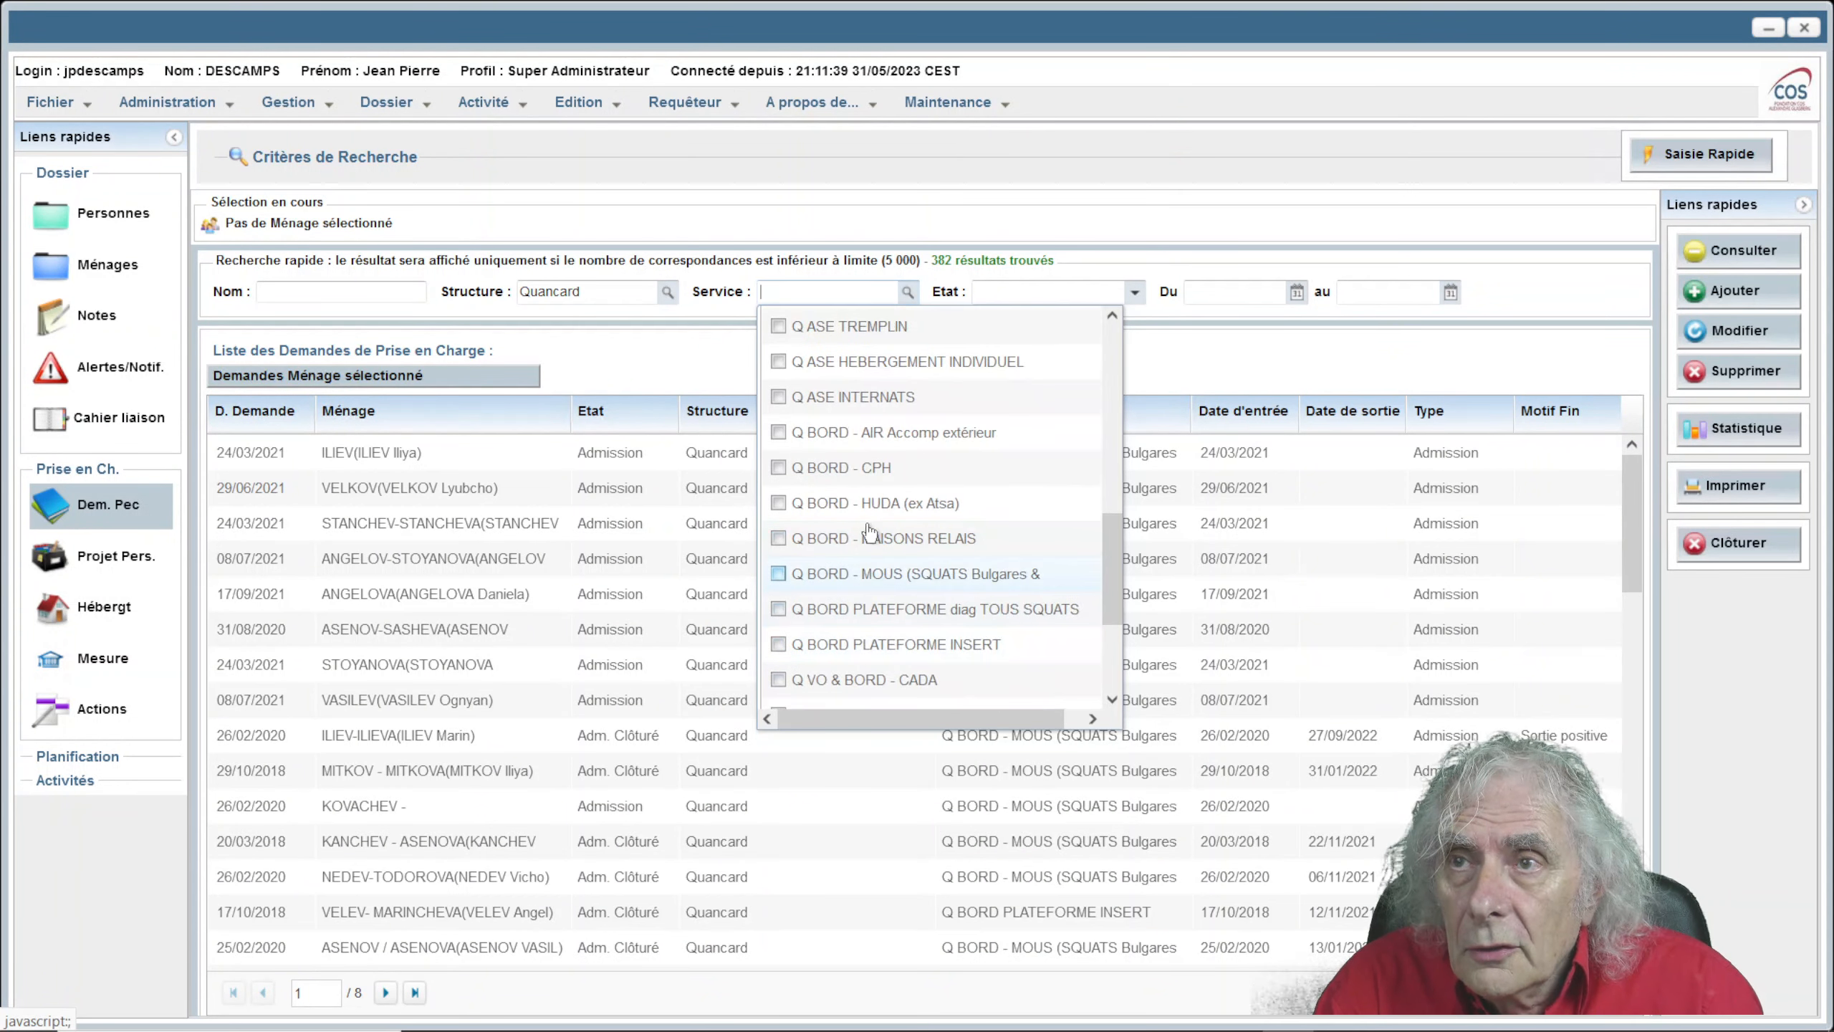
left_click(852, 682)
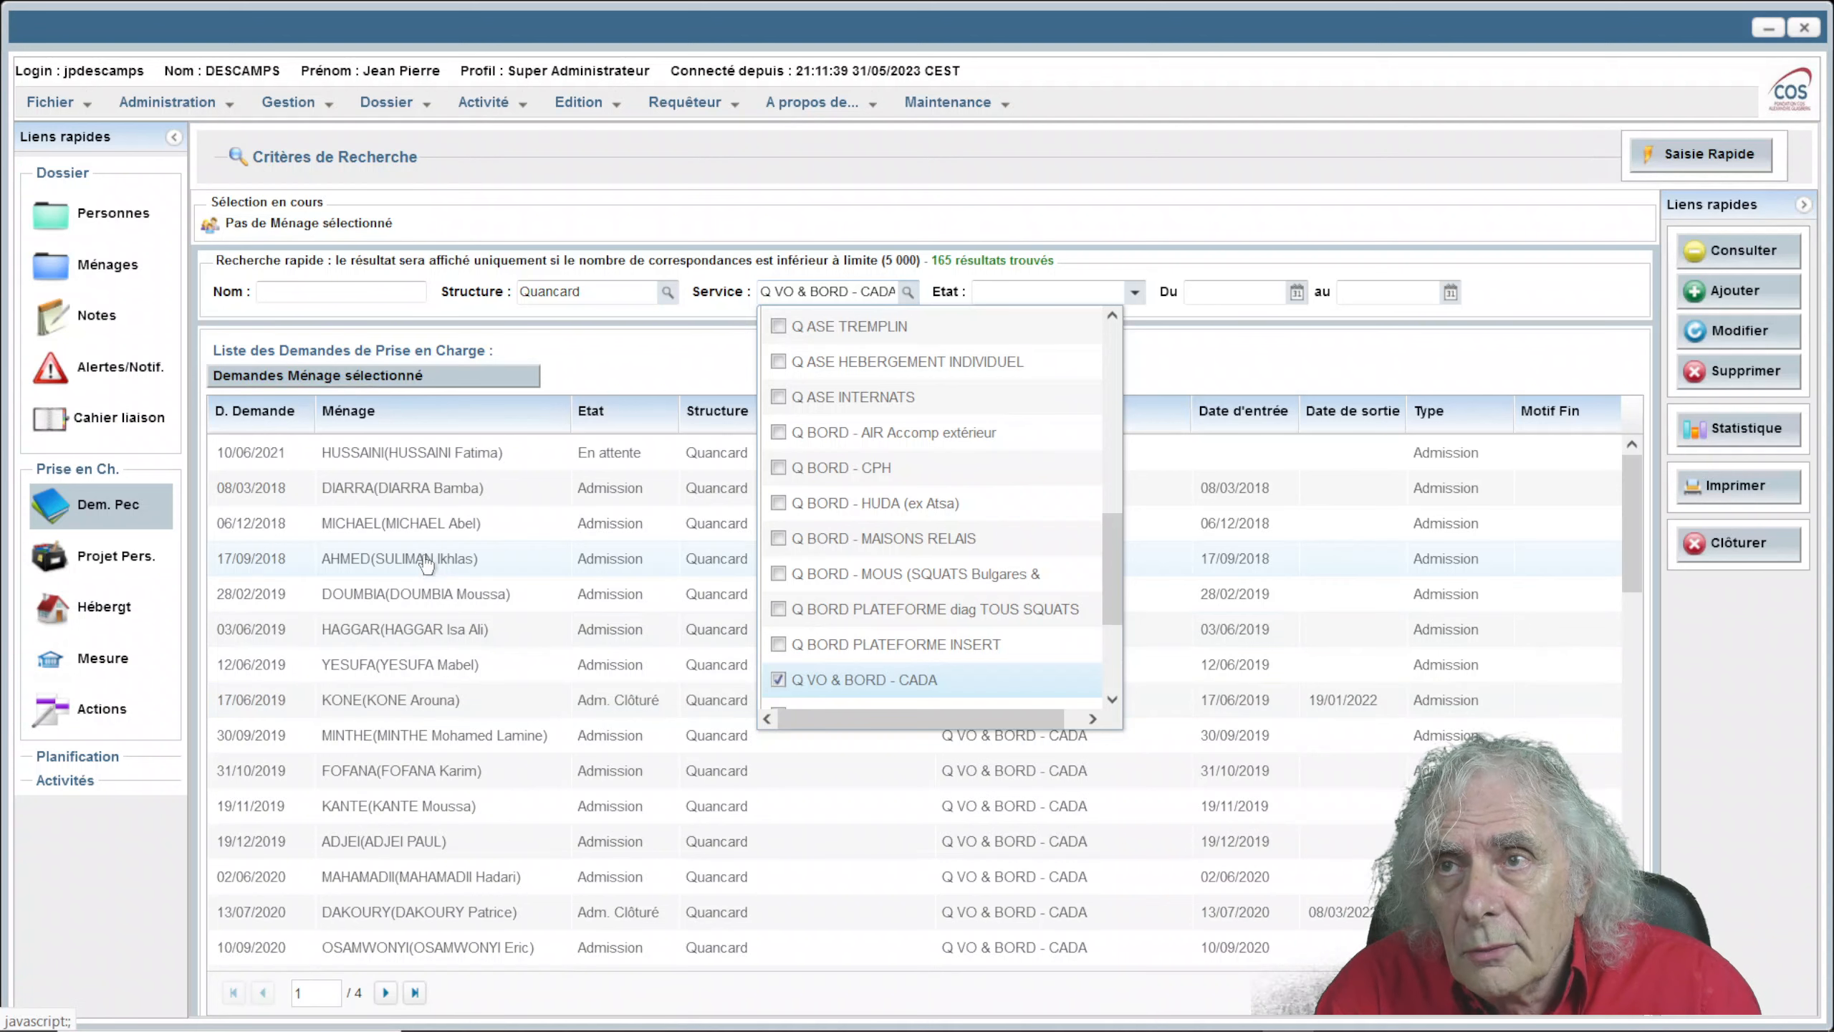
List the members of the household with the pending request dated 10/06/2021 and open the adult man's file for modification
left_click(379, 459)
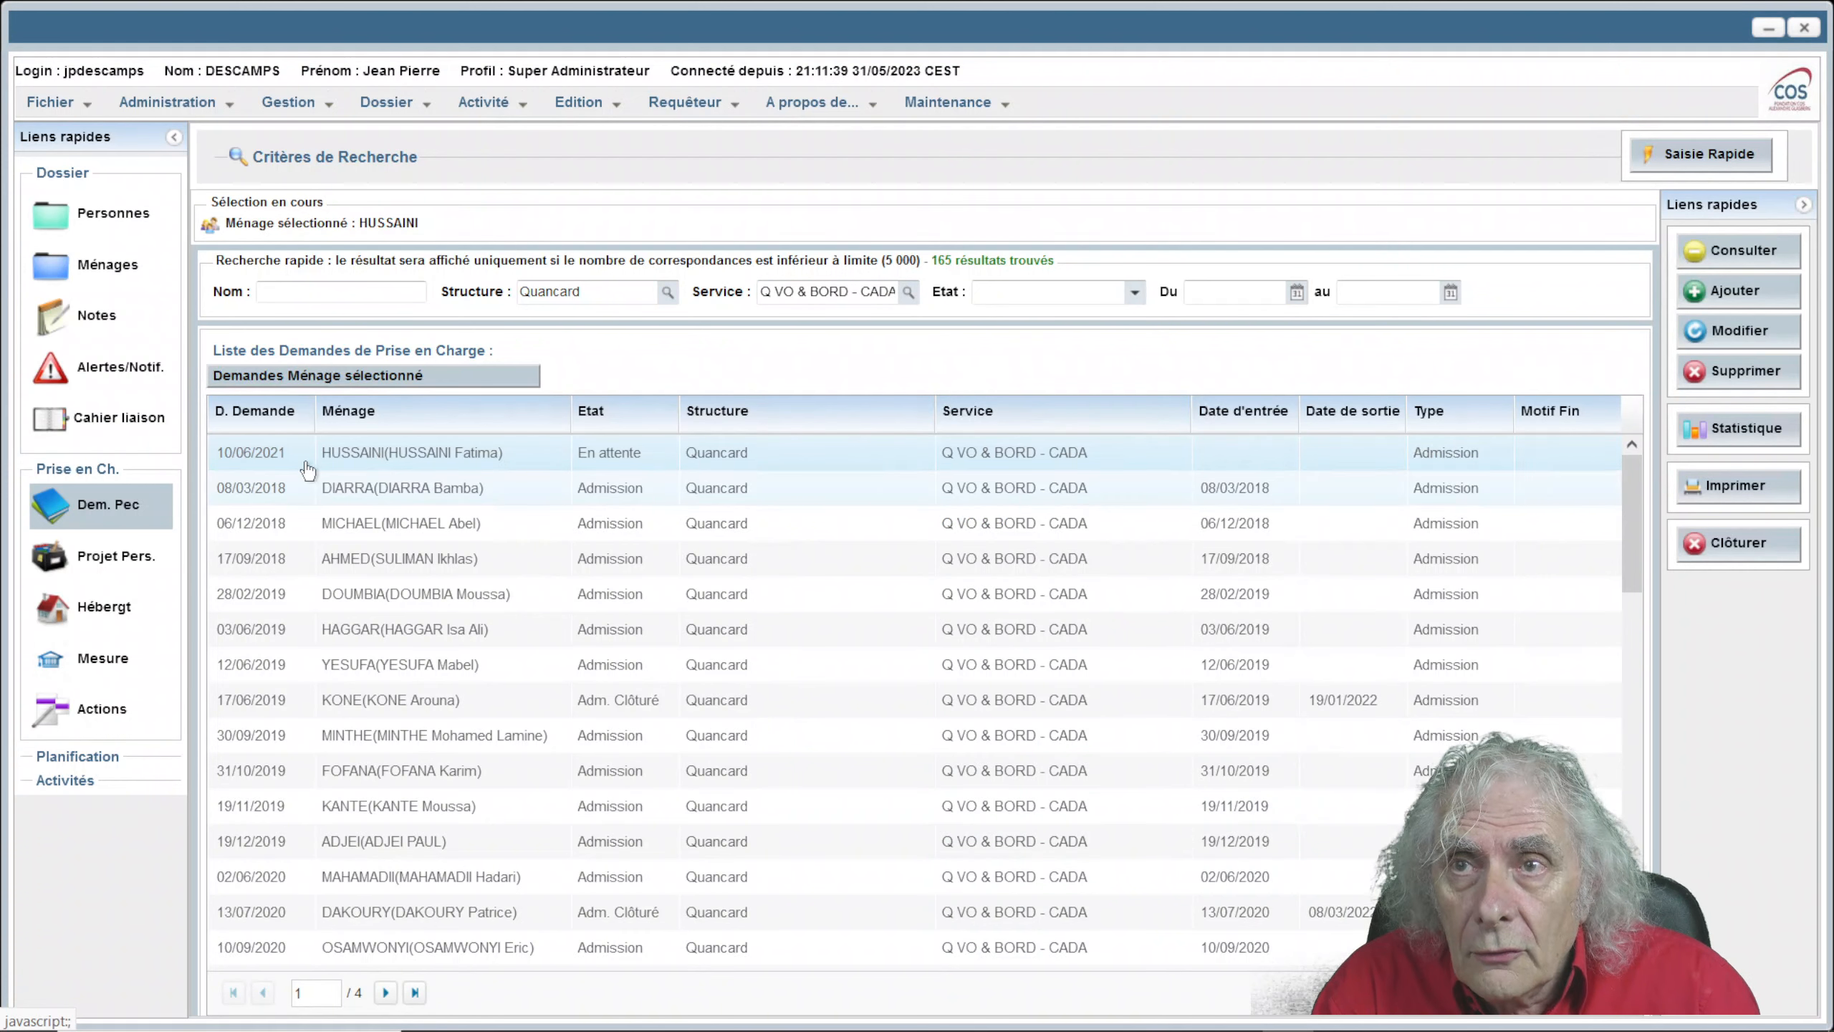
left_click(432, 461)
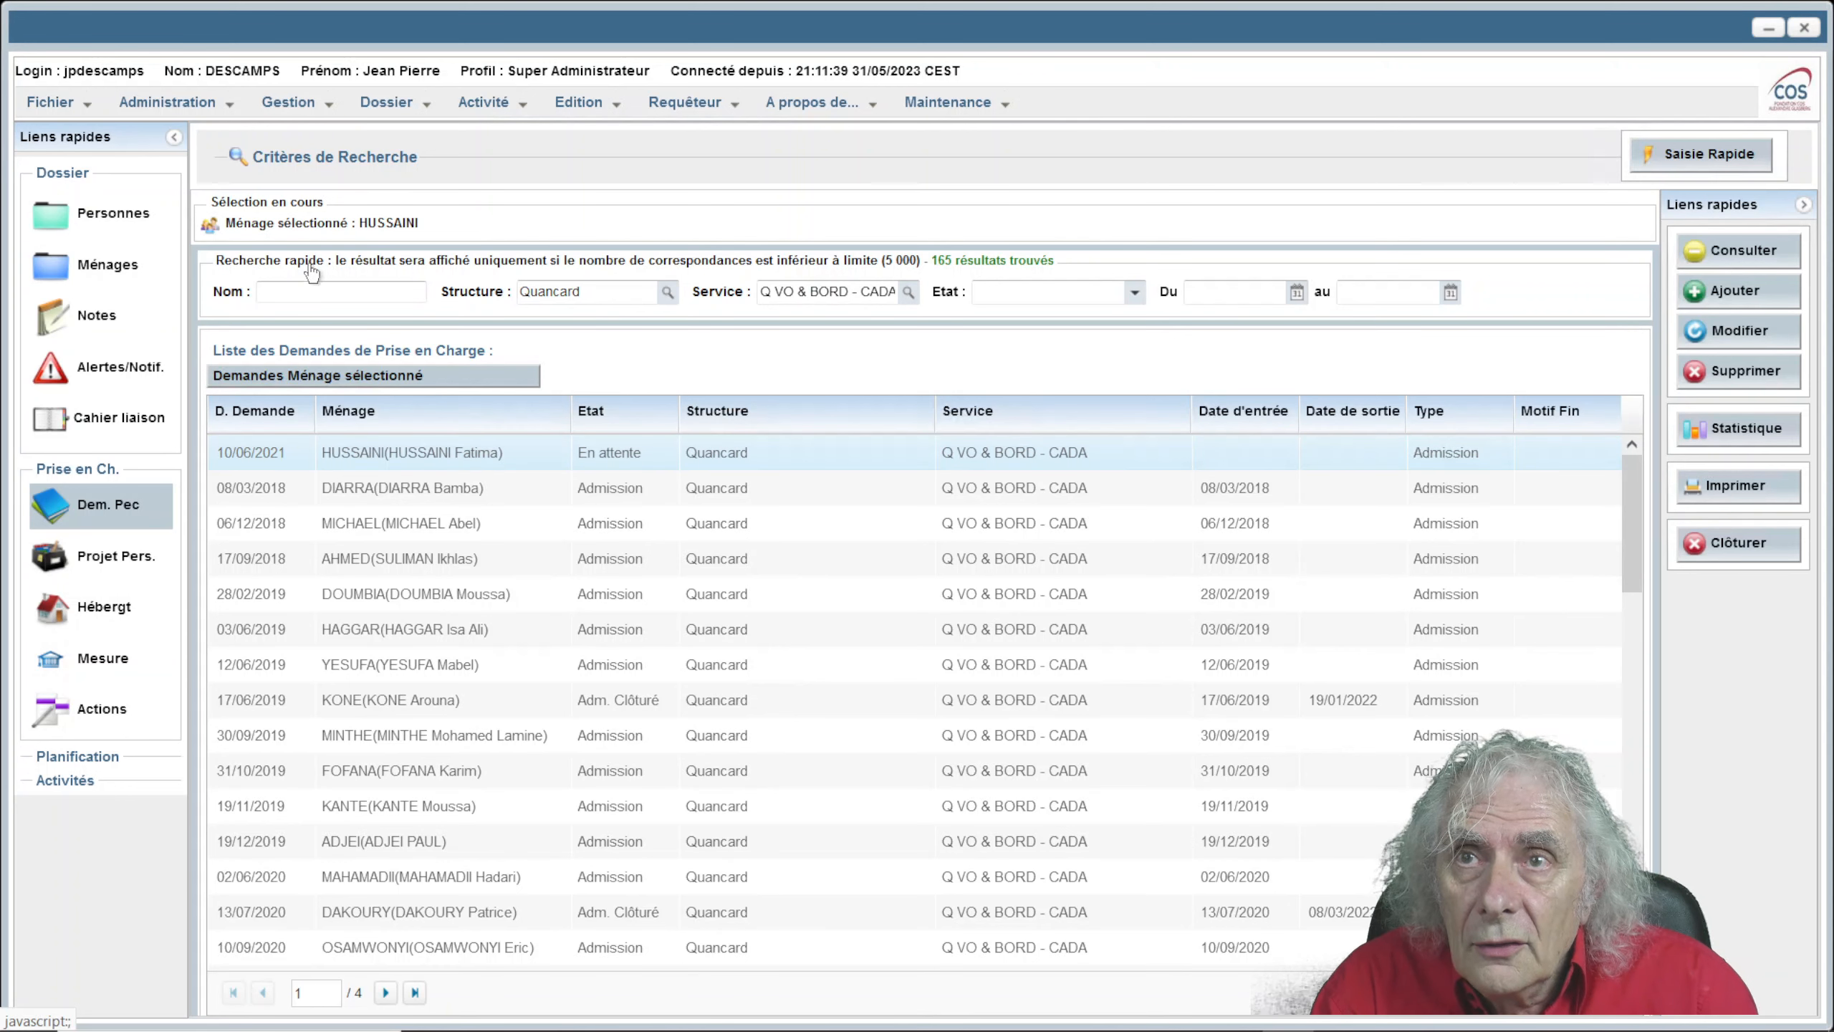
left_click(62, 232)
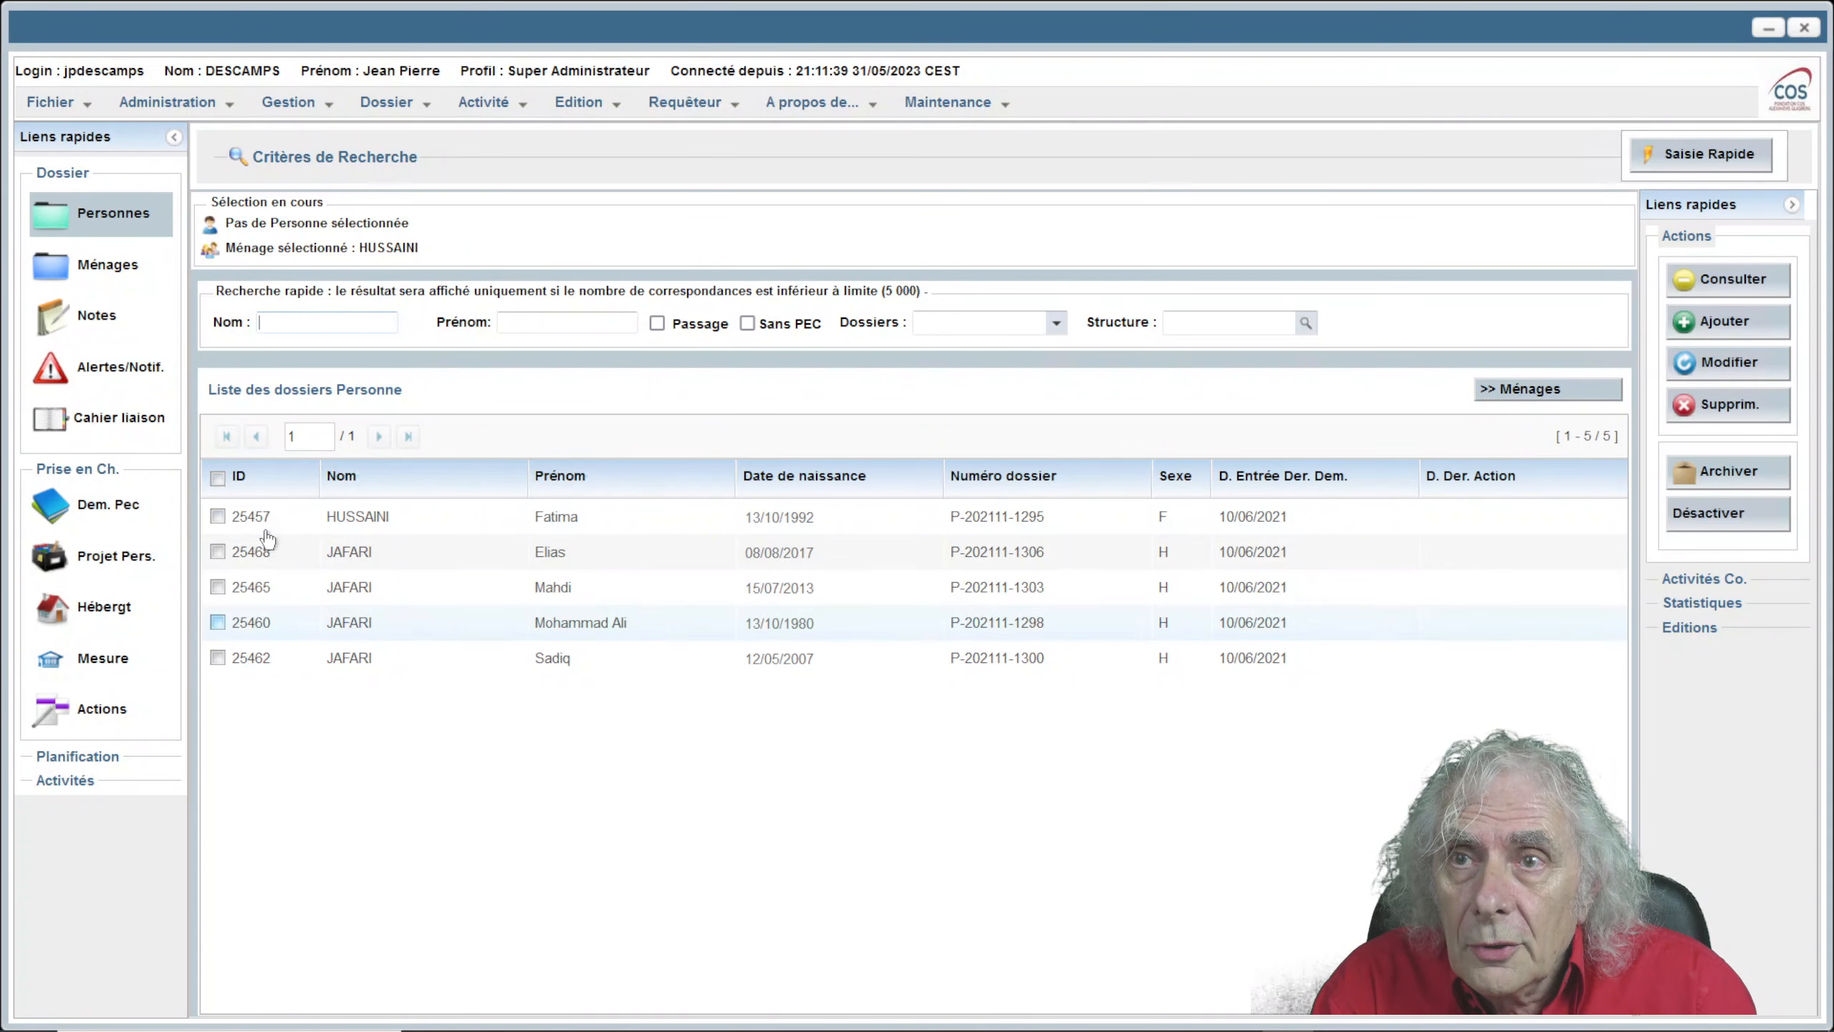
left_click(581, 635)
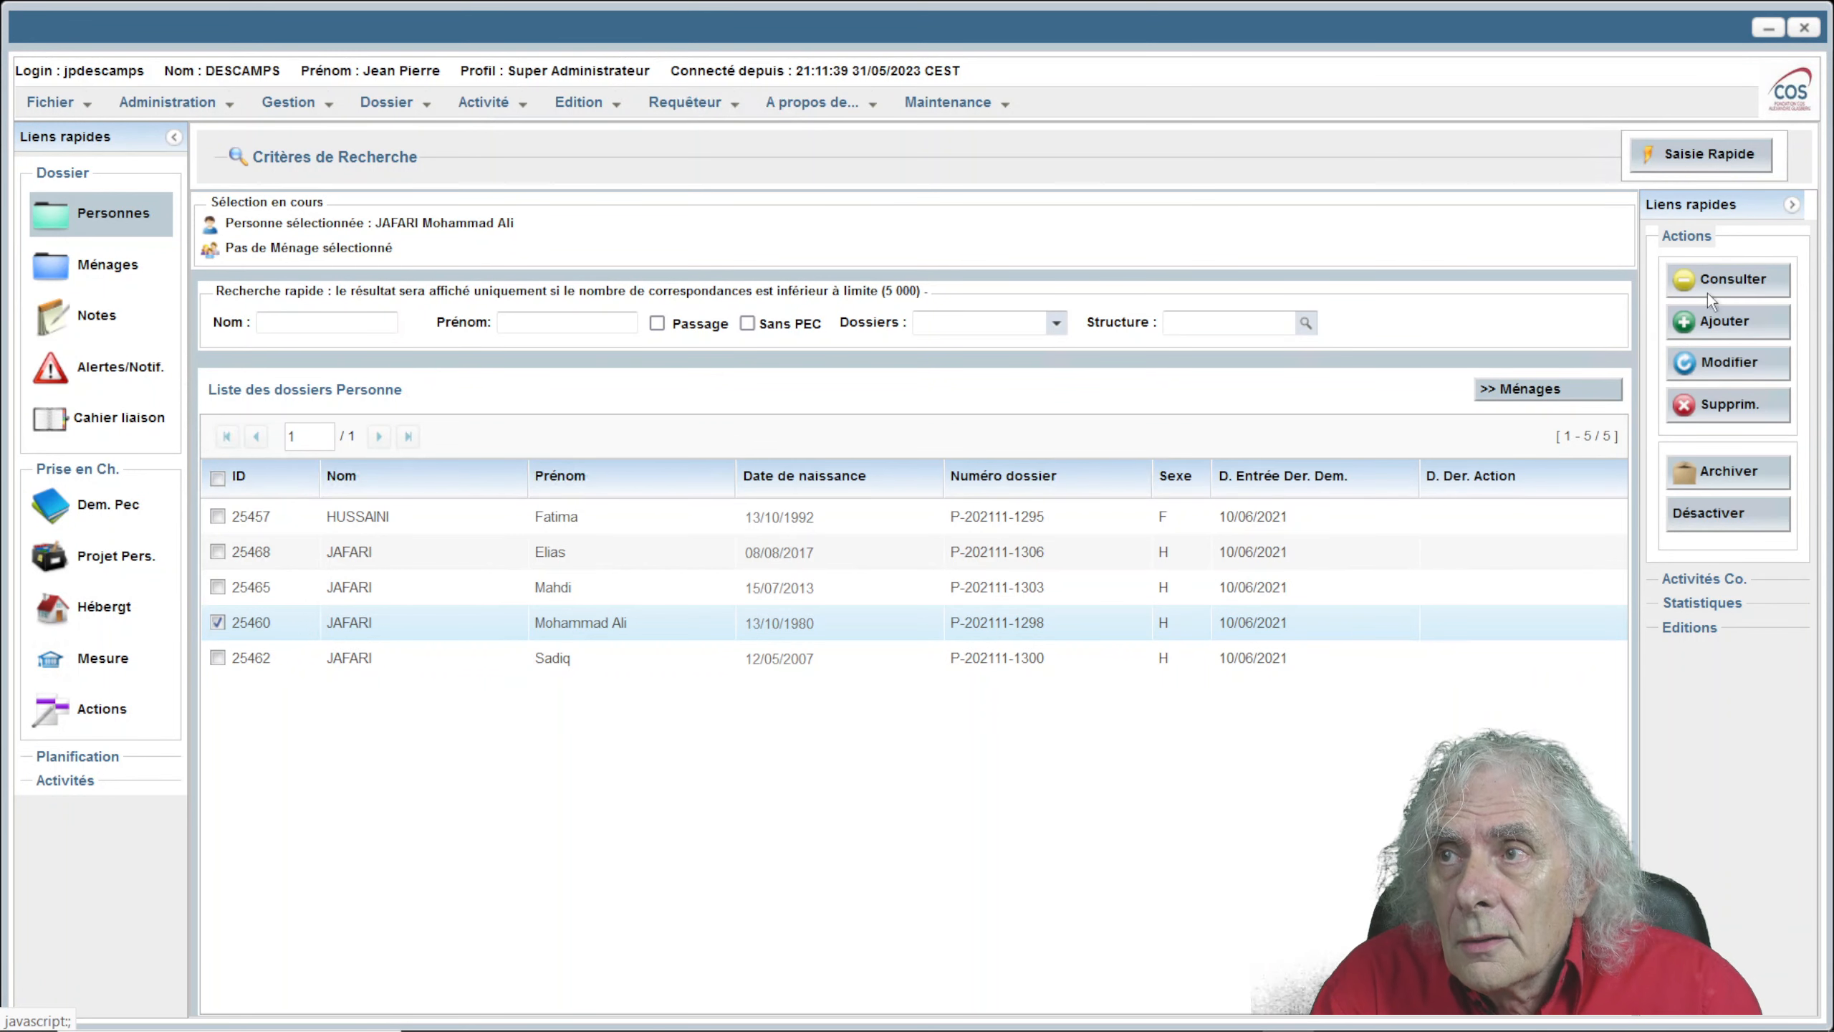
left_click(1688, 361)
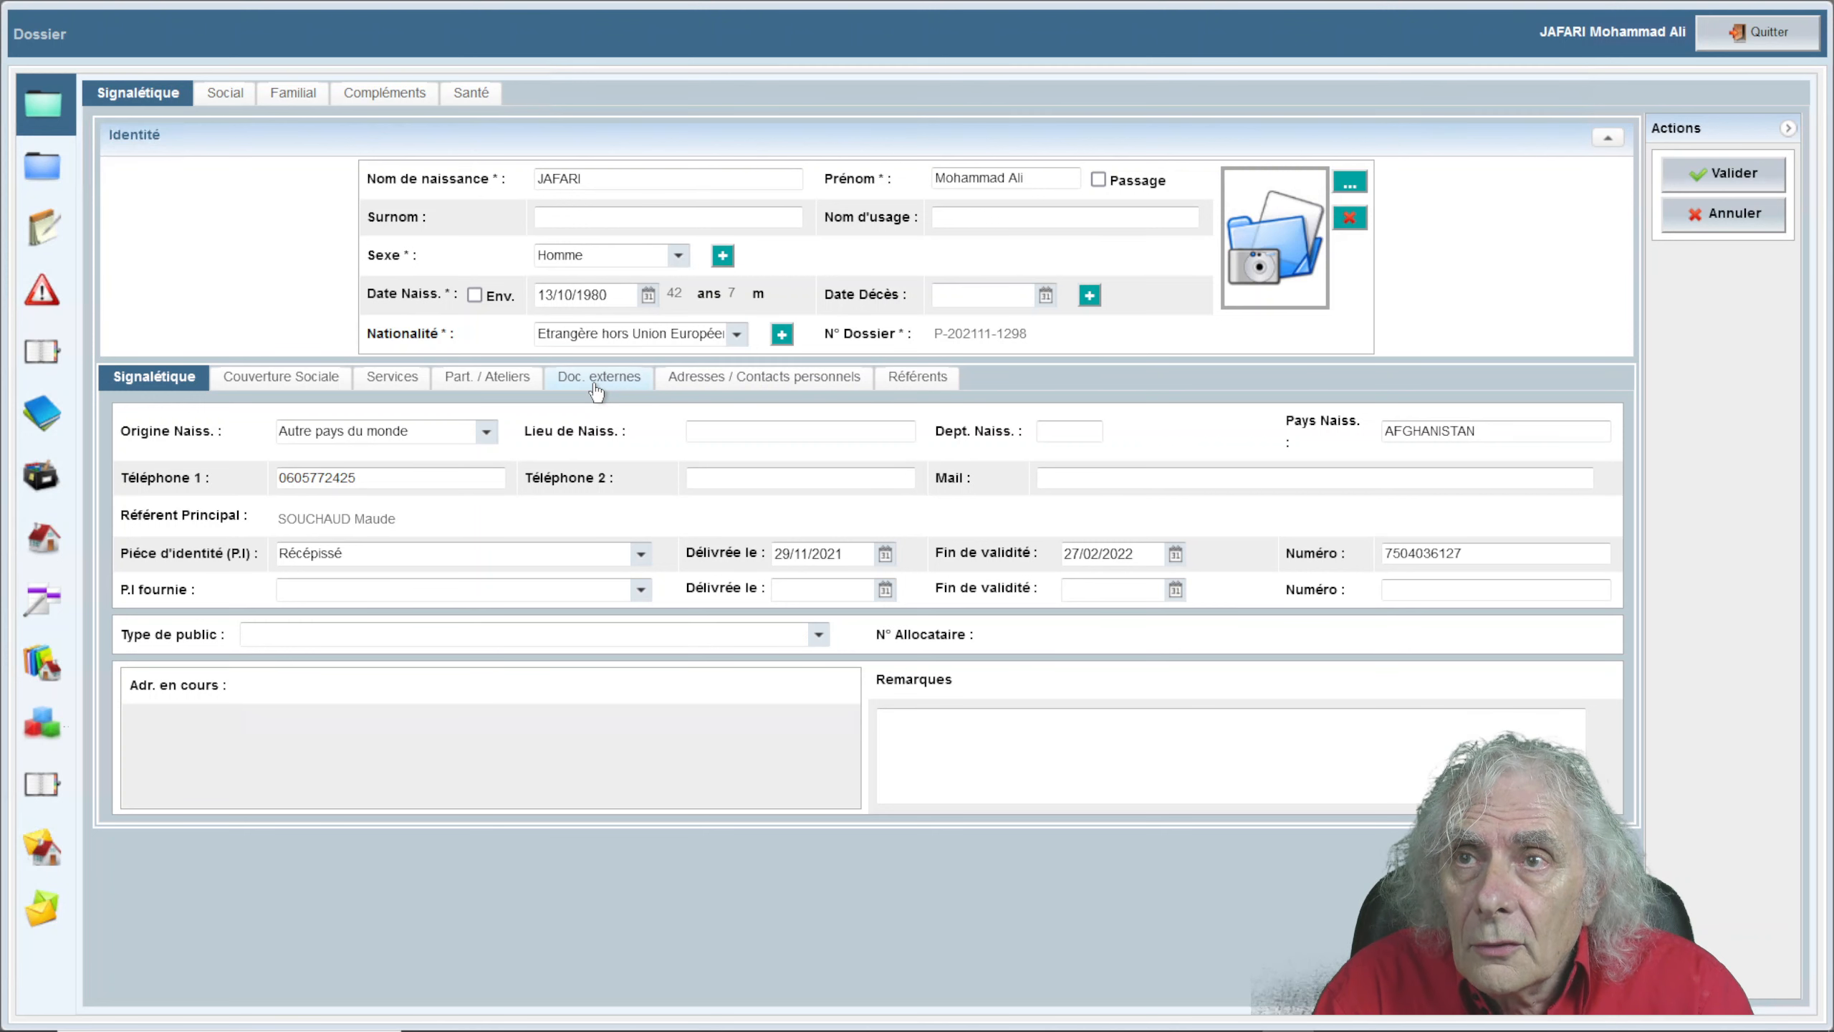
Create the external documents folder in the person's file for the Quancard structure
left_click(597, 390)
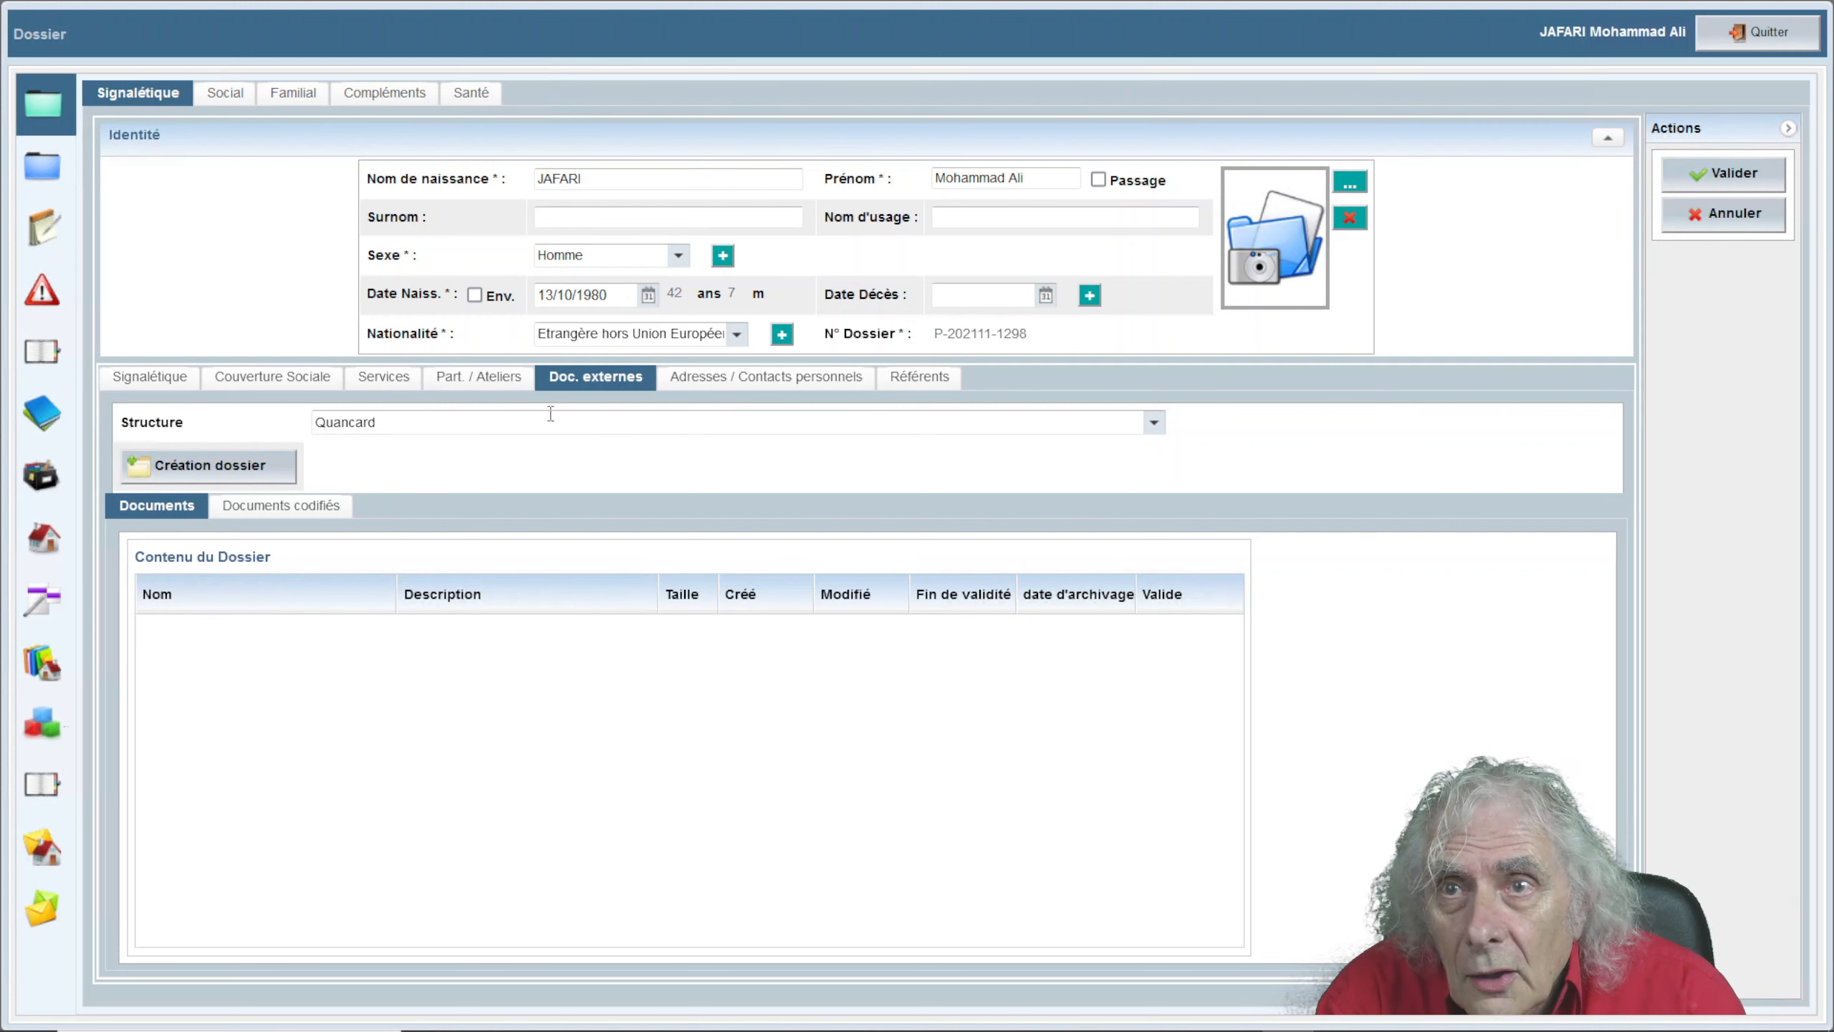
left_click(180, 465)
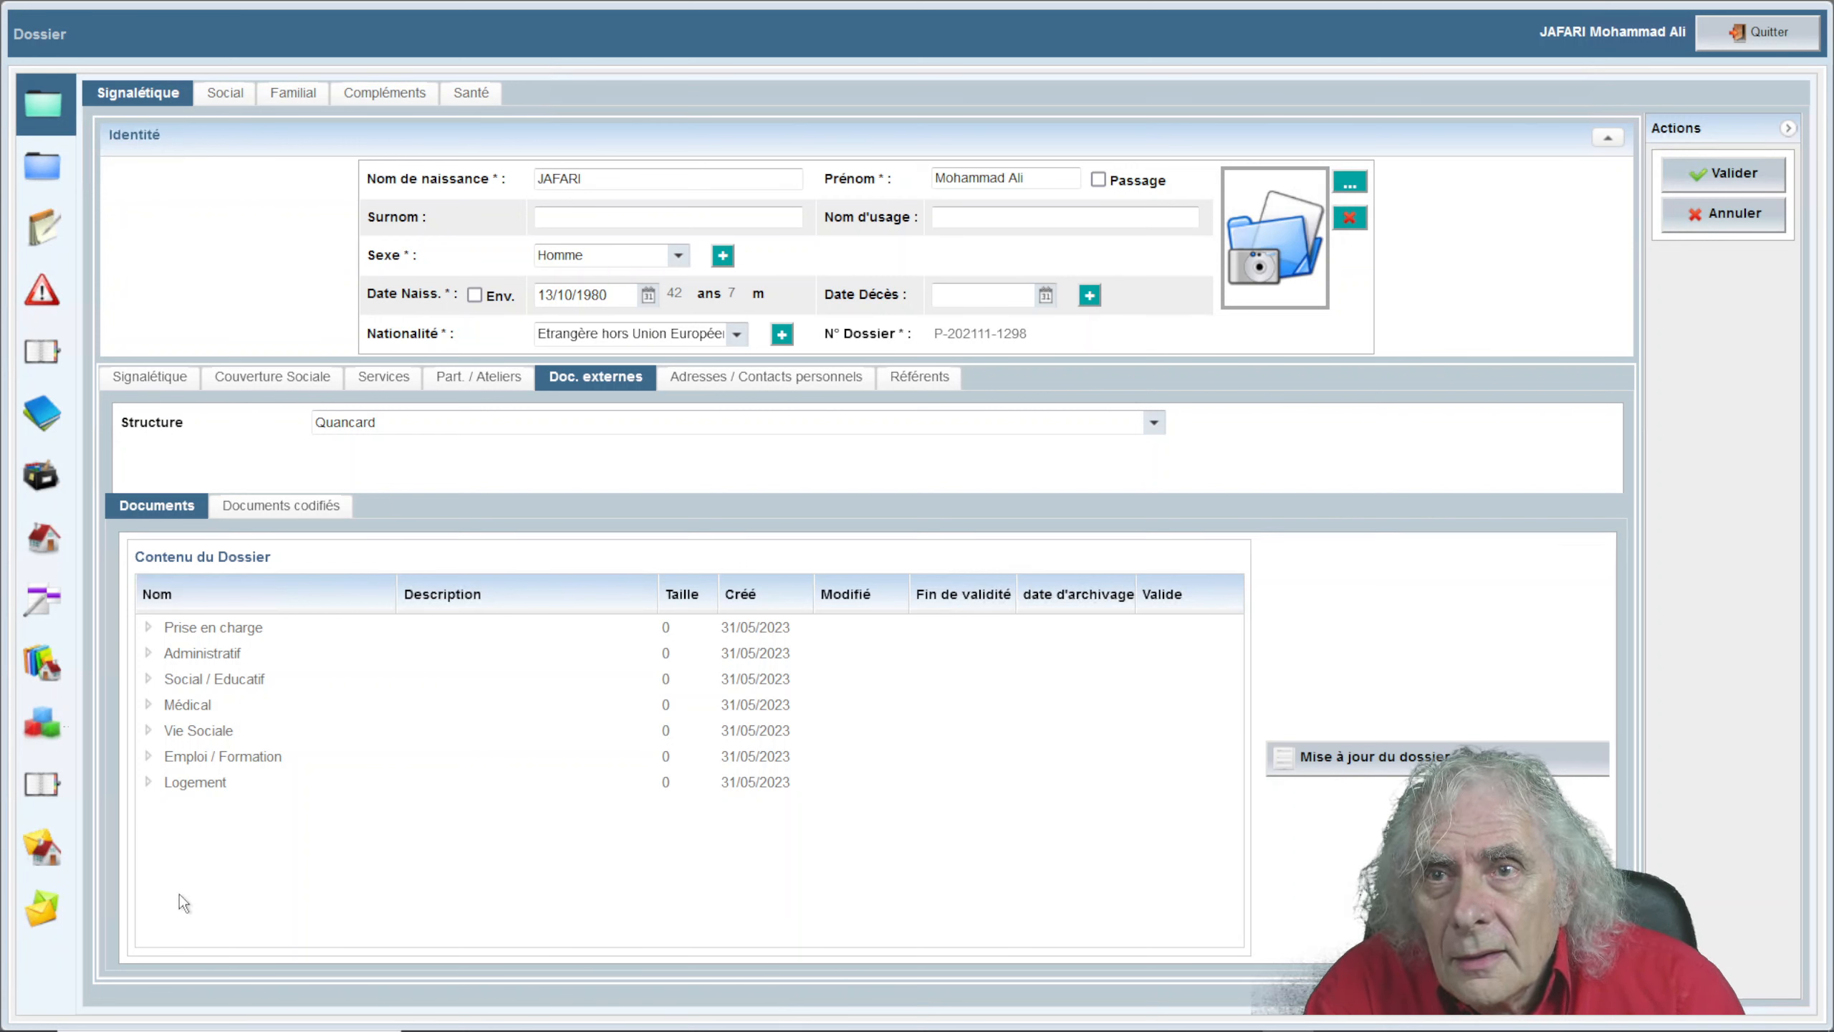
Expand the Prise en charge folder and its Admission, Contrats and Projet Personnalisé subfolders to examine their contents
left_click(149, 628)
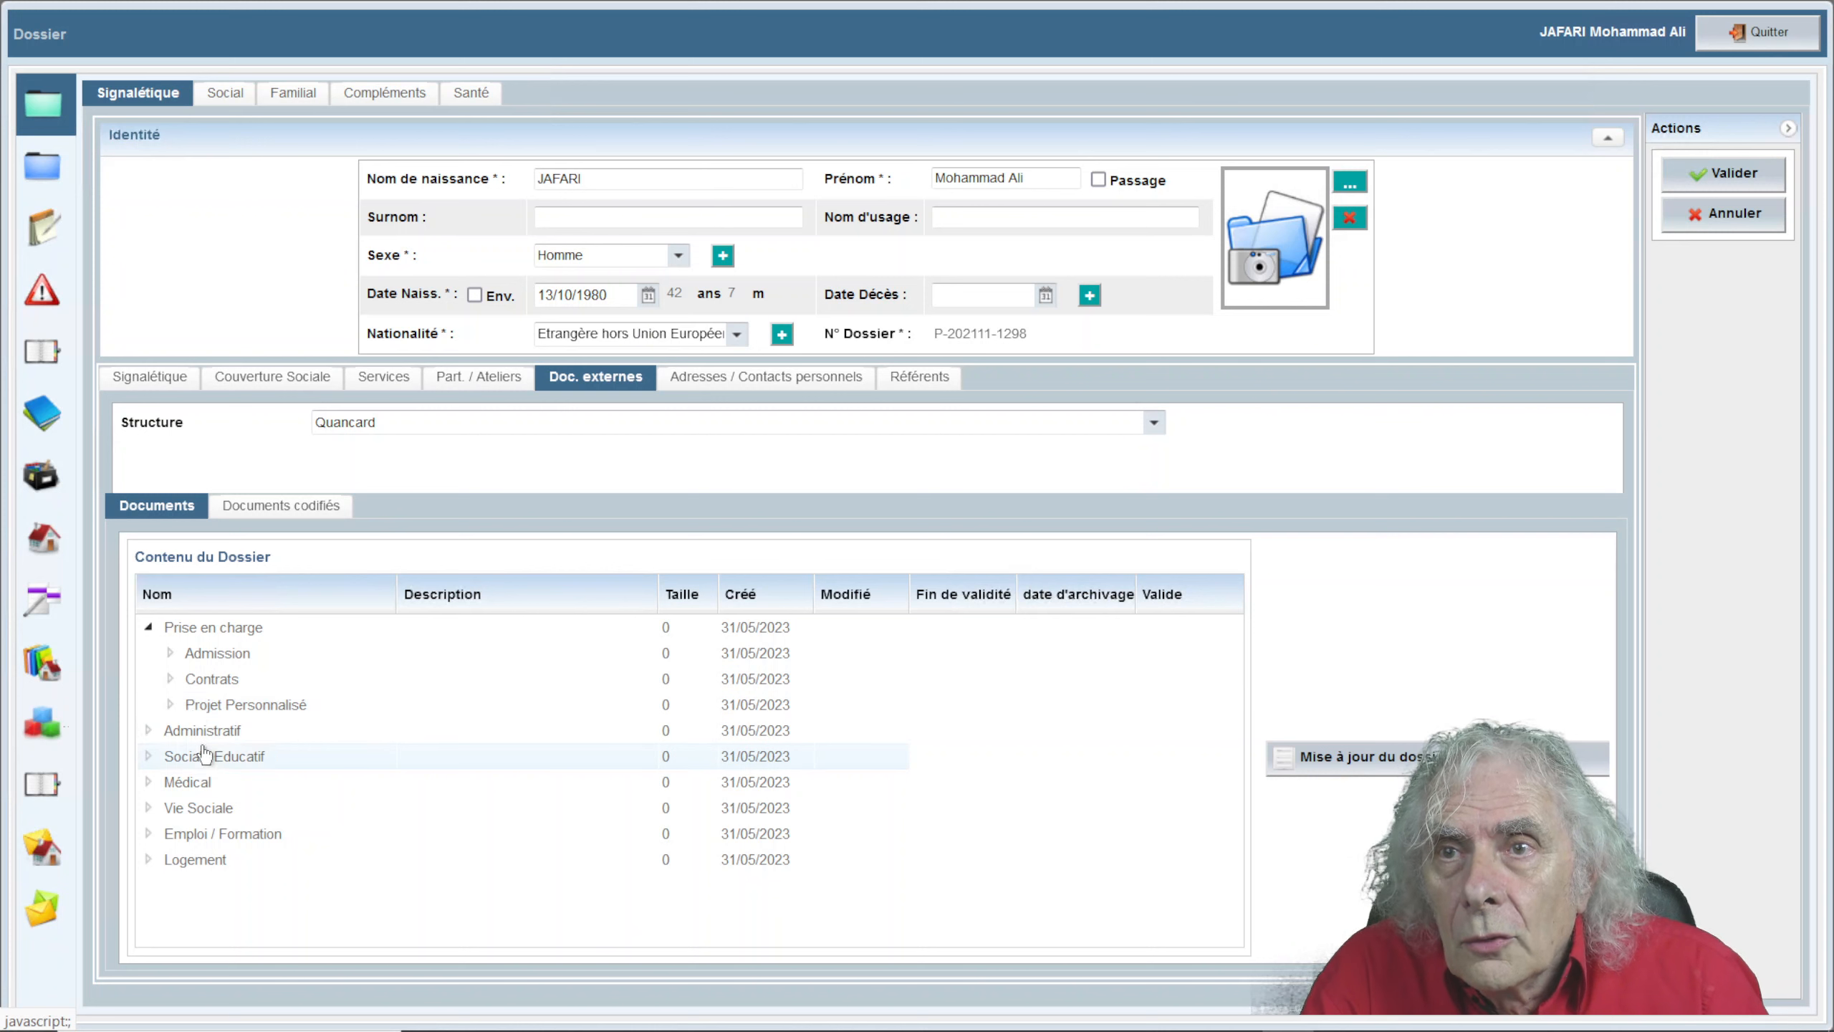
left_click(170, 652)
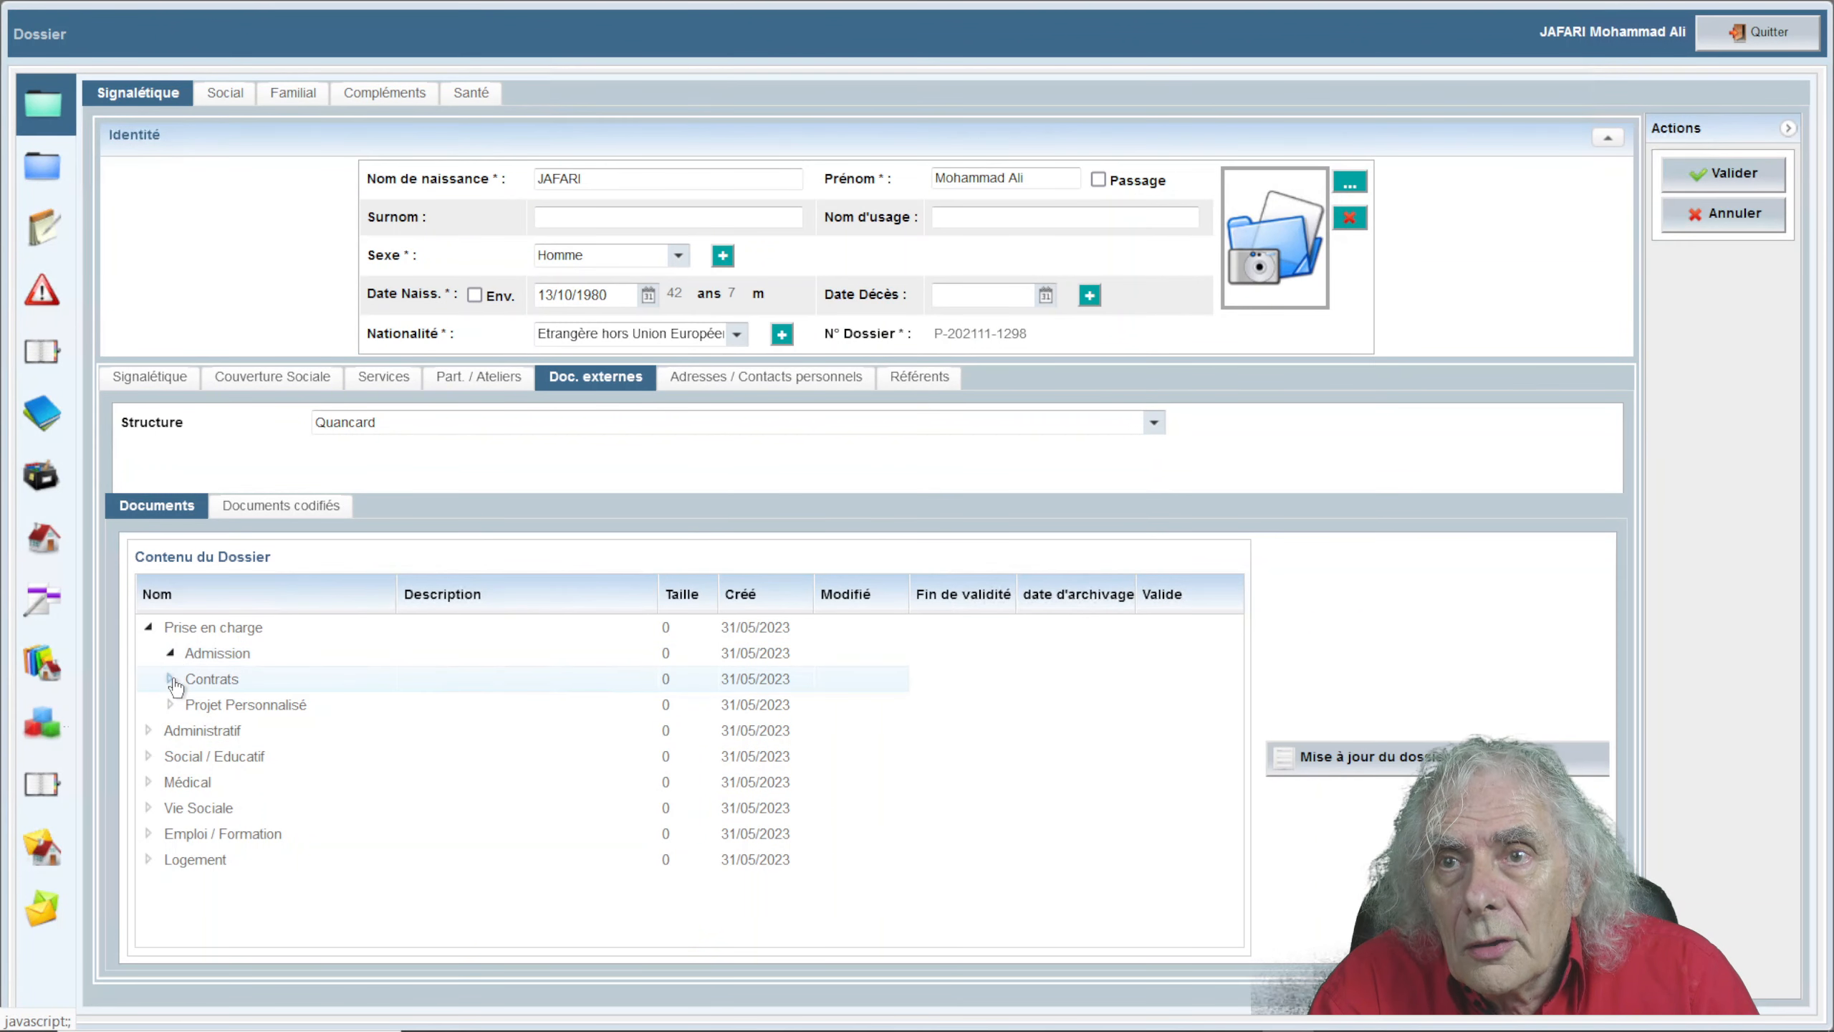
left_click(171, 679)
left_click(171, 704)
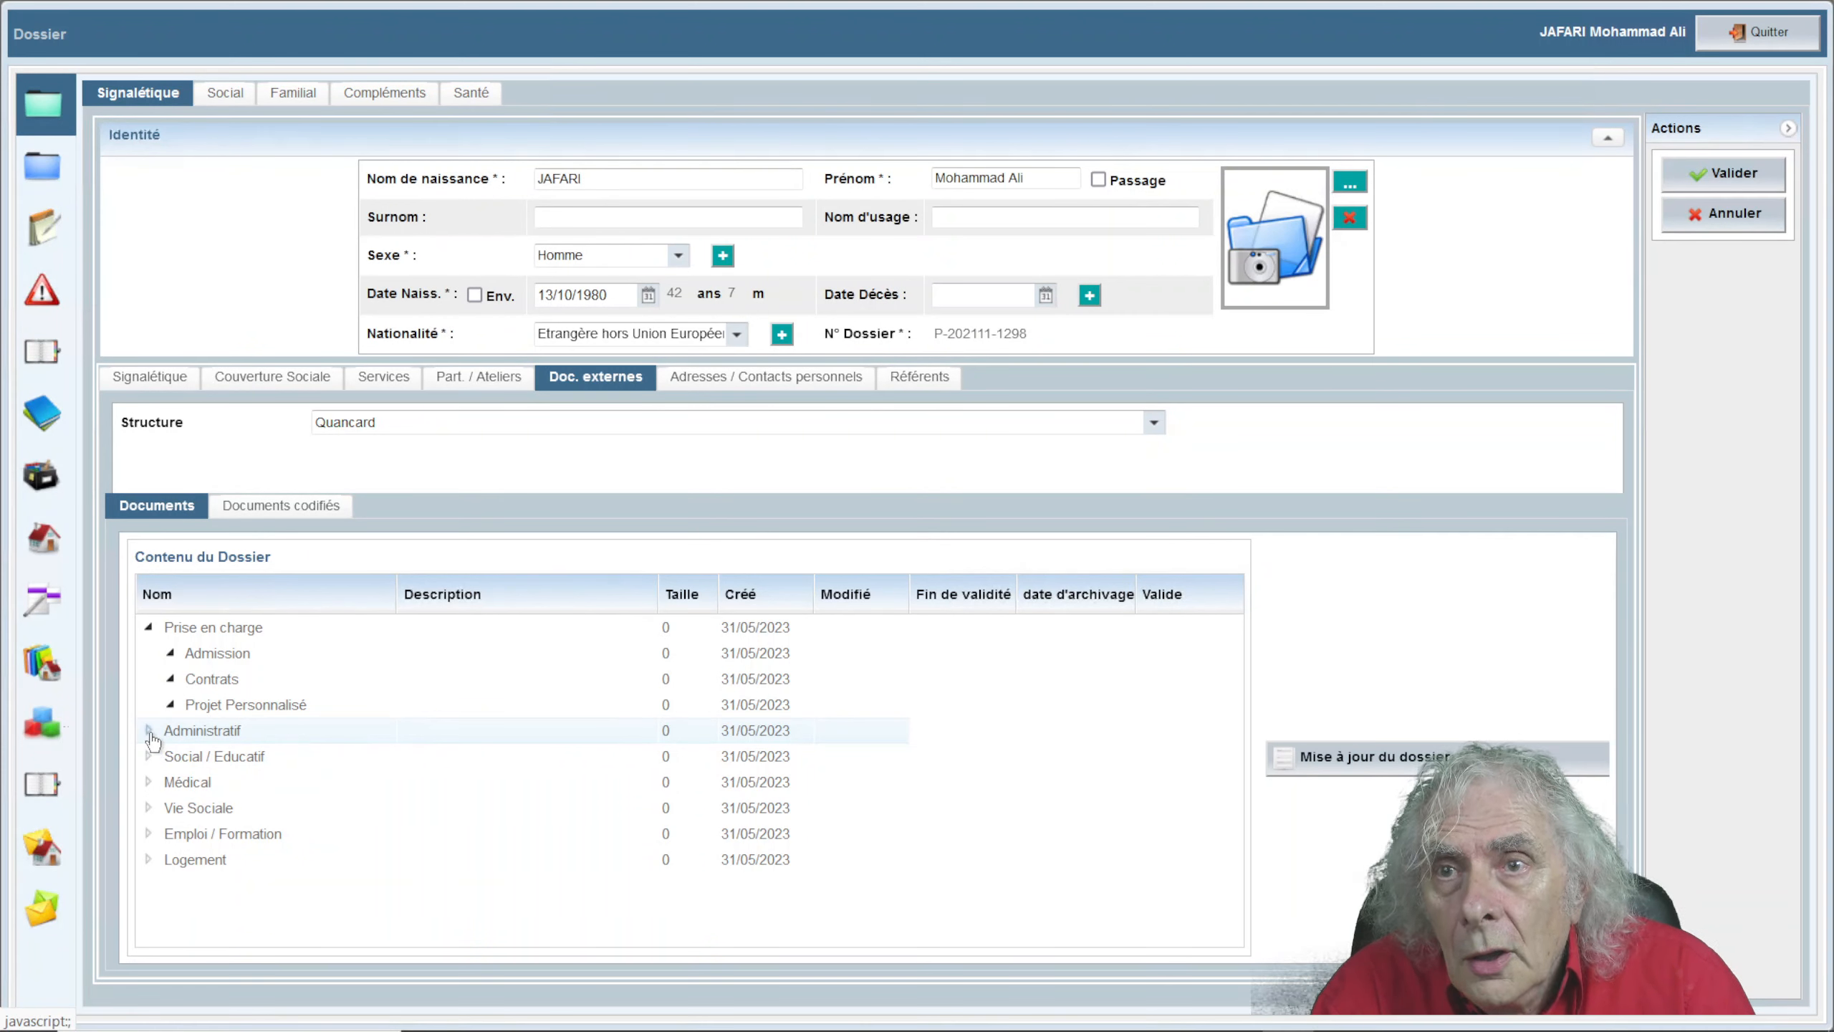
Expand Administratif and its Procédures folder, including 1-OFPRA, 2-CNDA and 3-Pieces Asile, to examine the subfolders
left_click(150, 731)
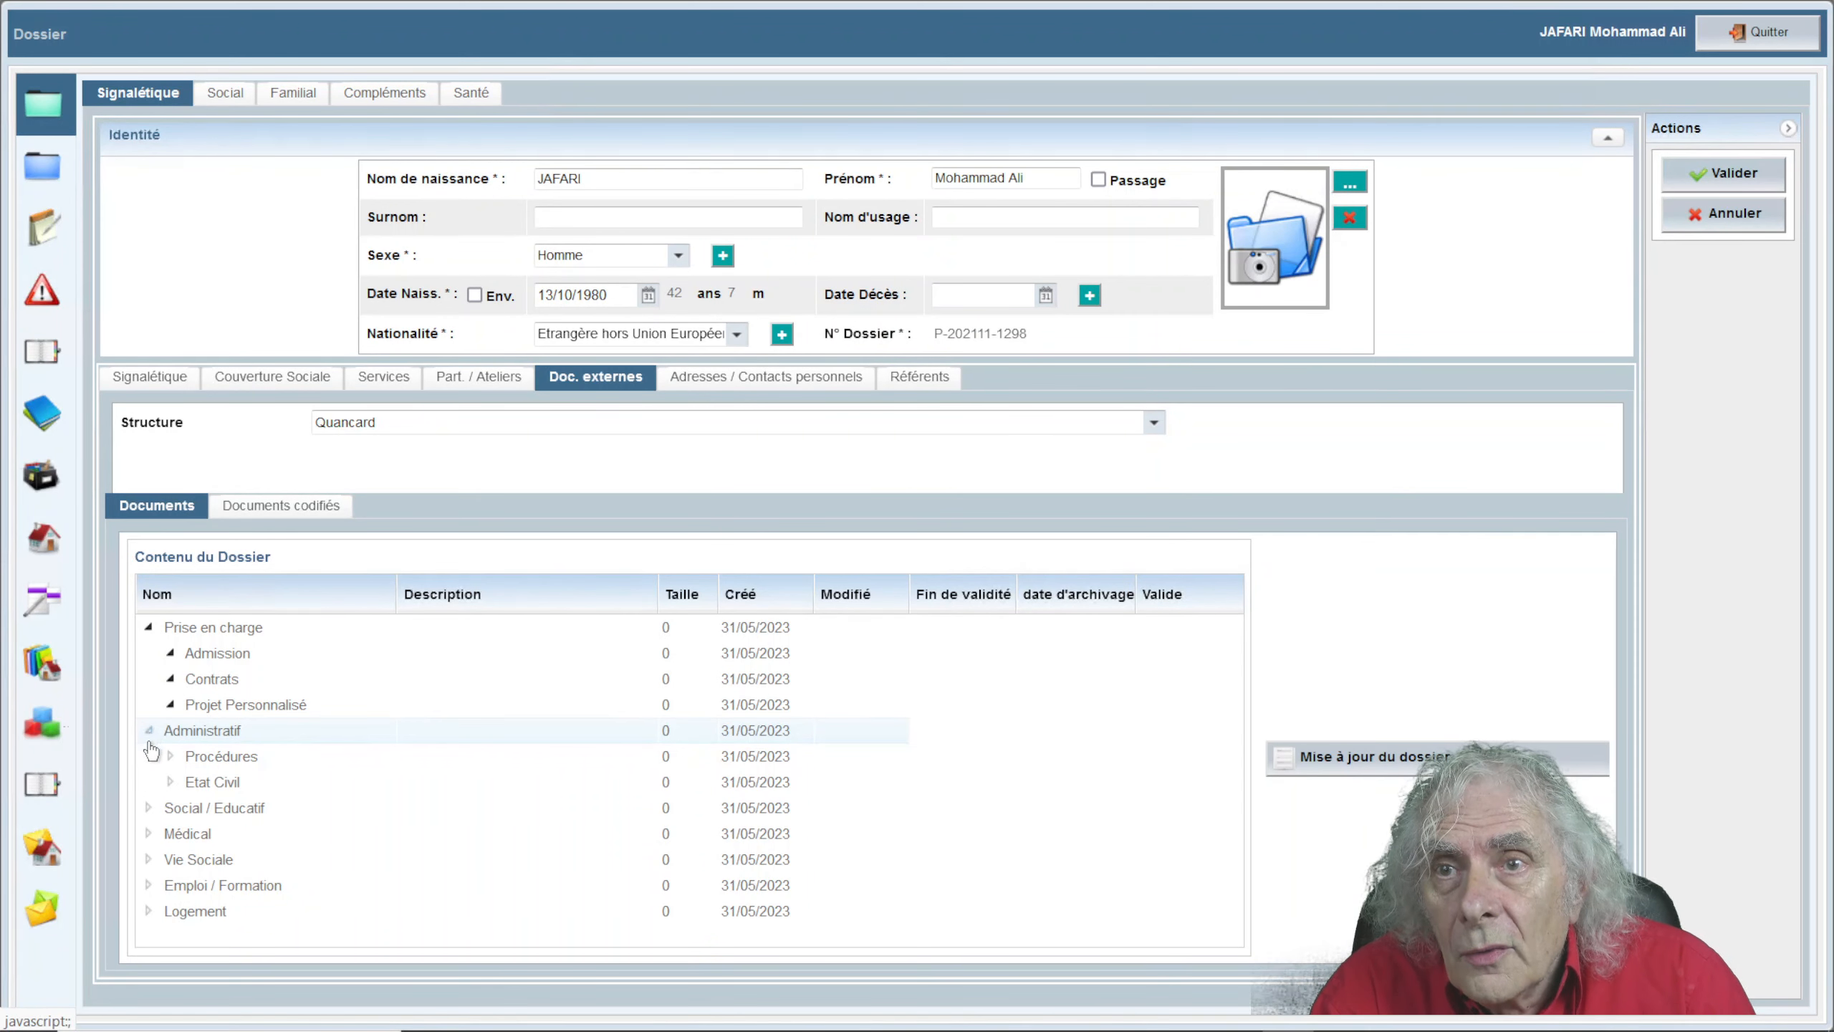
left_click(170, 756)
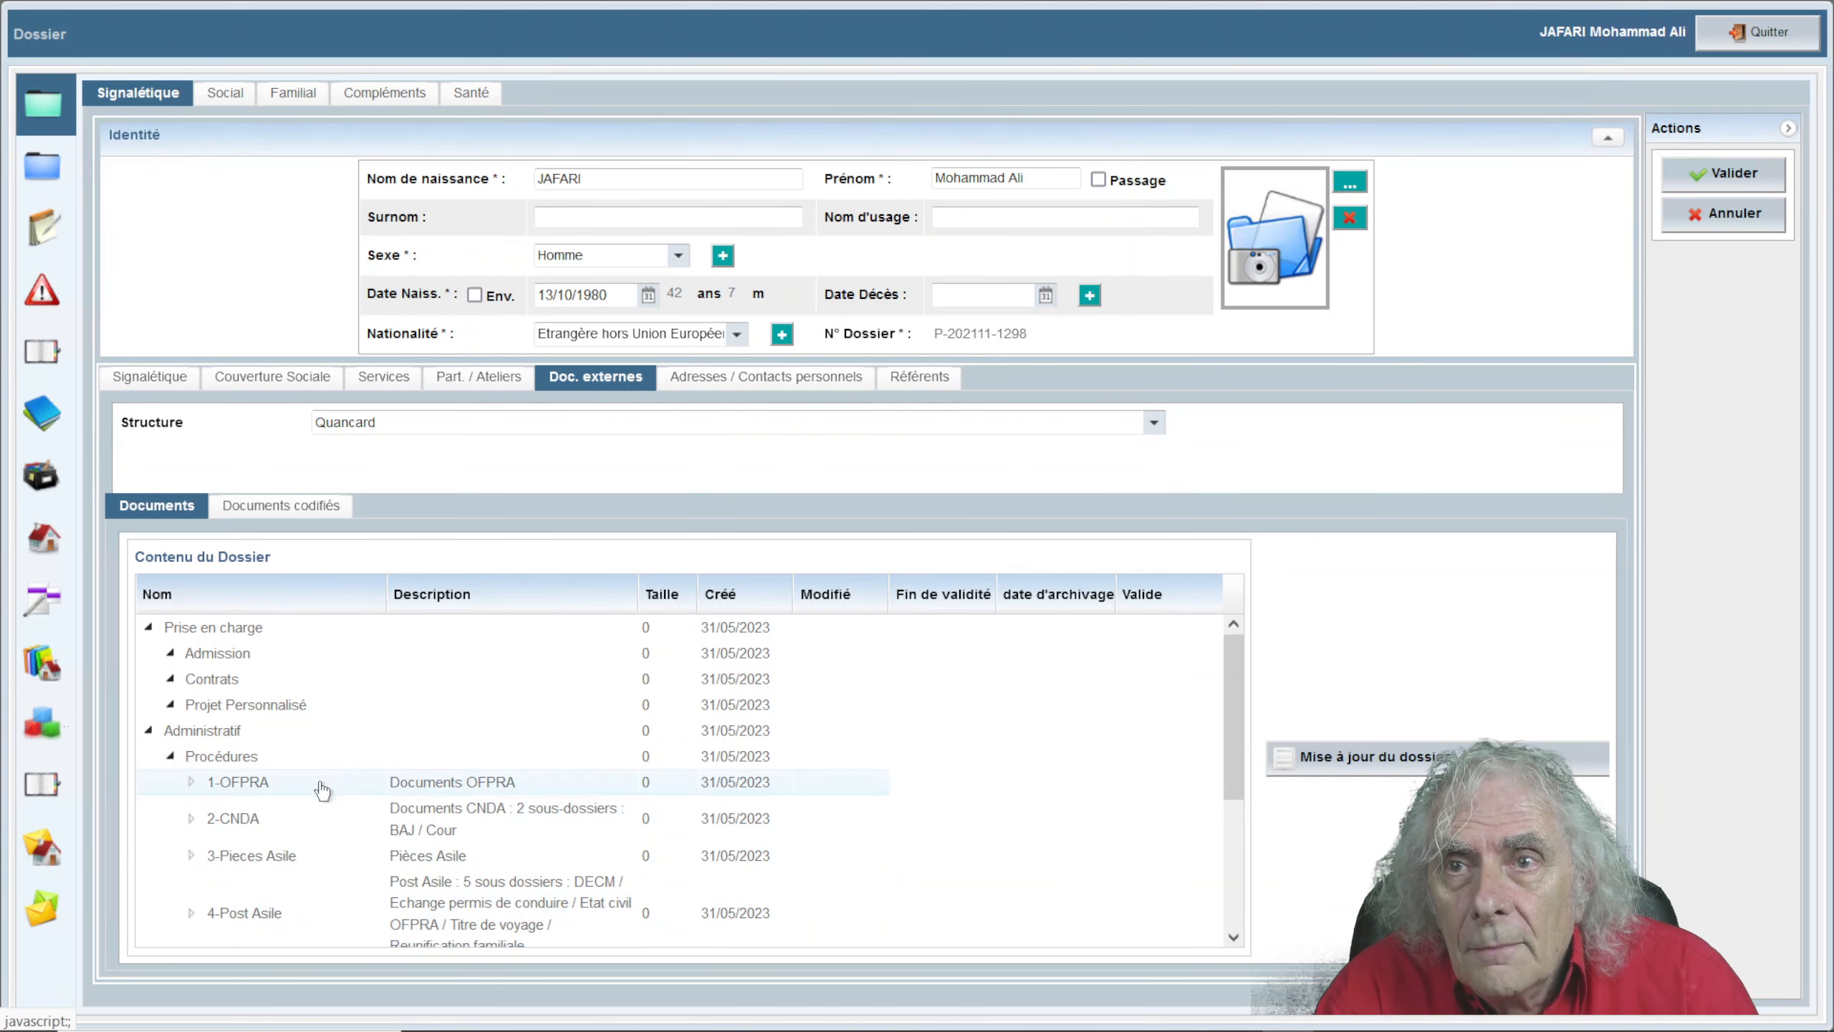
left_click(191, 782)
left_click(192, 822)
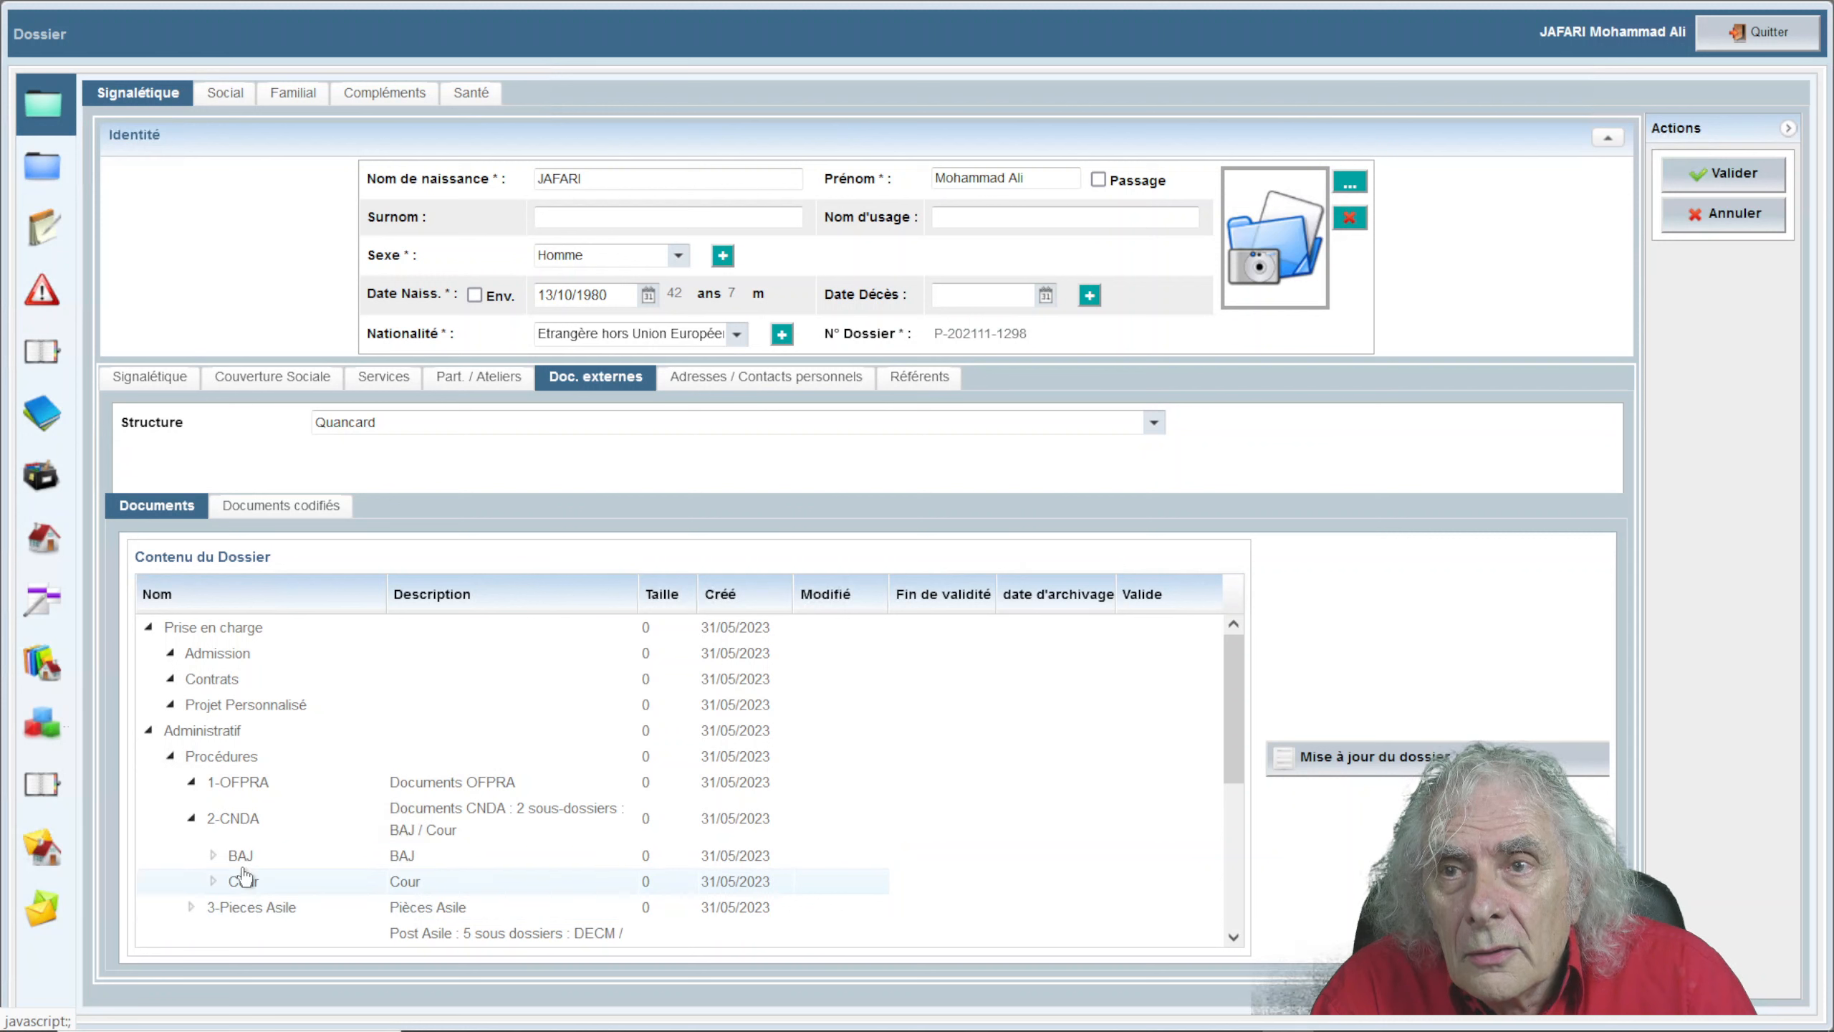
left_click(192, 909)
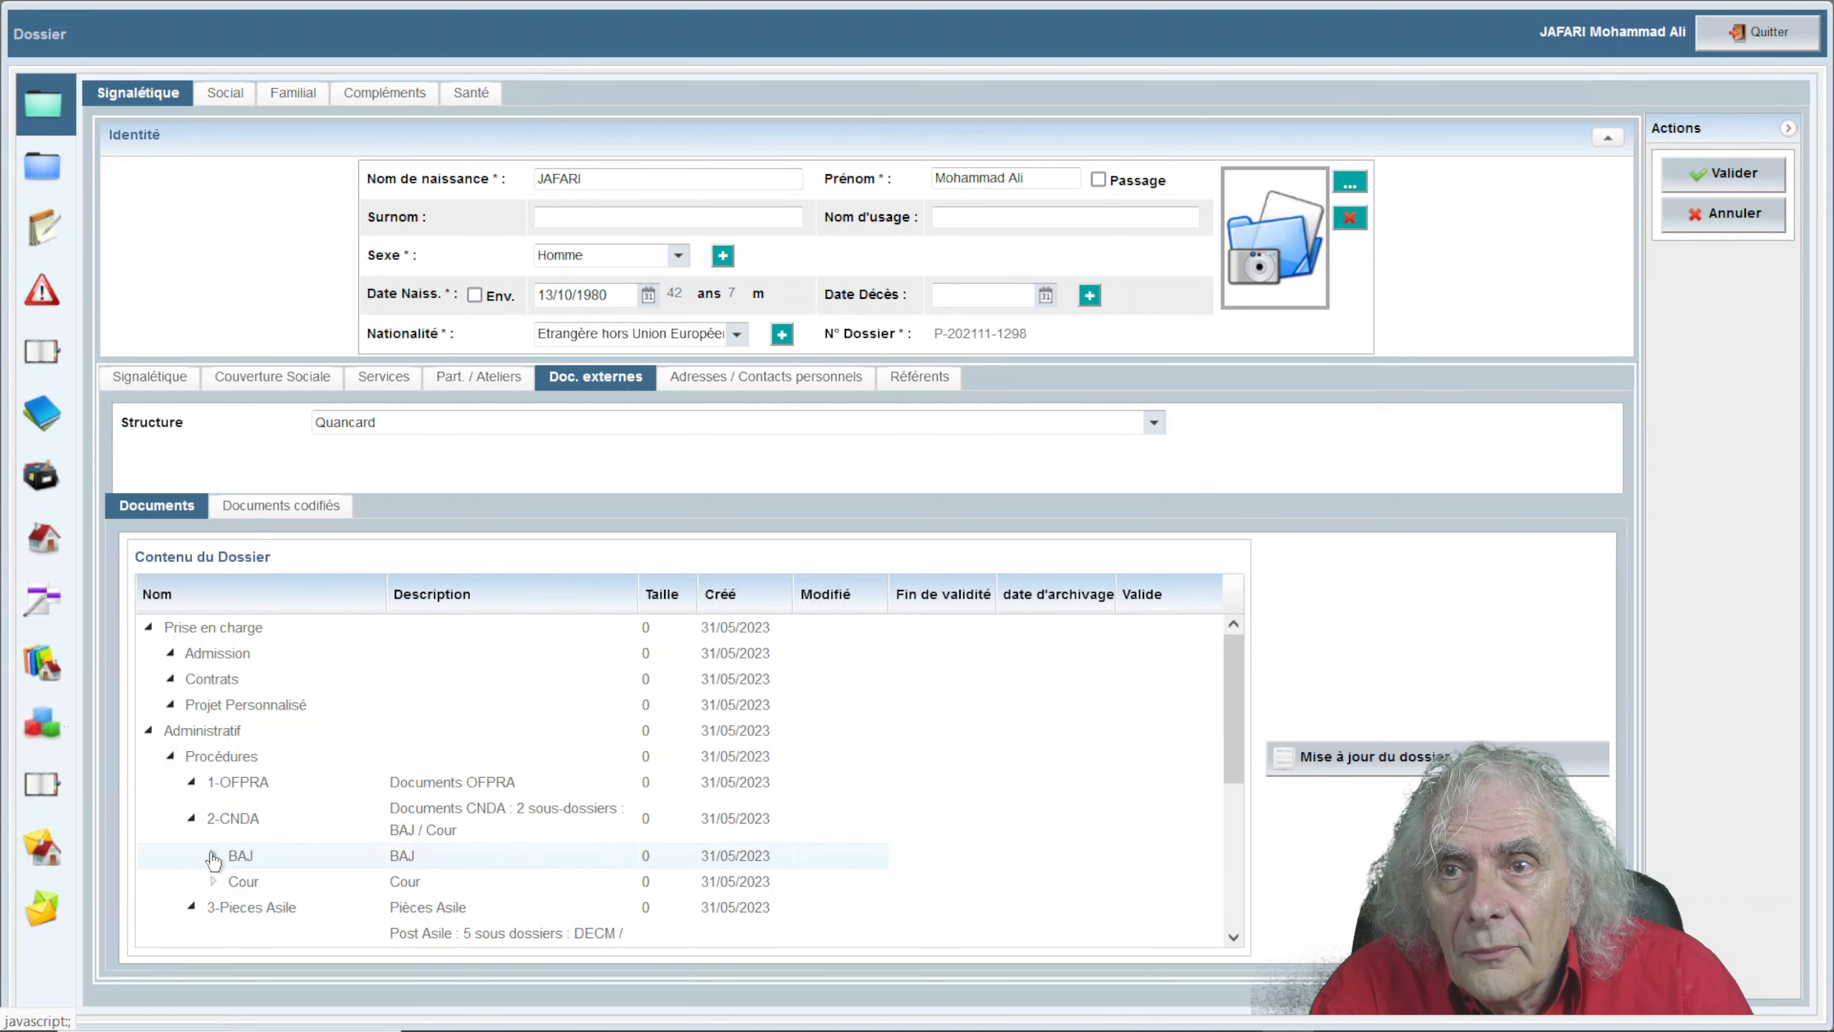
Expand 4-Post Asile and its subfolders DECM, Echange permis de conduire, Titre de voyage and Reunification familiale
scroll(215, 856, "down", 4)
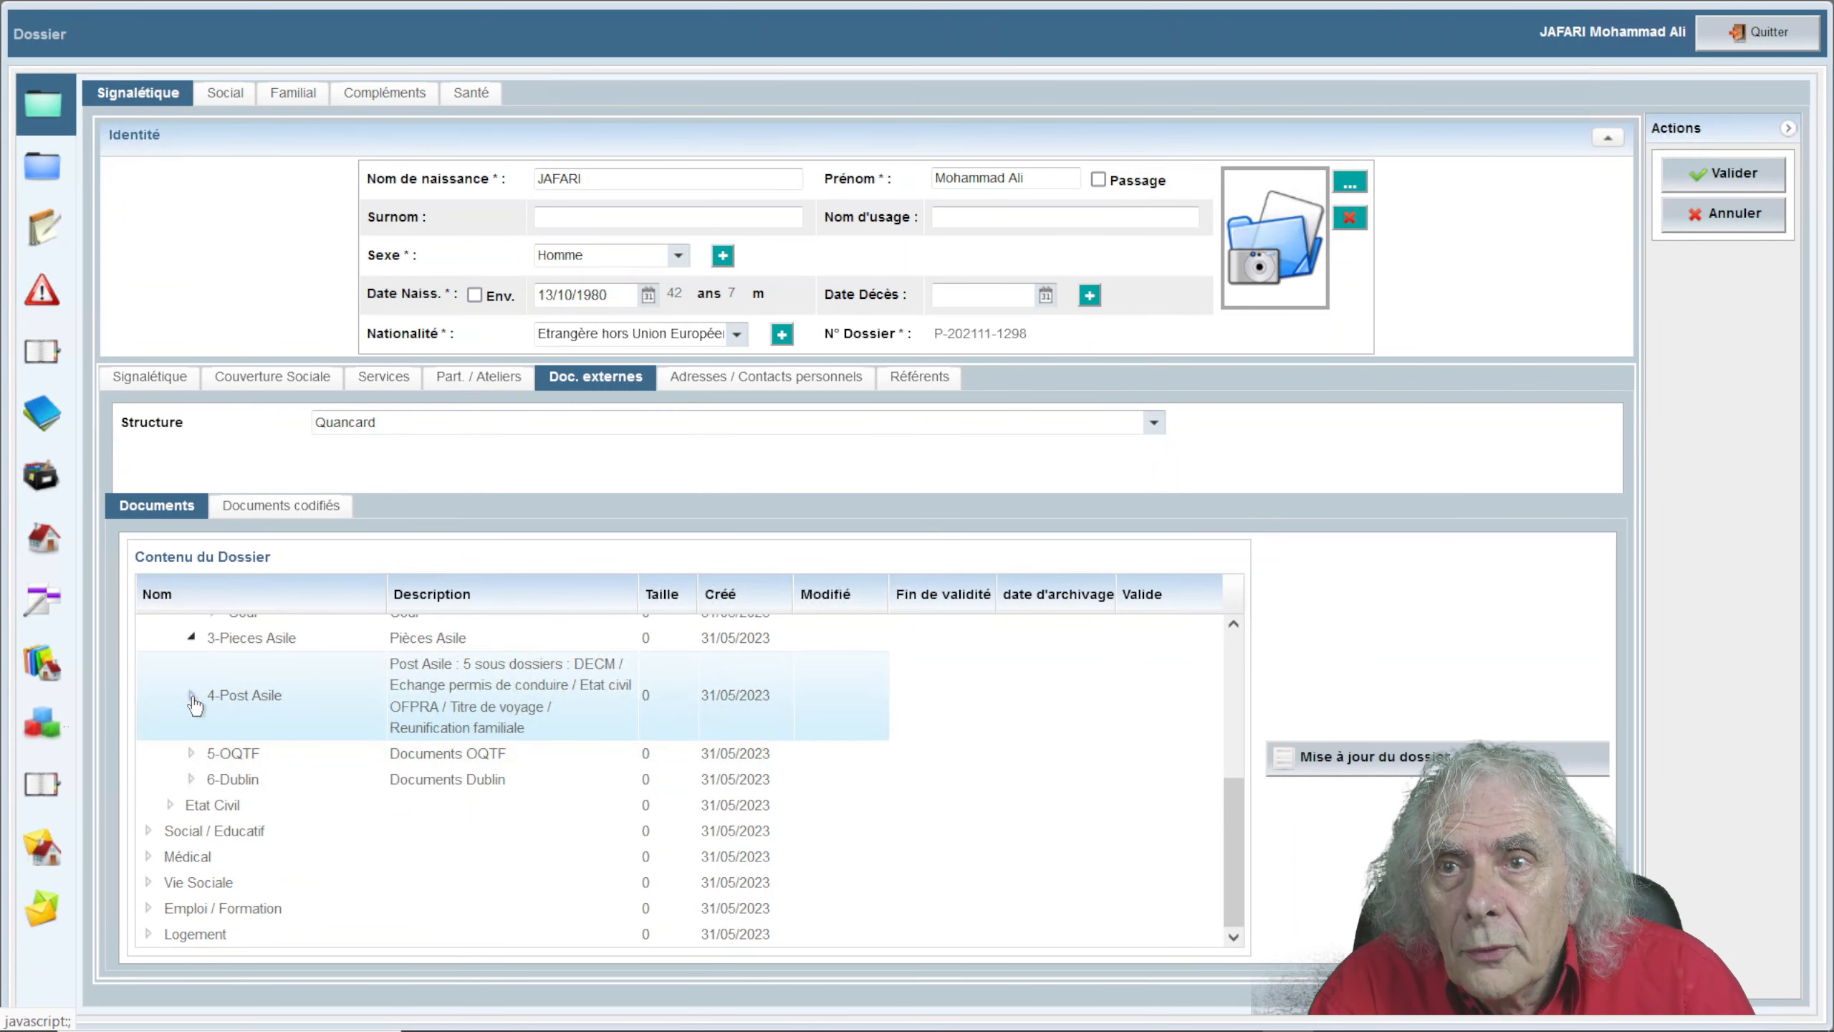
left_click(191, 697)
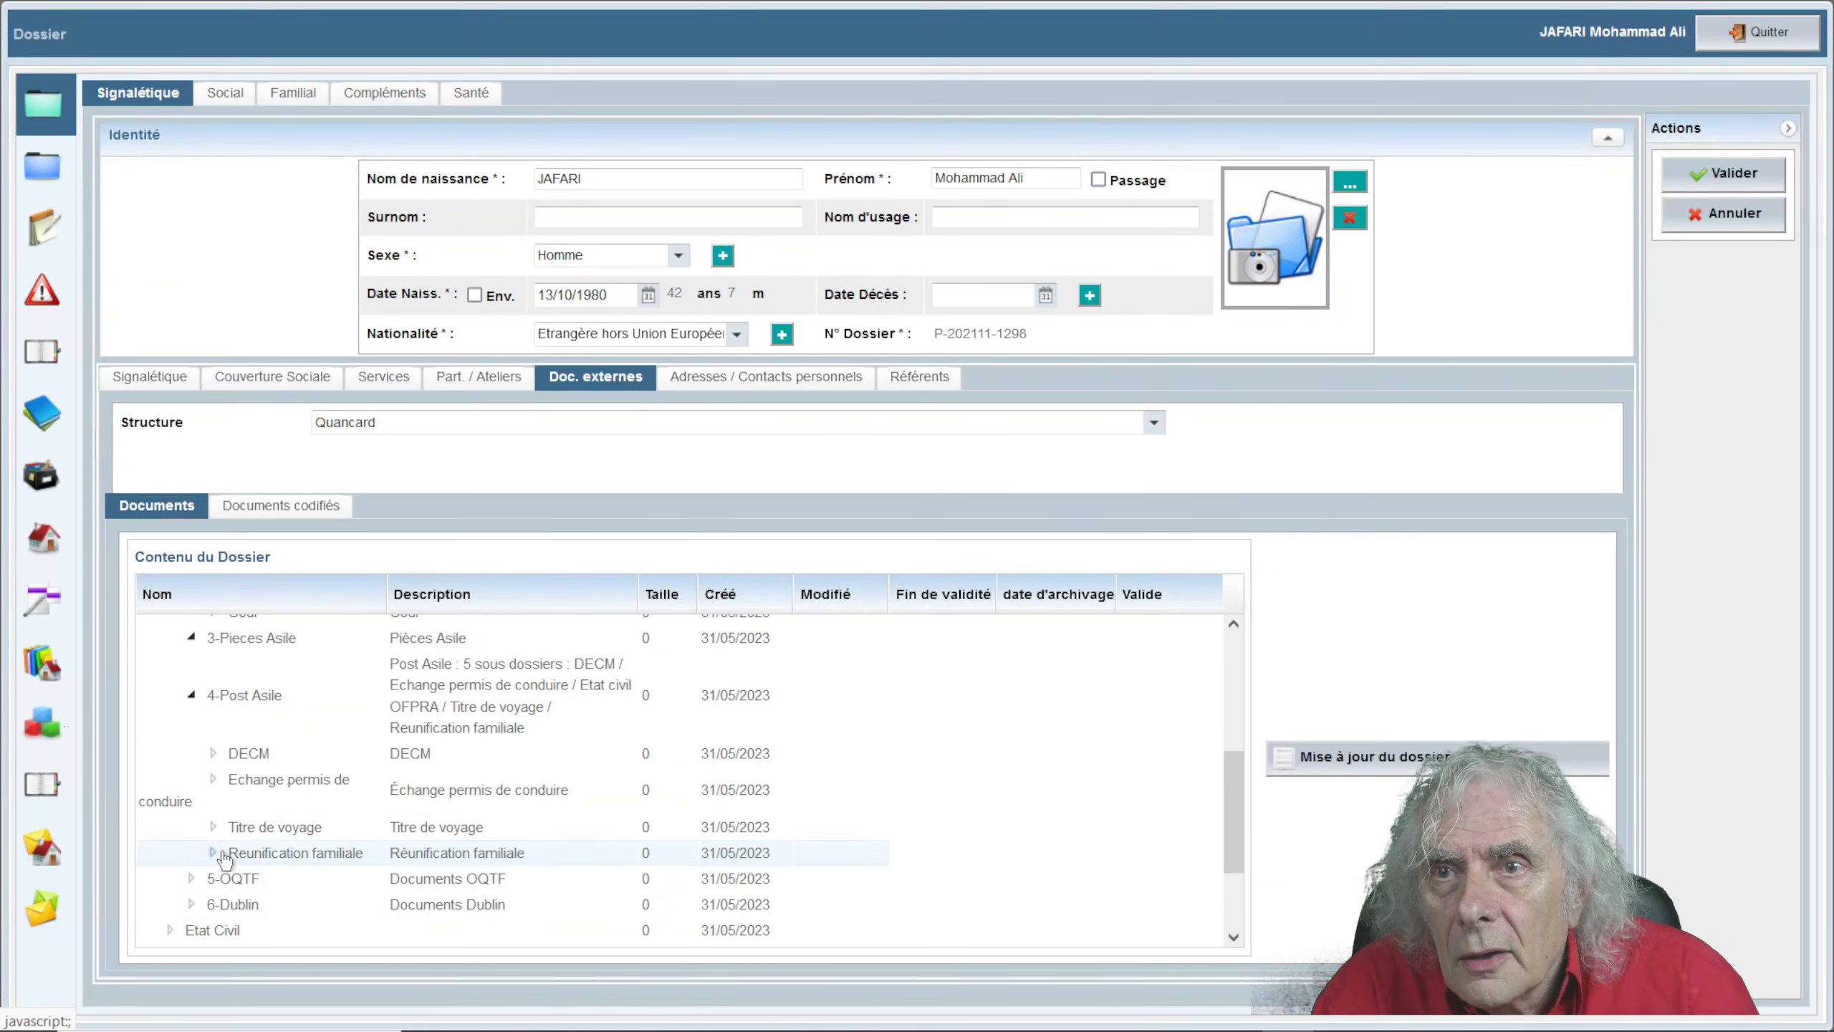
left_click(215, 754)
left_click(214, 779)
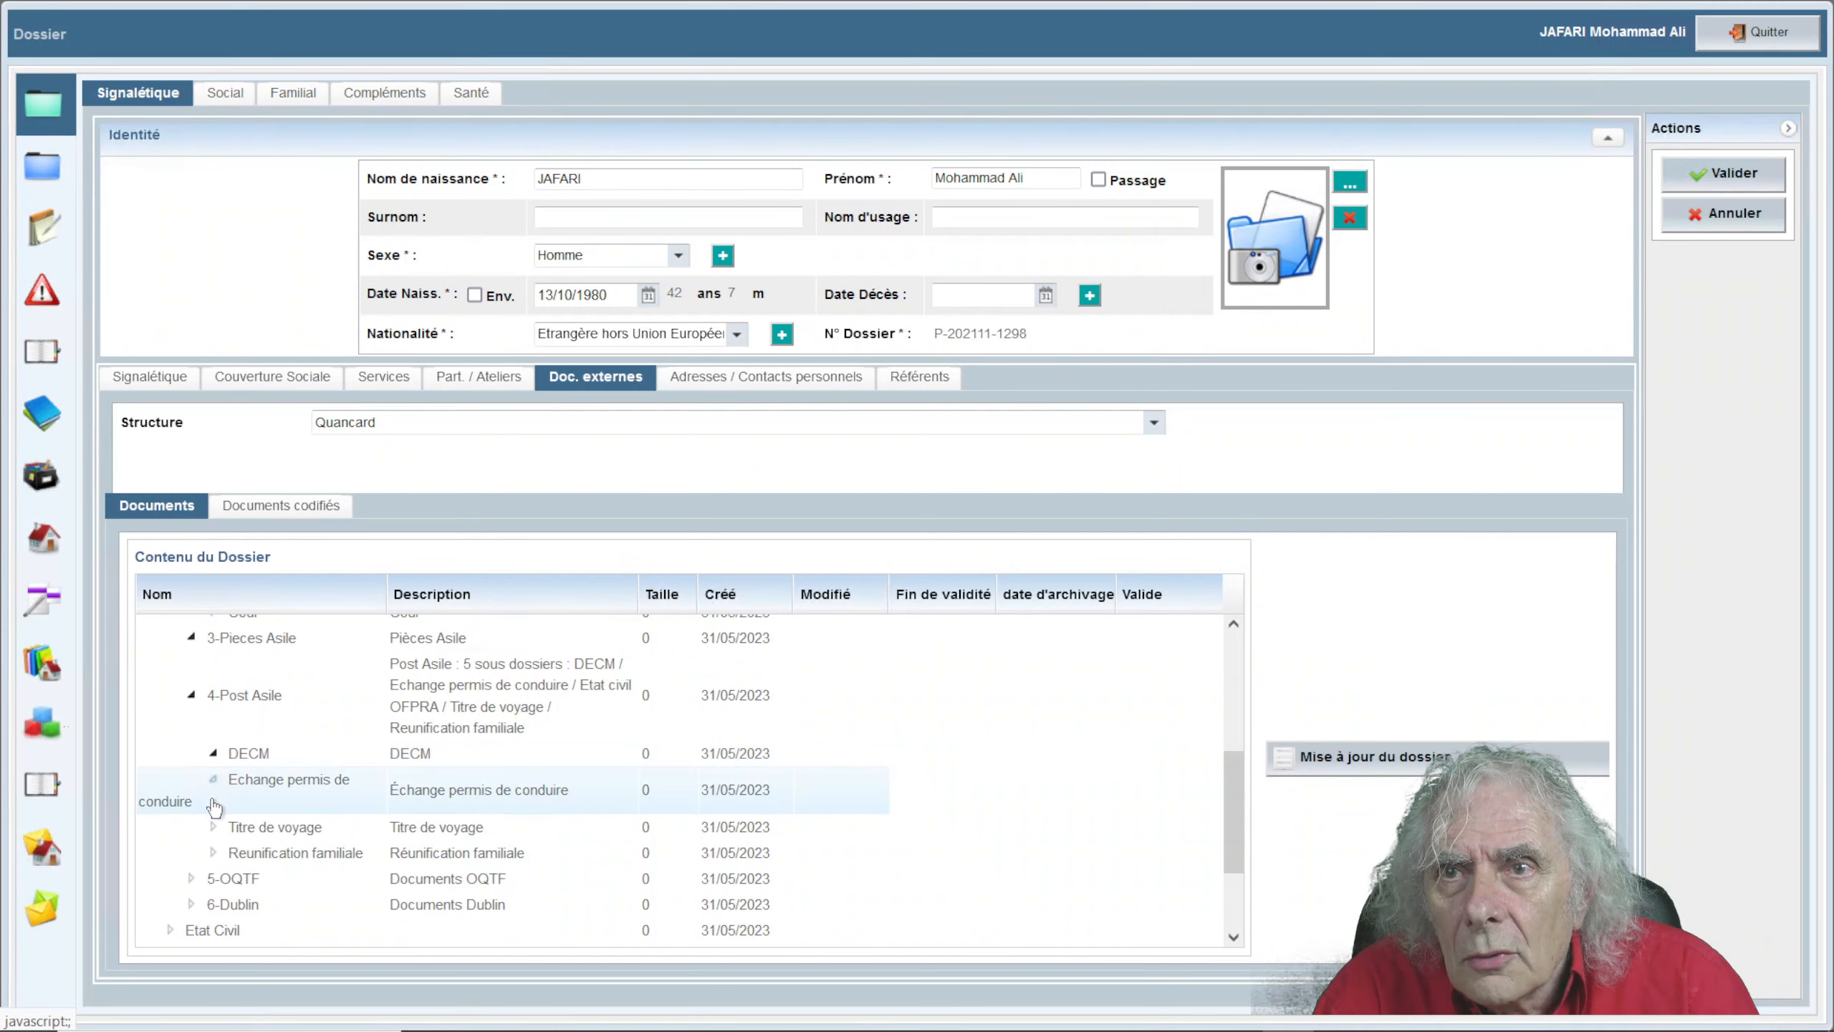
left_click(213, 828)
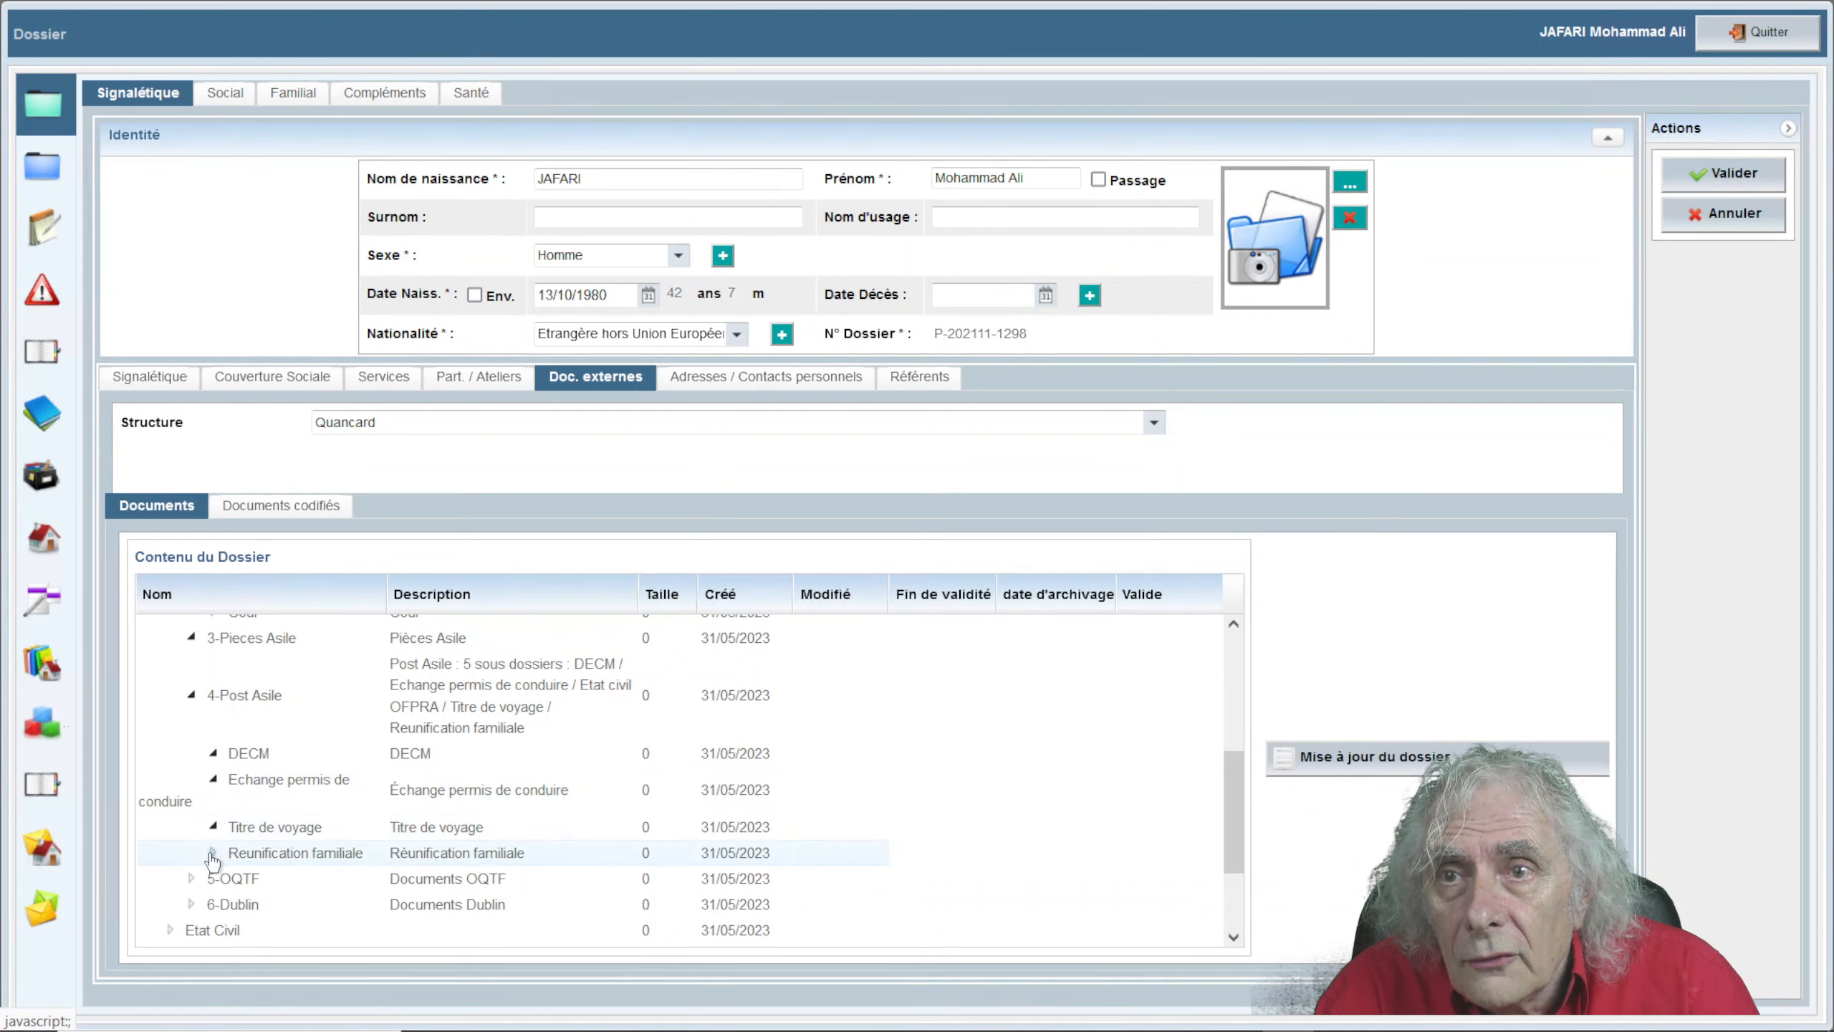
left_click(214, 853)
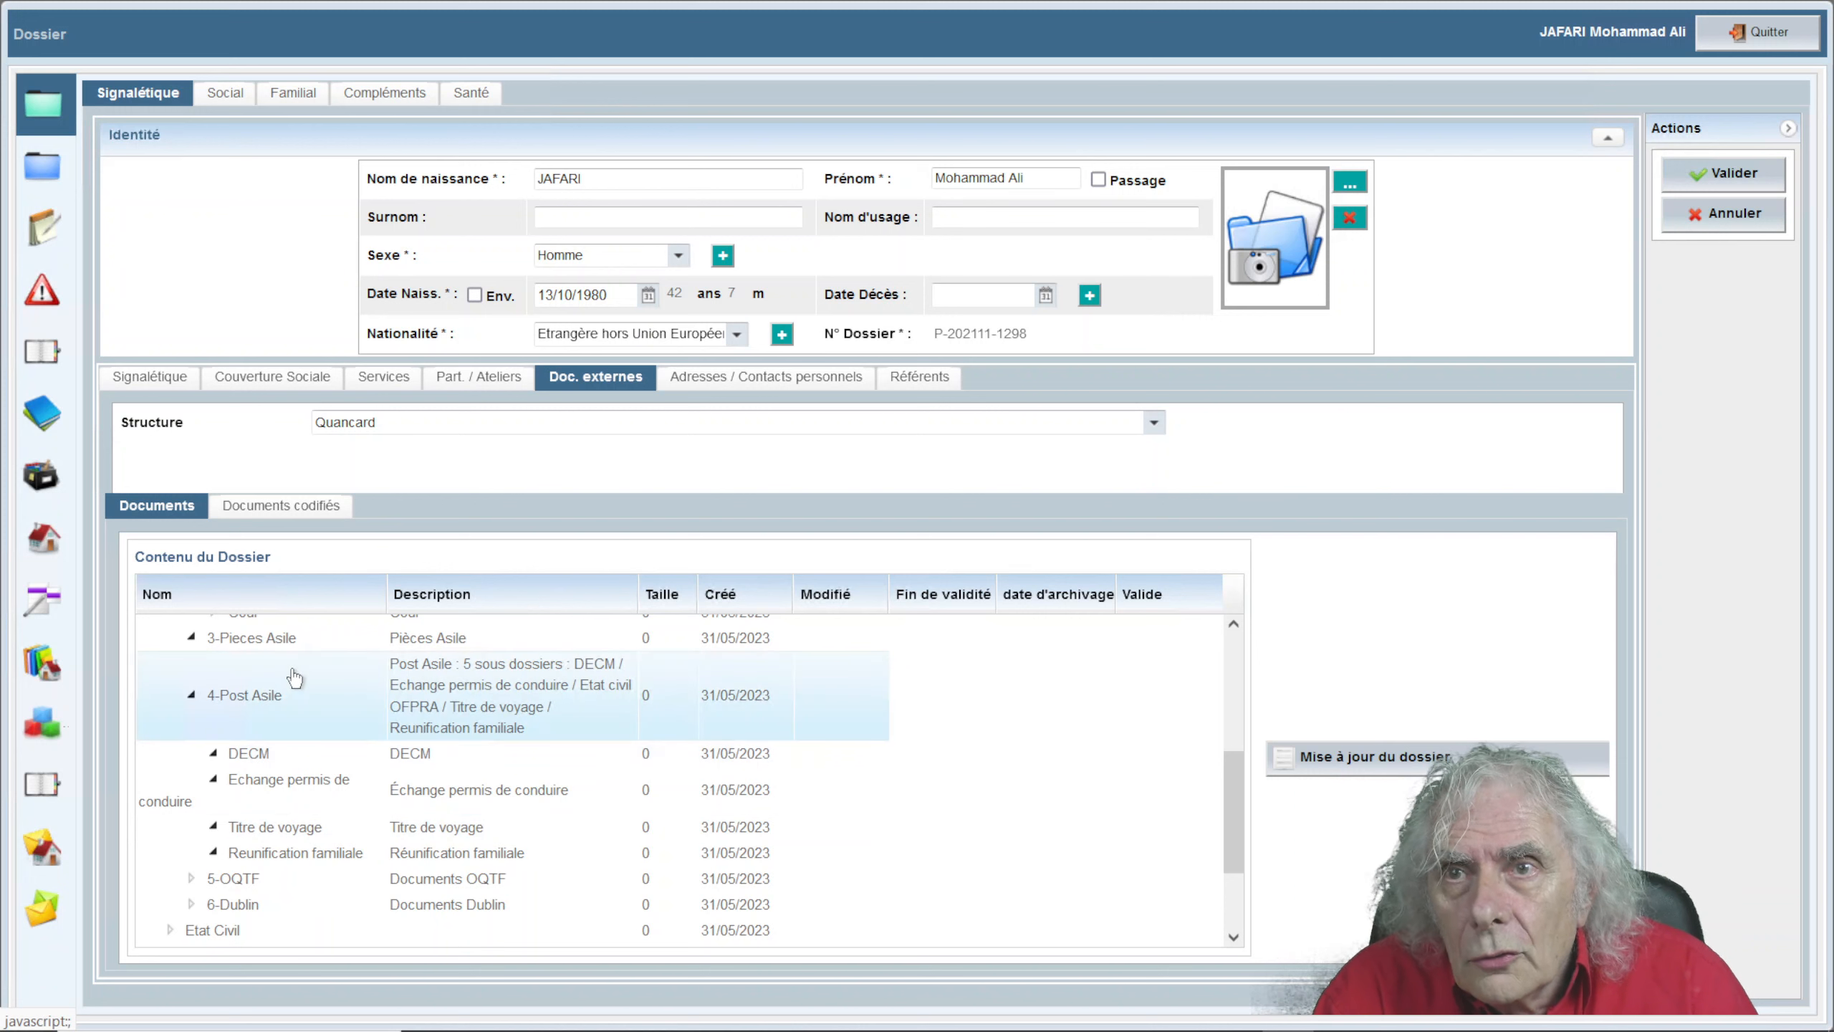
Review the Procédures folder structure and expand the 6-Dublin and Etat Civil folders
scroll(285, 731, "up", 2)
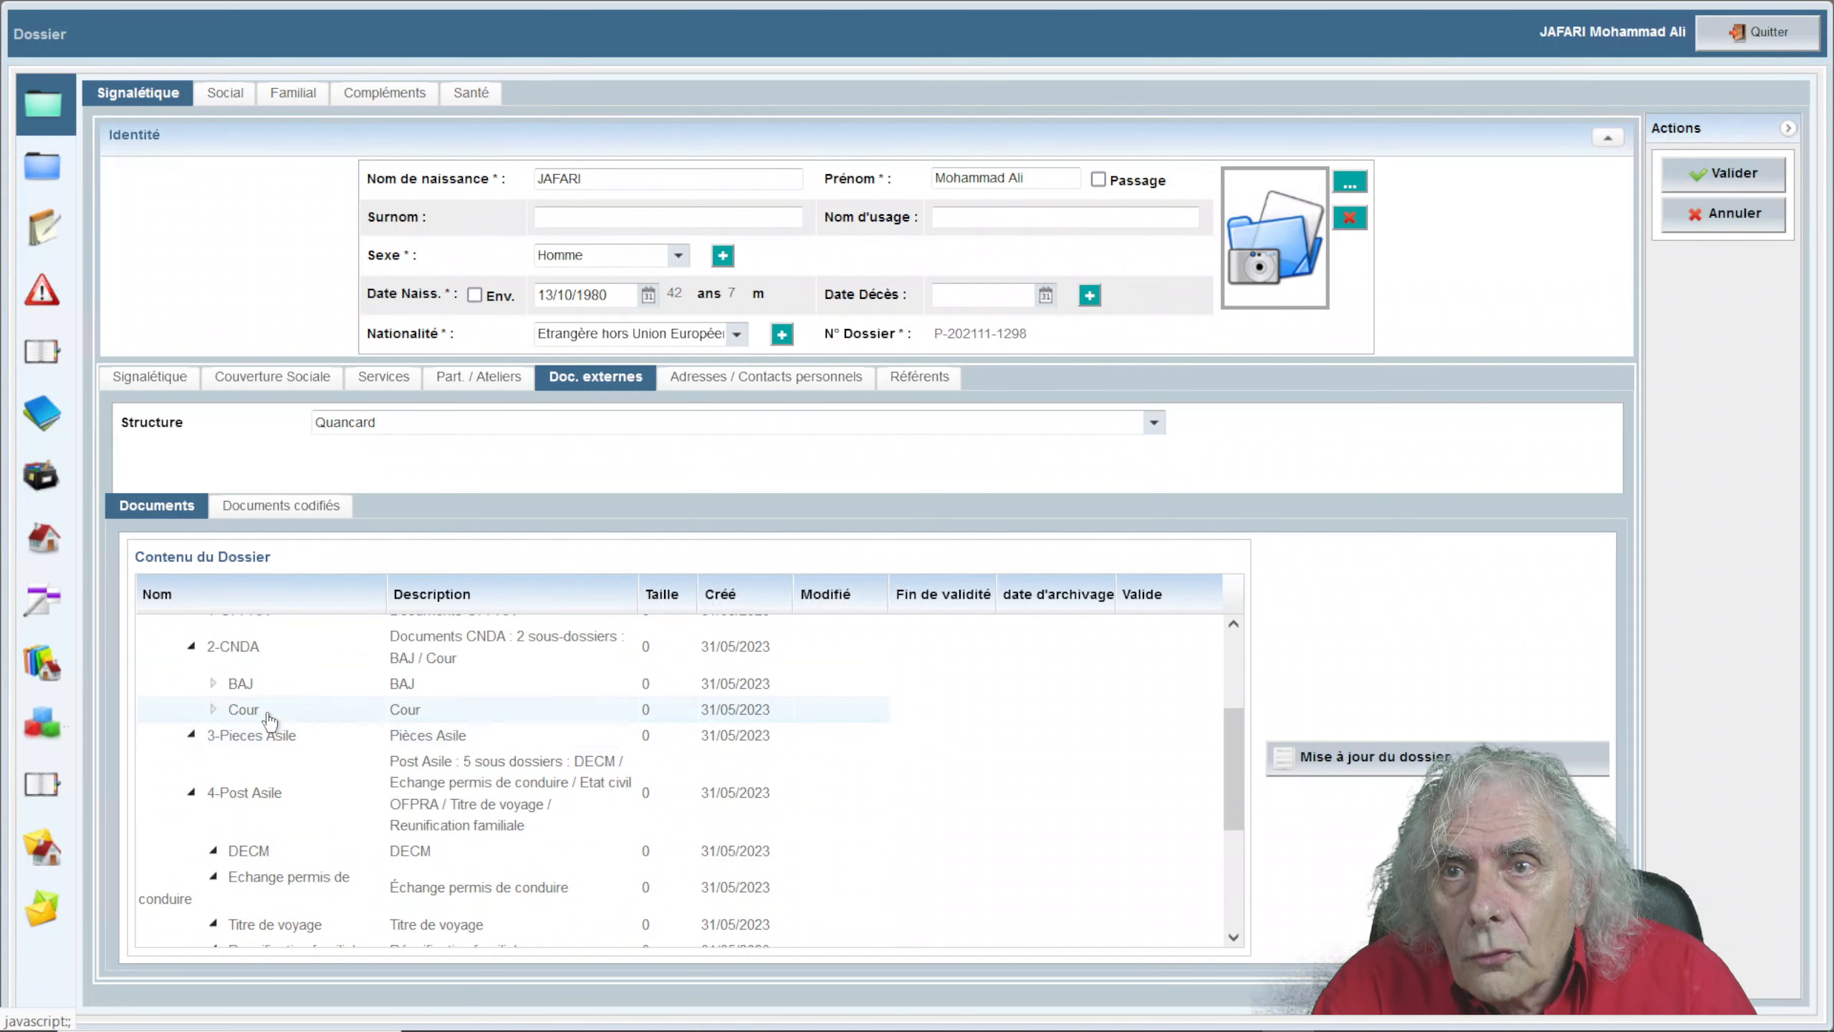
scroll(278, 734, "up", 3)
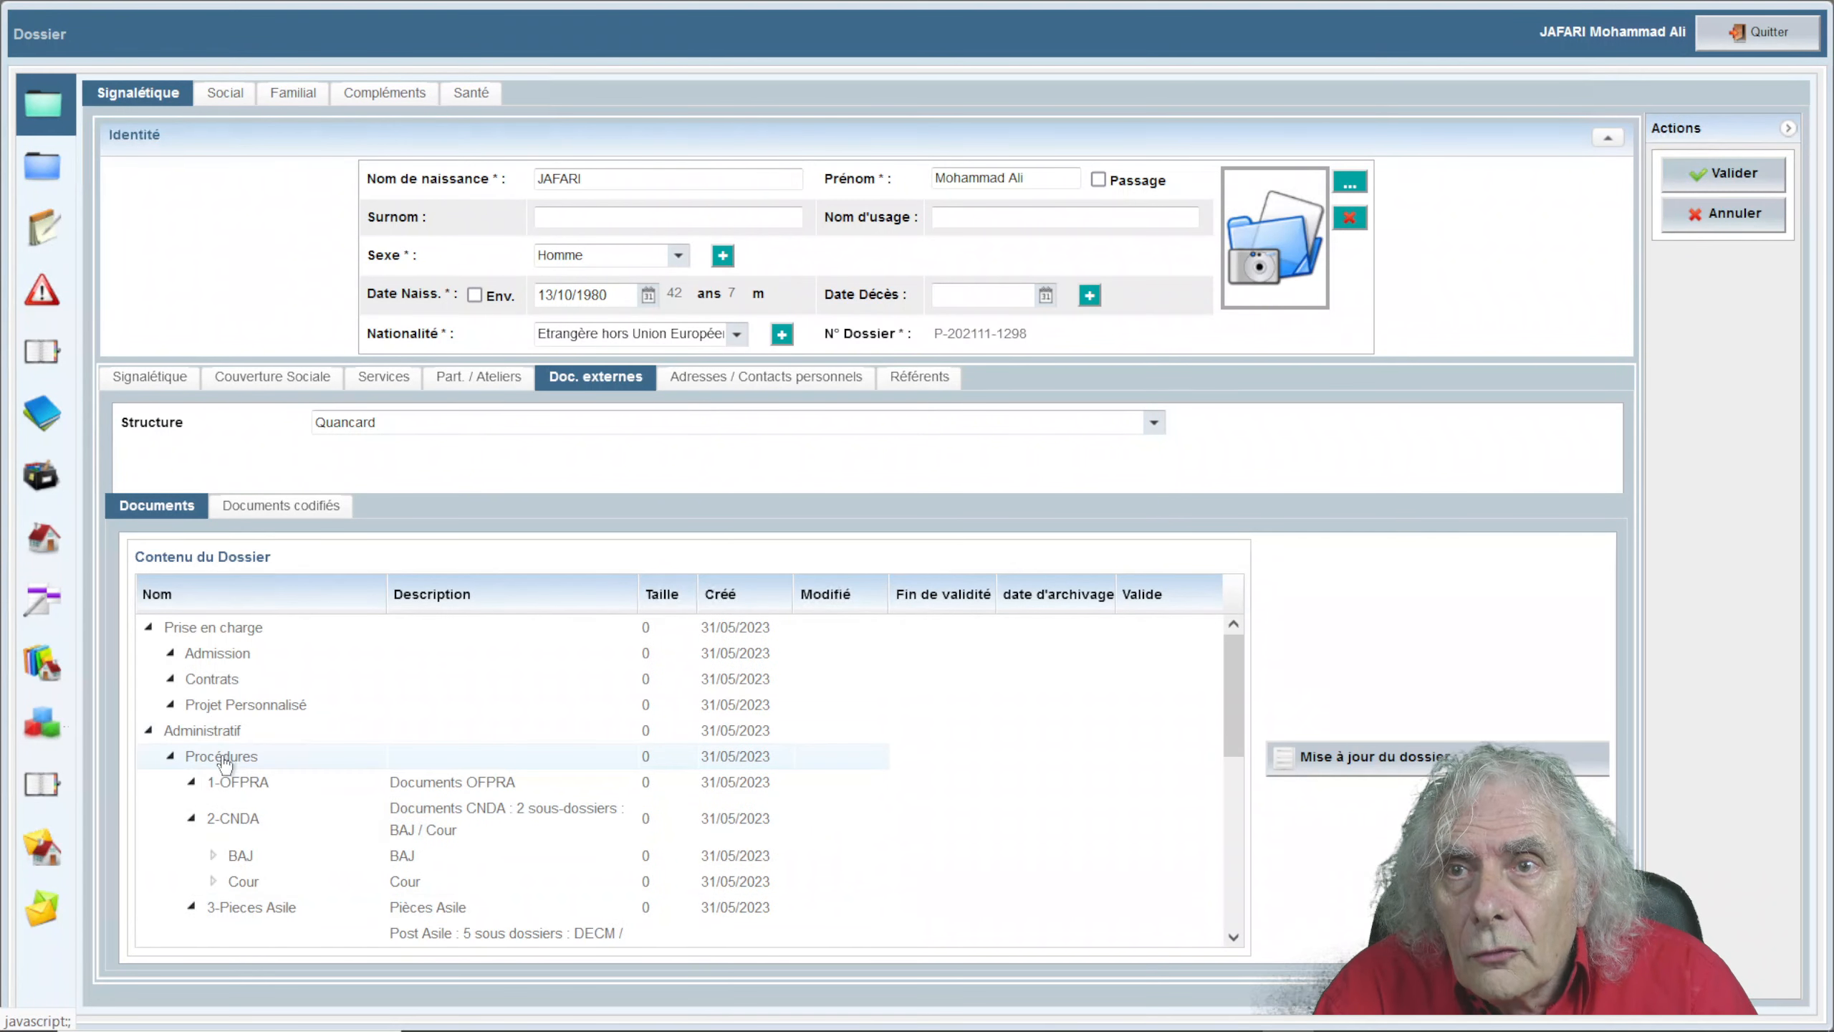
scroll(220, 765, "down", 6)
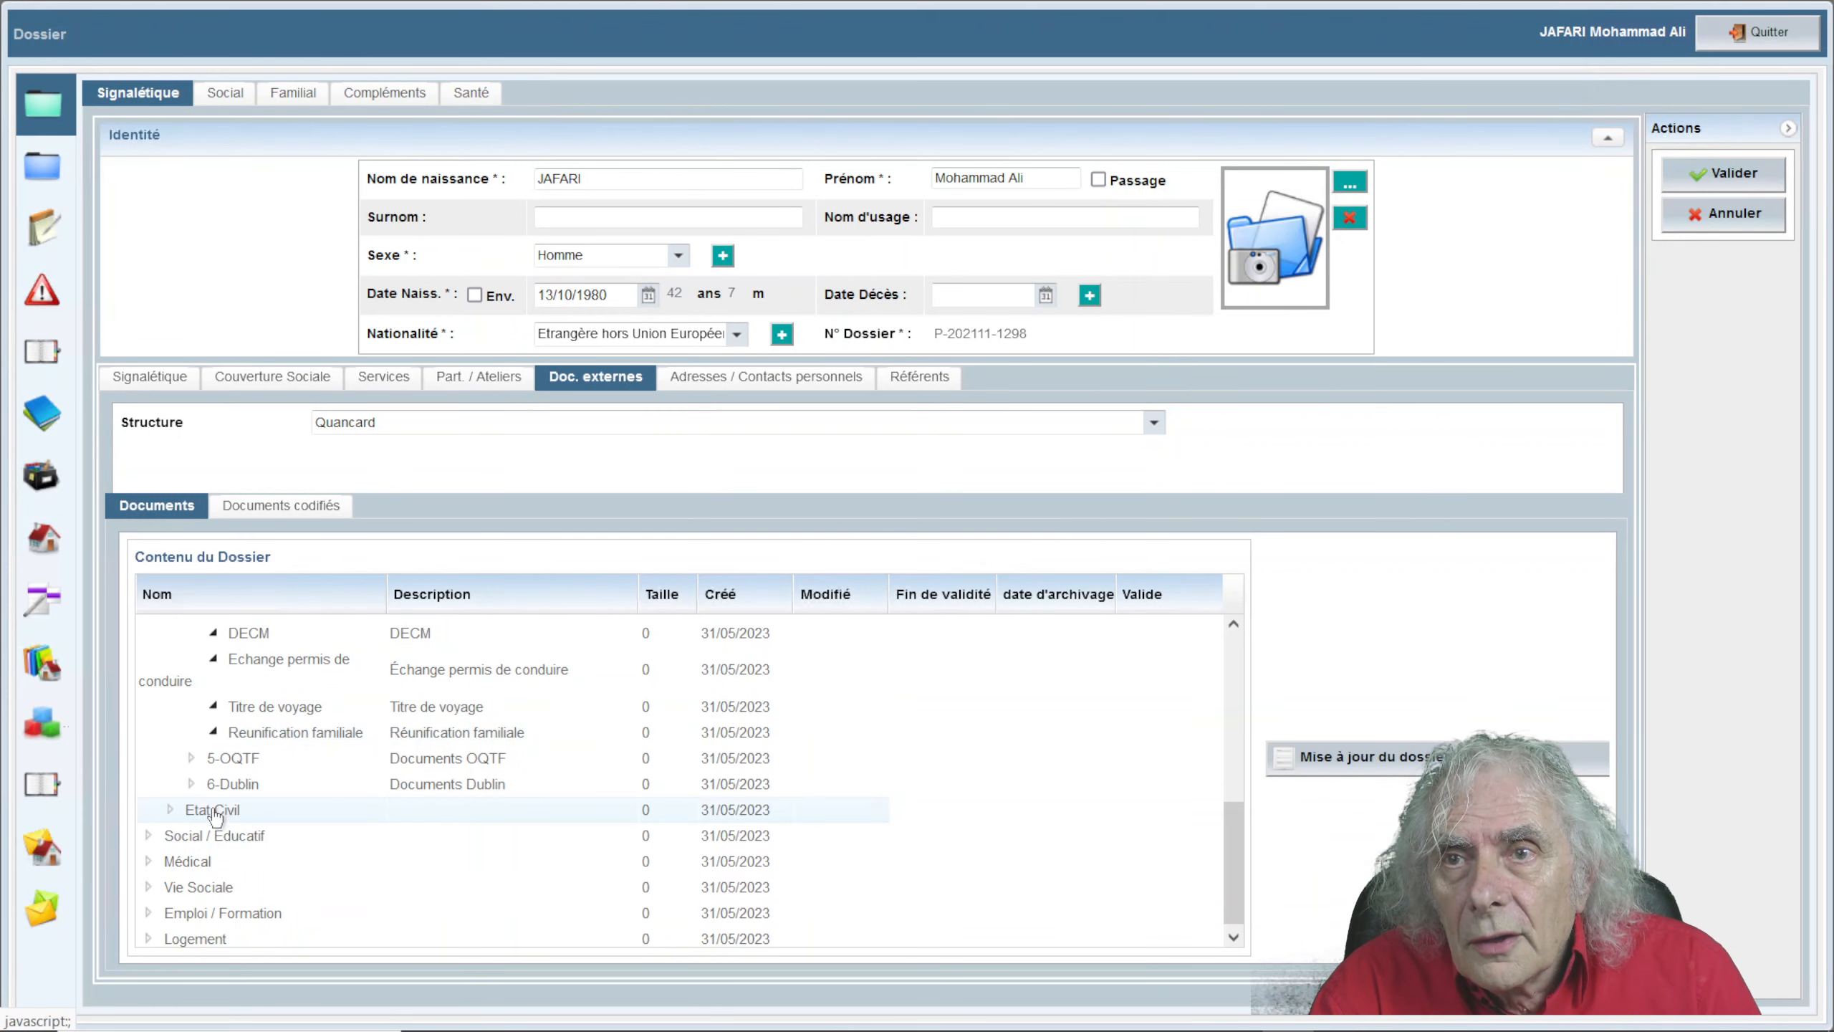
left_click(191, 763)
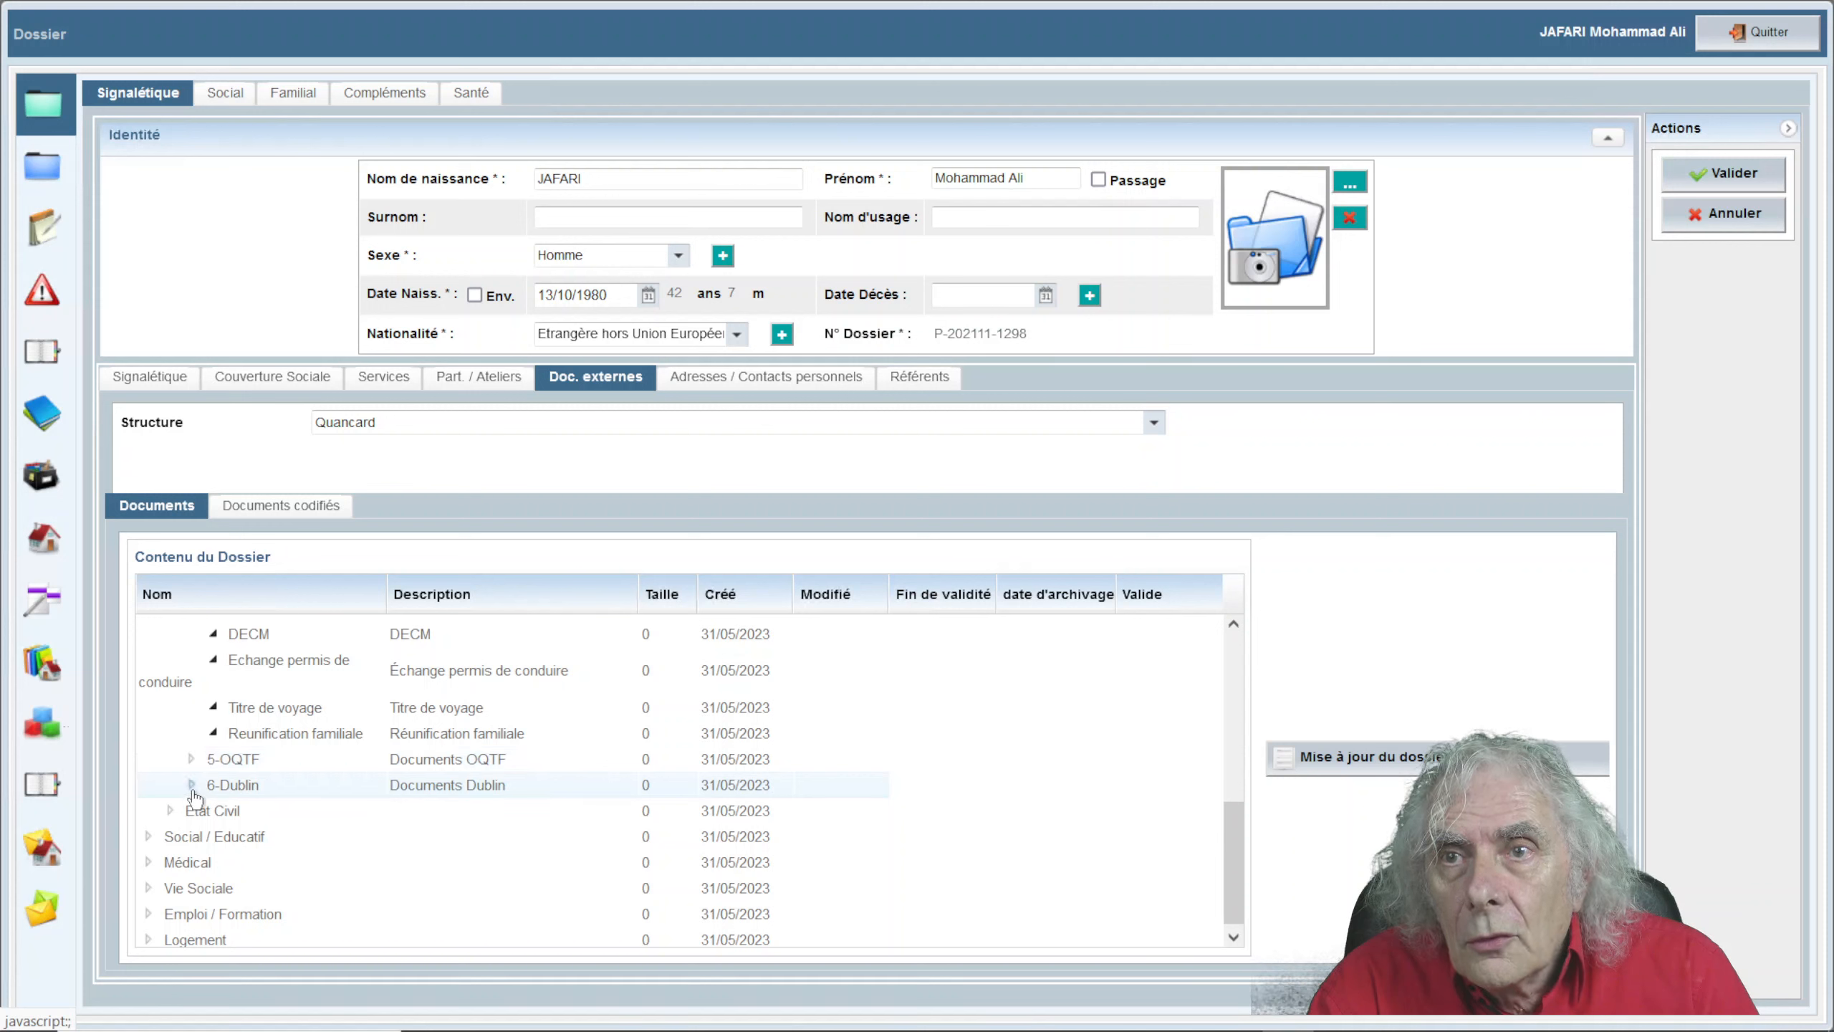
left_click(192, 787)
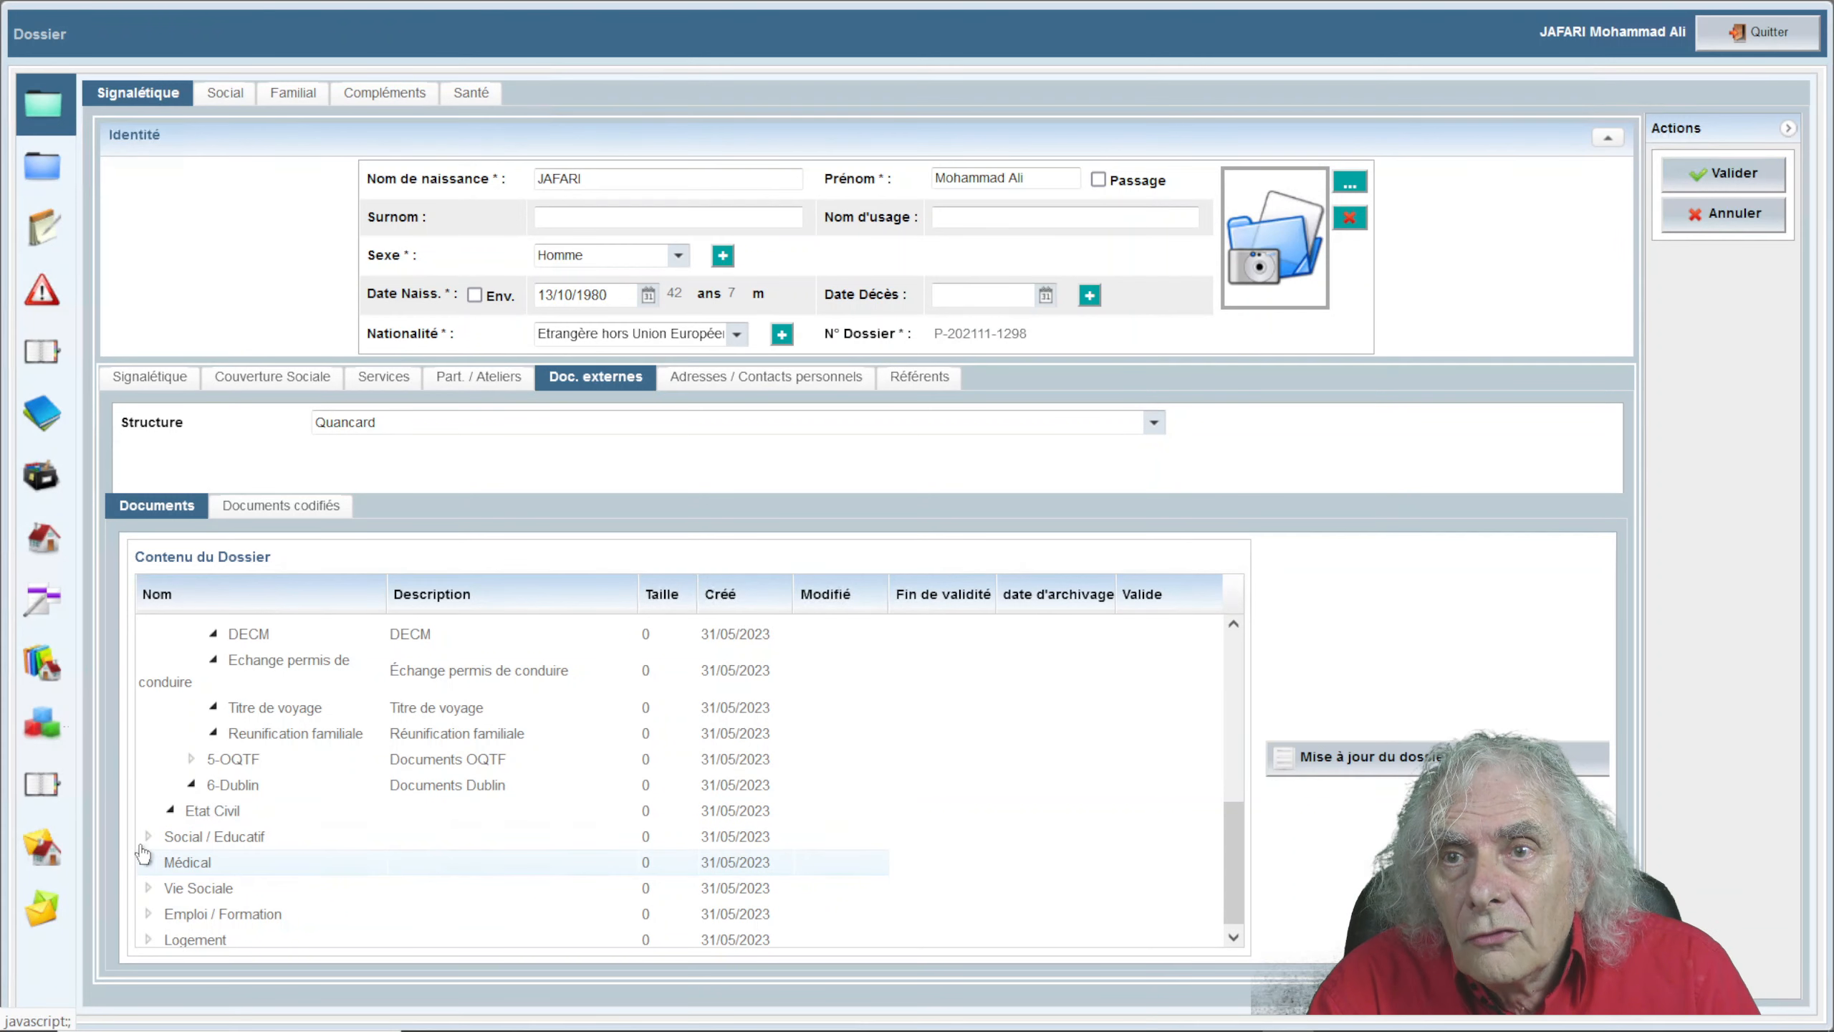
Review the Administratif tree again and expand the Social / Educatif folder to examine its subfolders
scroll(171, 795, "up", 6)
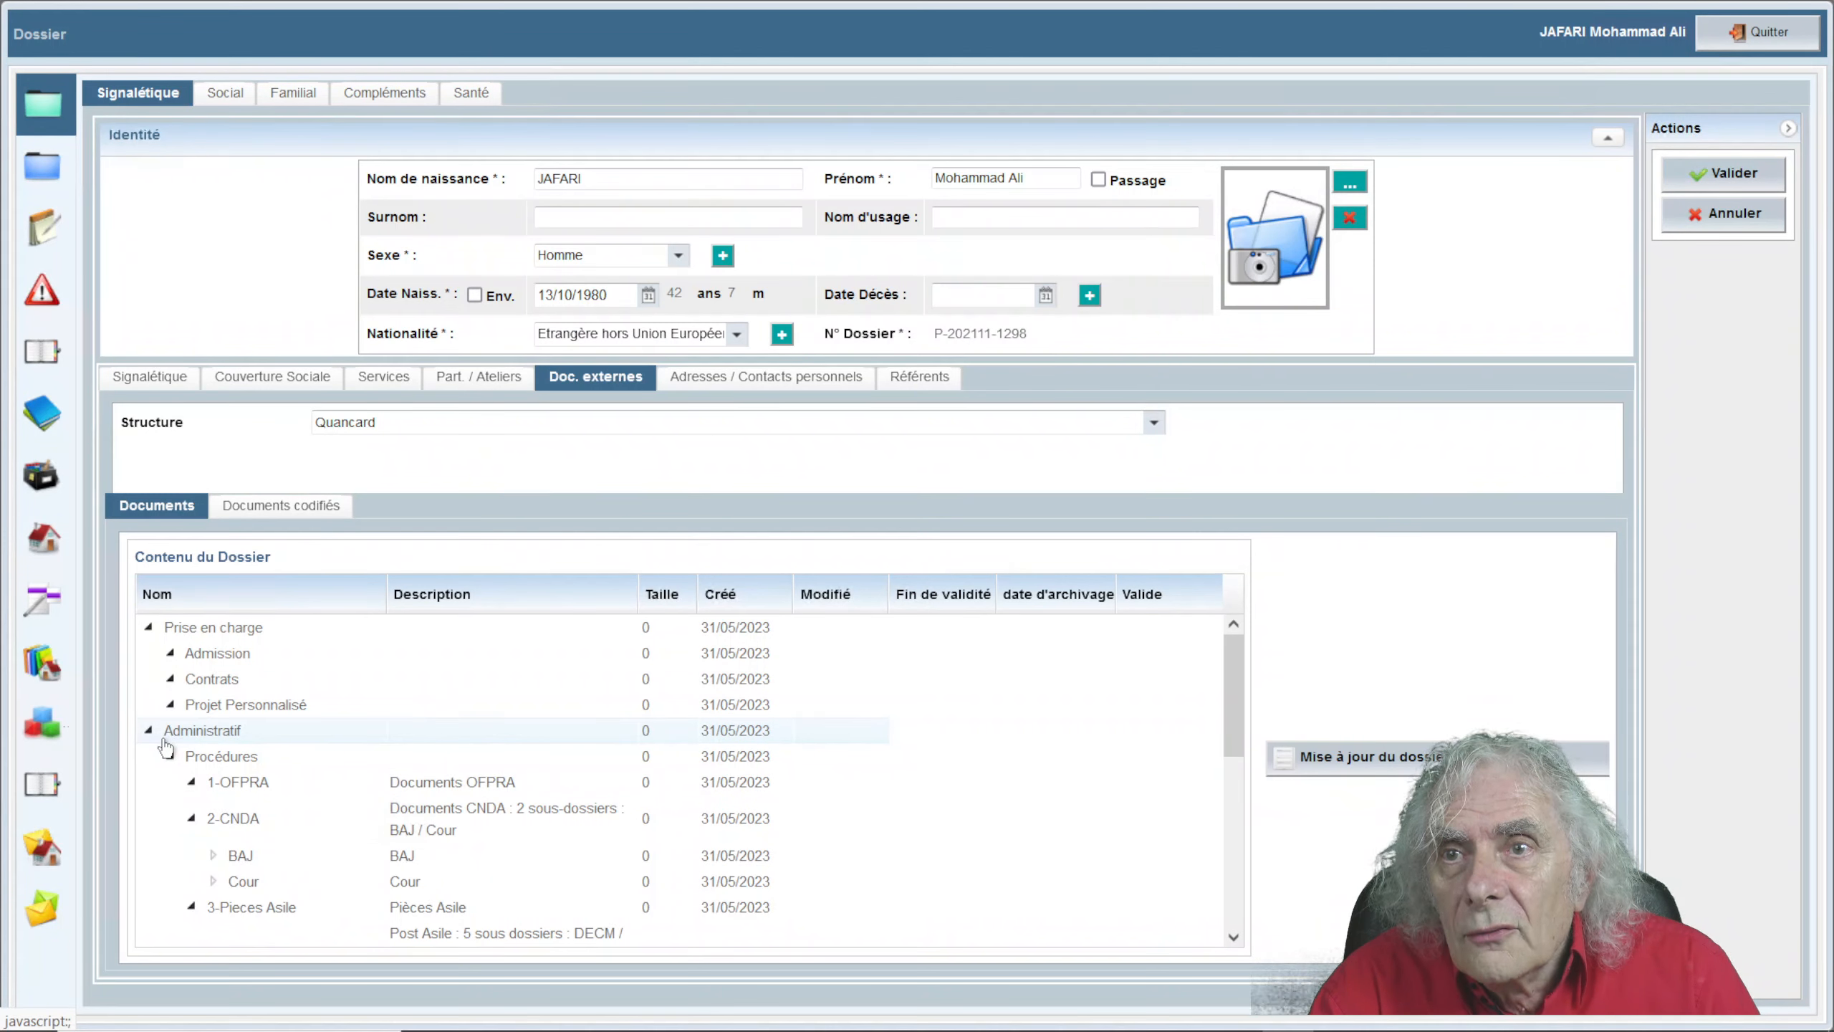
scroll(166, 749, "down", 6)
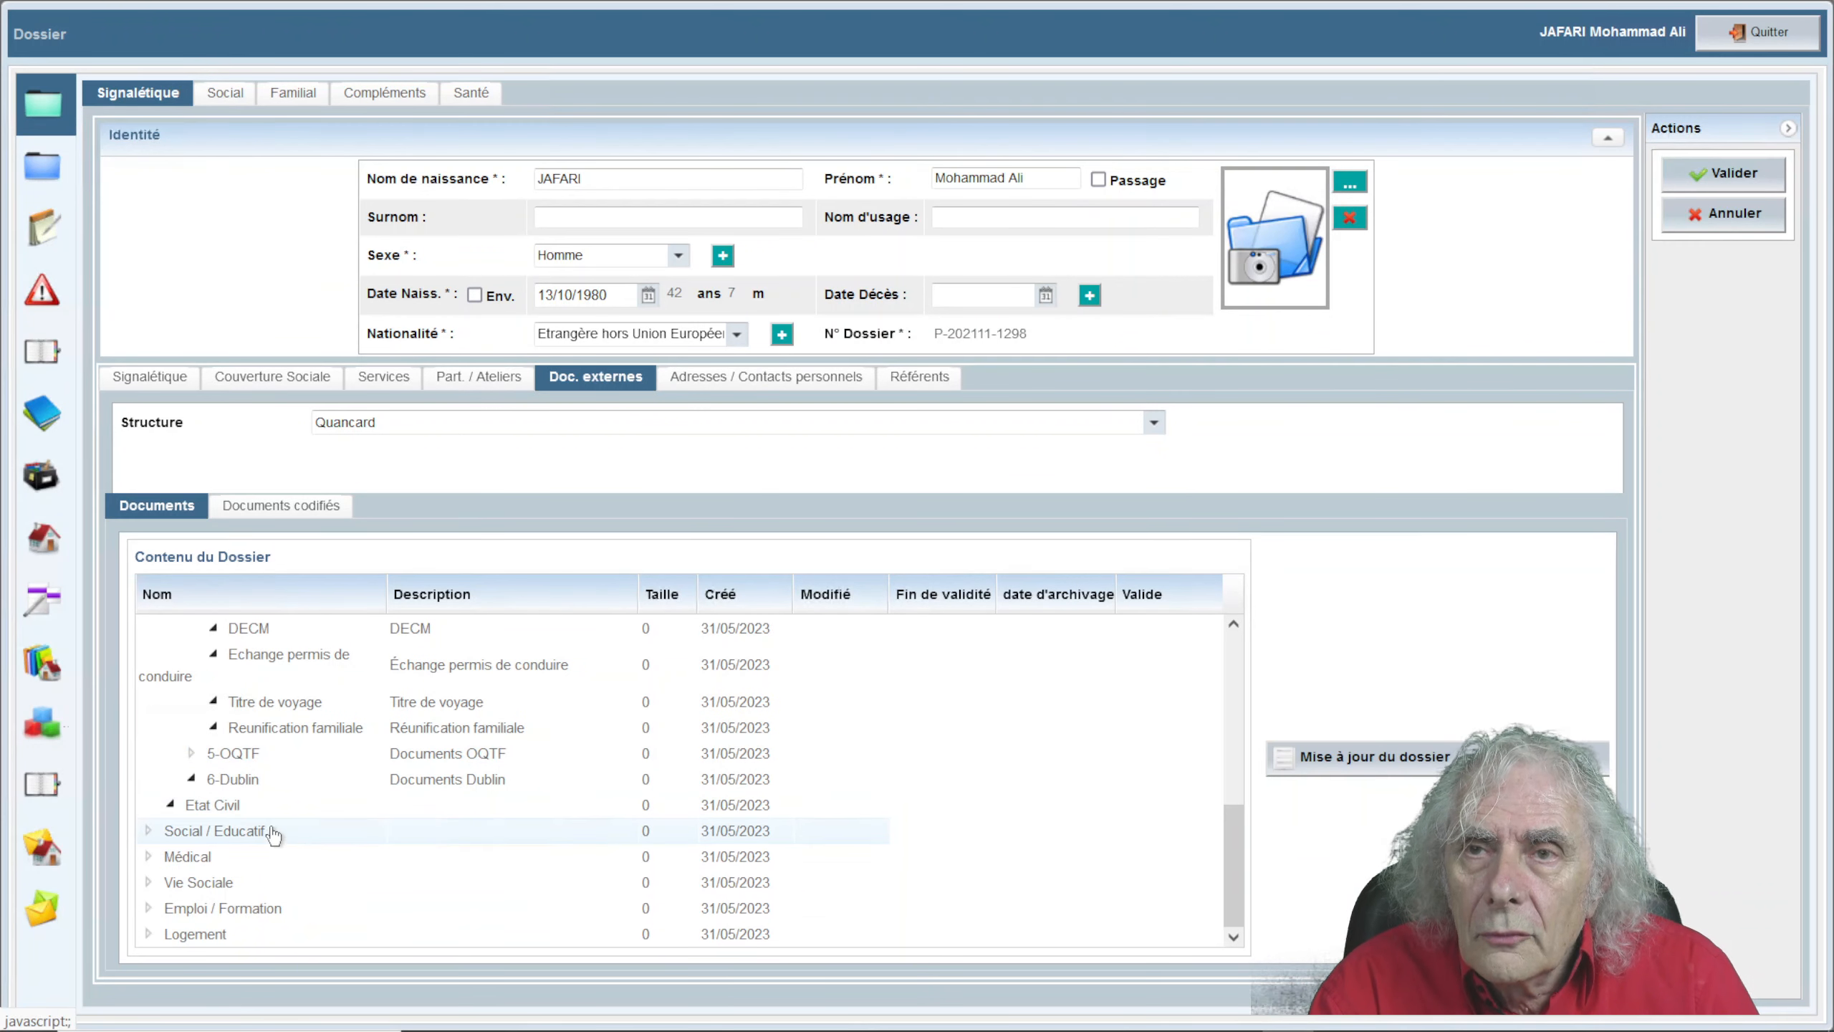
left_click(149, 832)
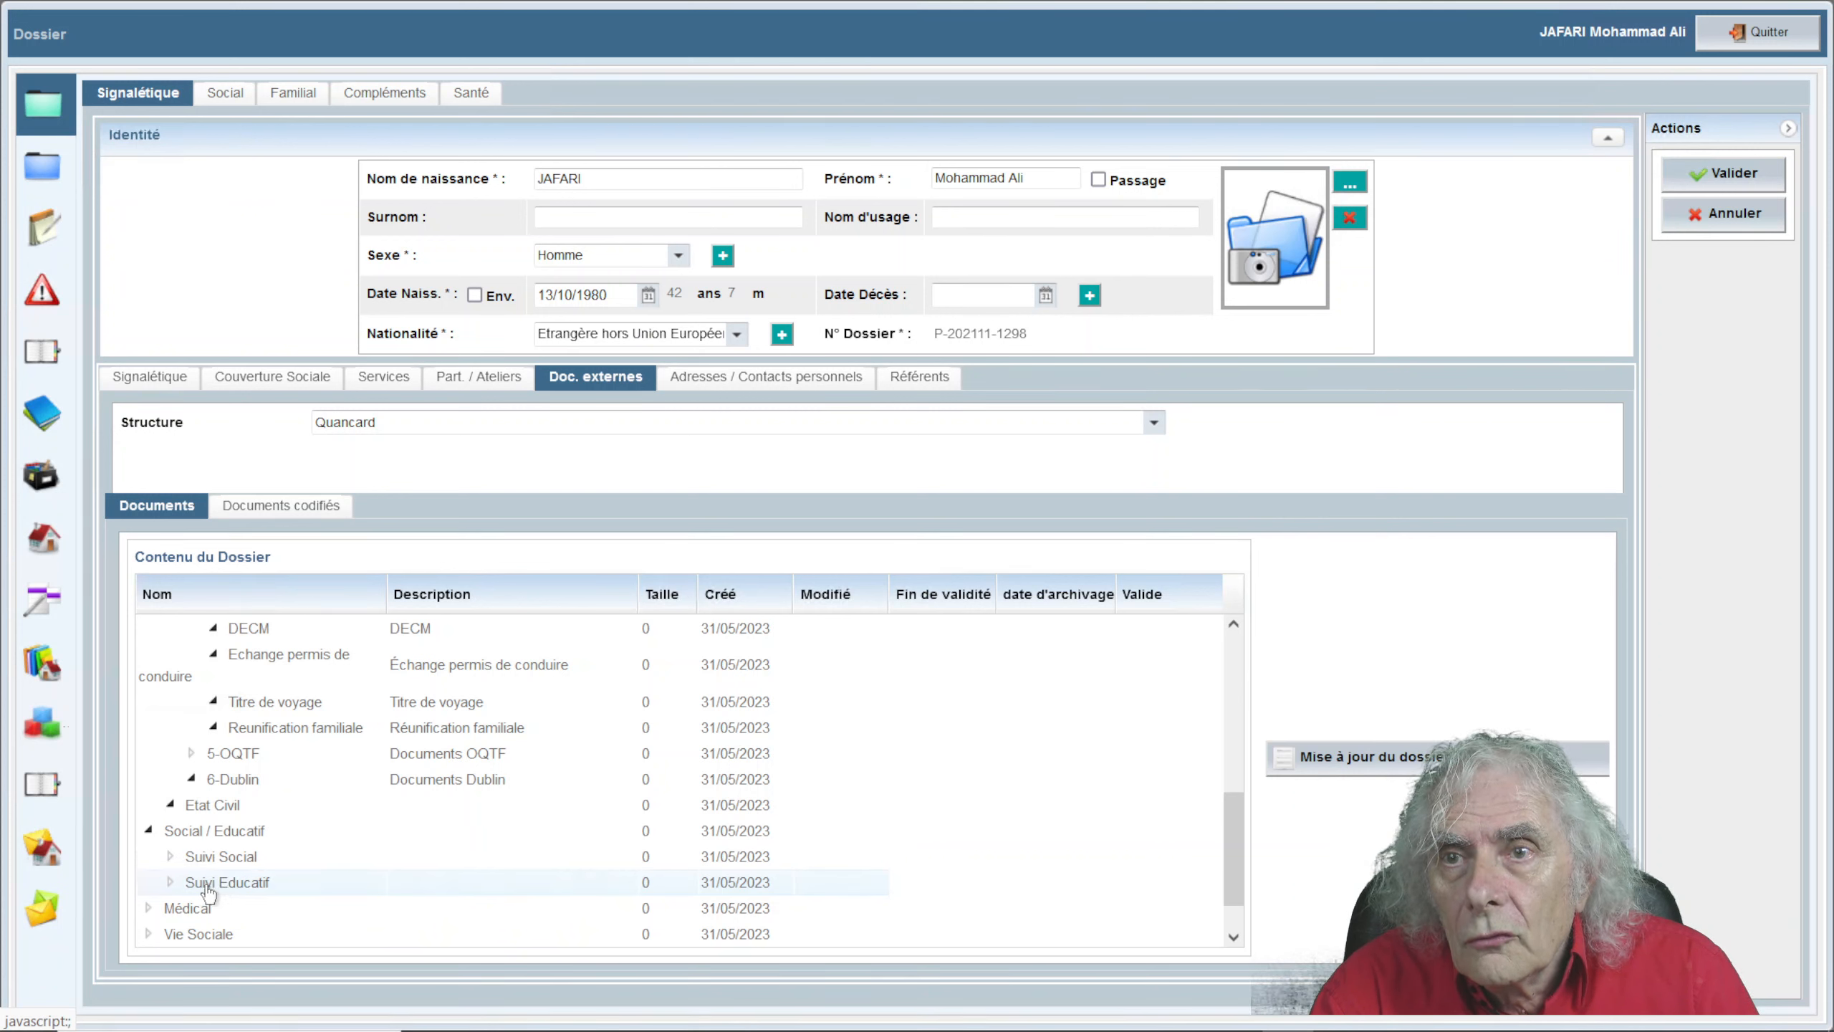
Expand the Médical folder and its Psychologue subfolder to examine the medical subfolders
scroll(204, 893, "down", 1)
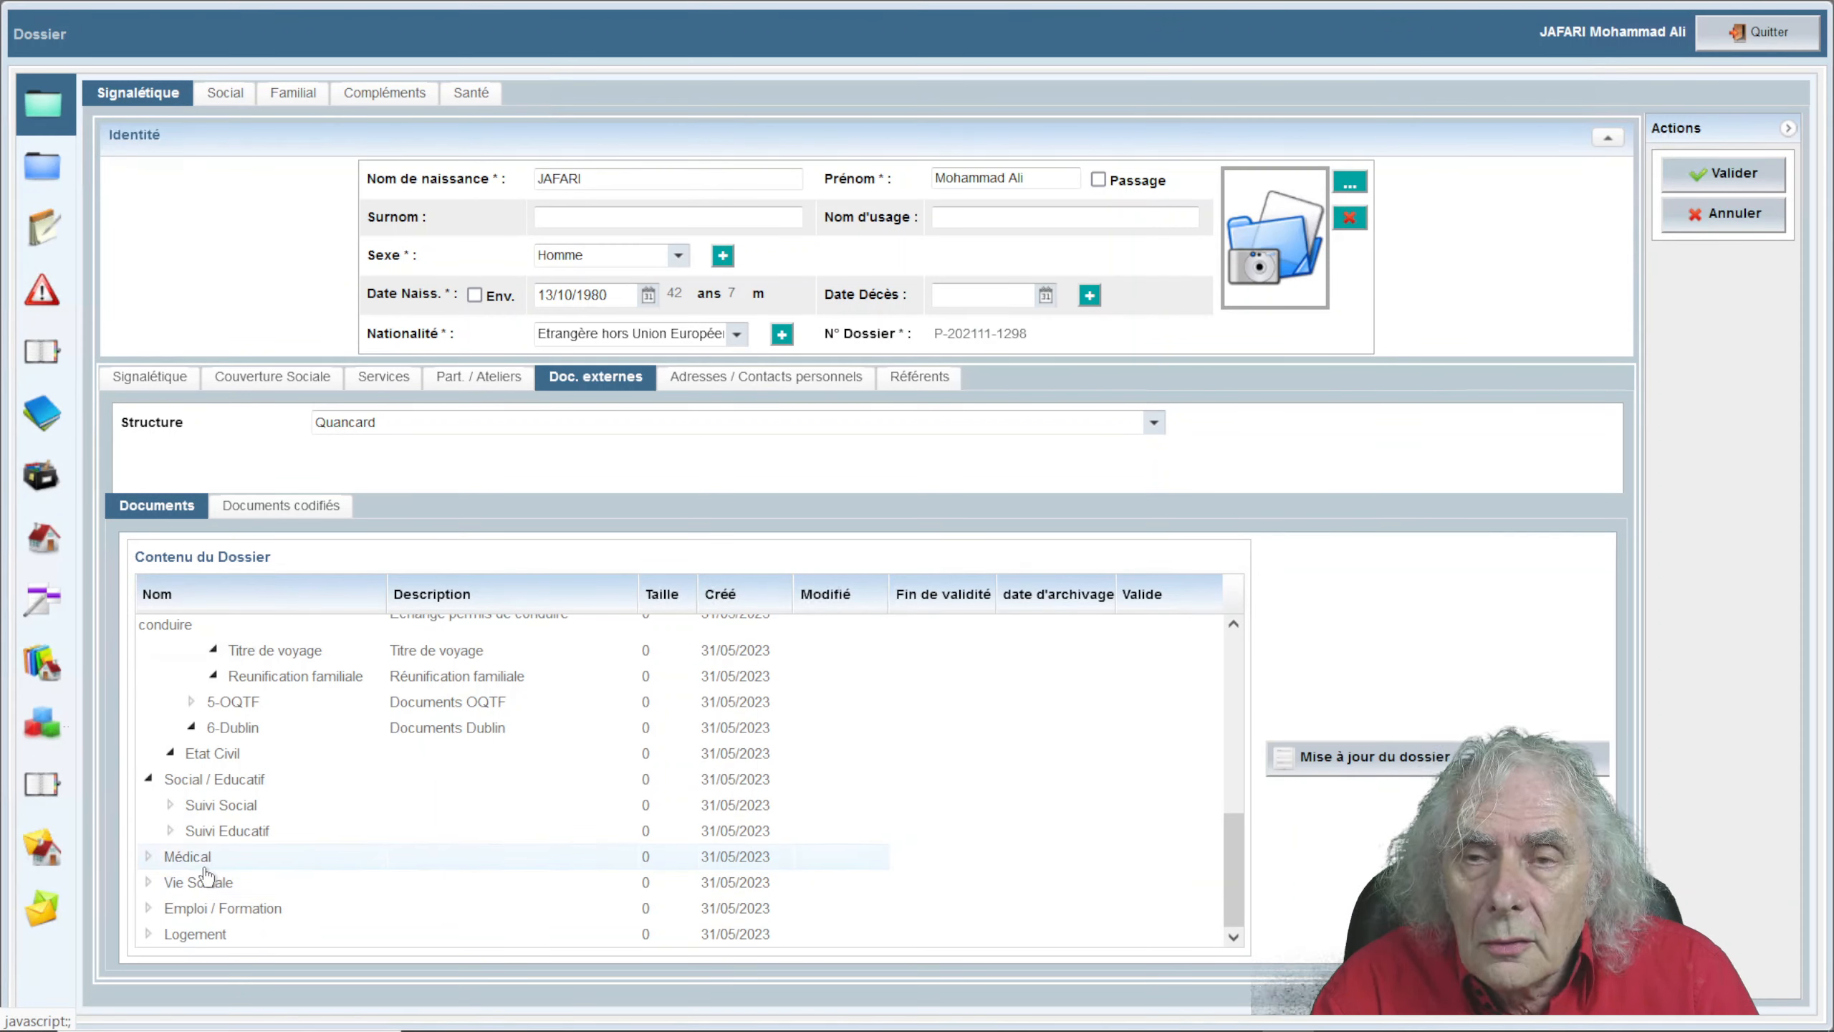
left_click(150, 857)
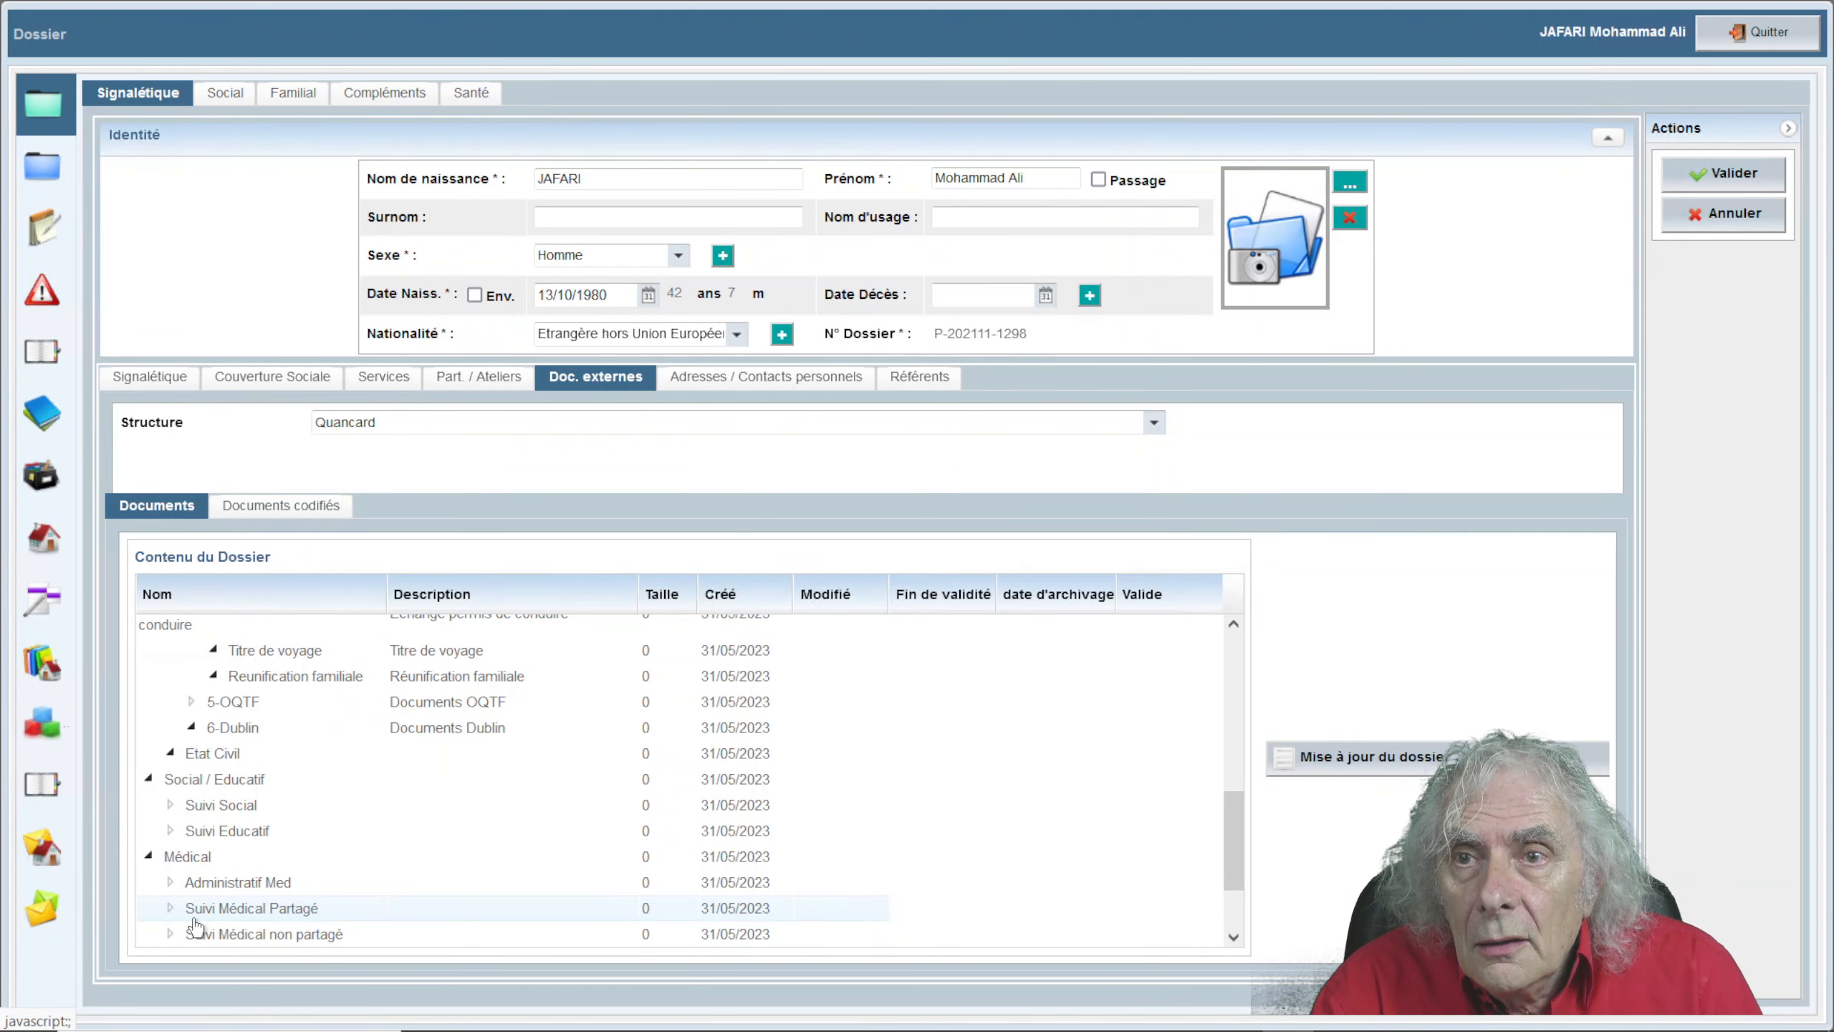
scroll(217, 928, "down", 3)
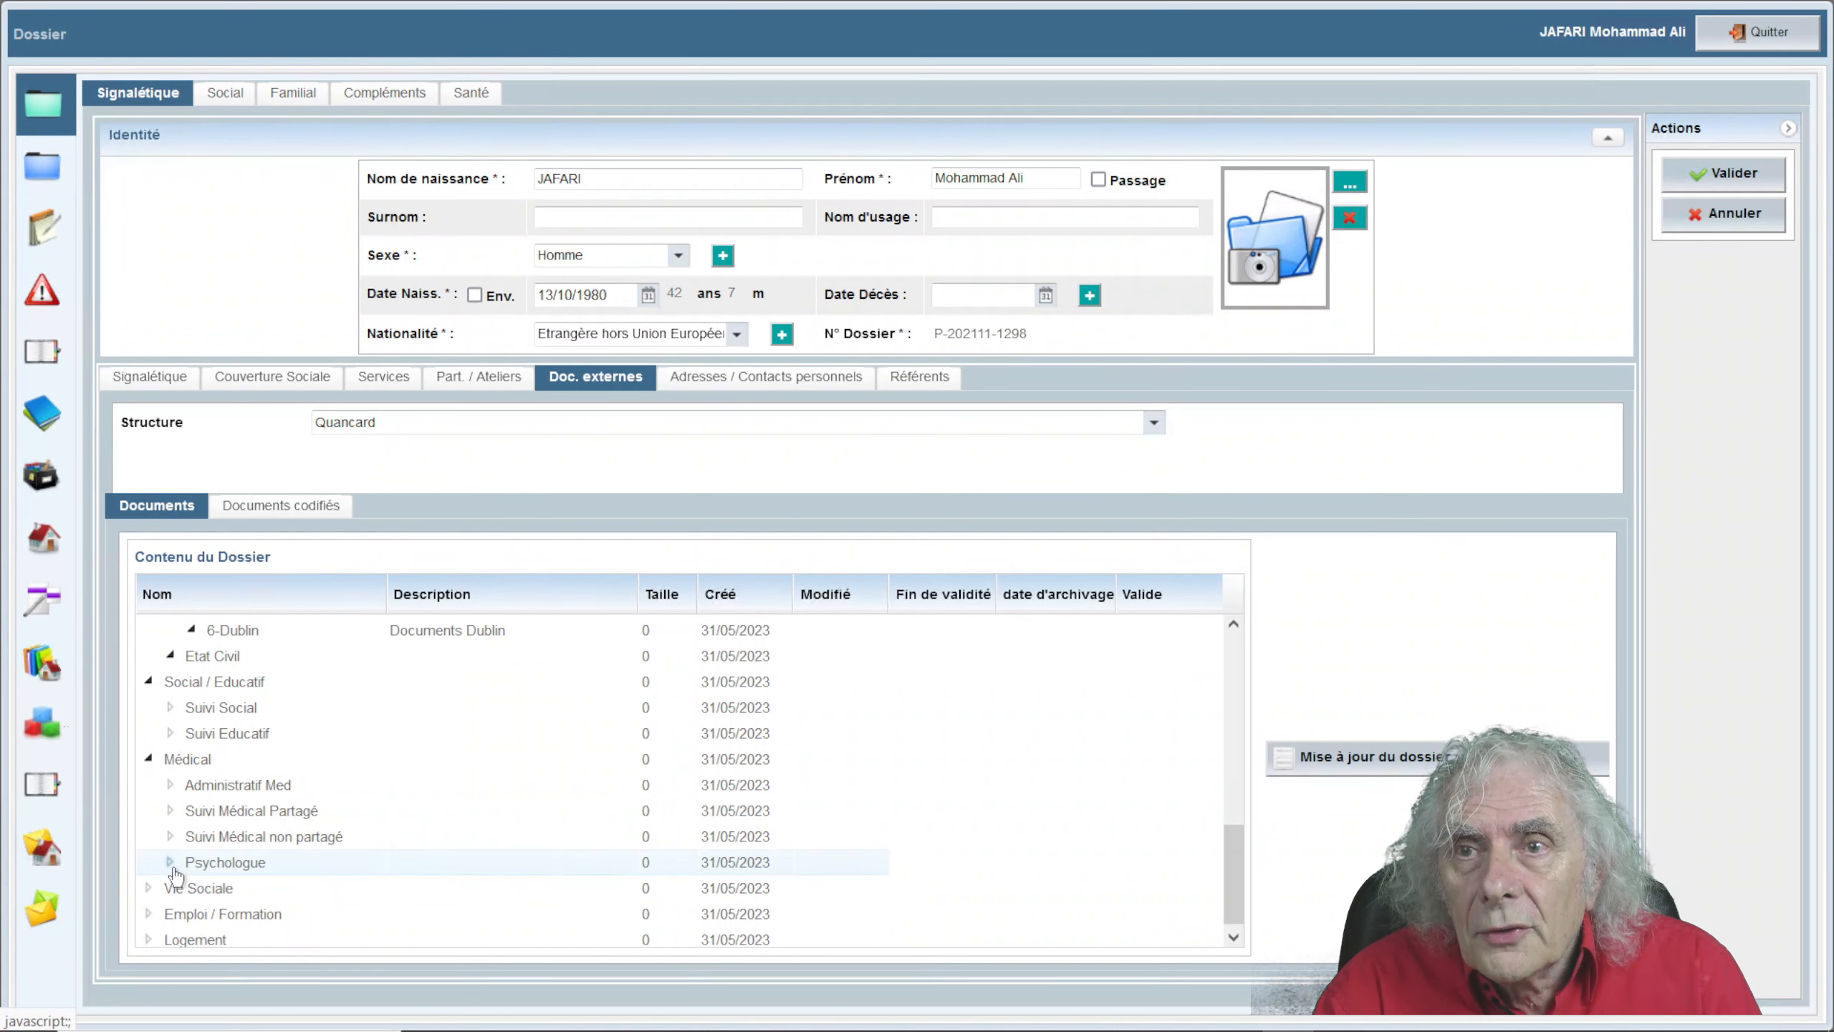
left_click(171, 863)
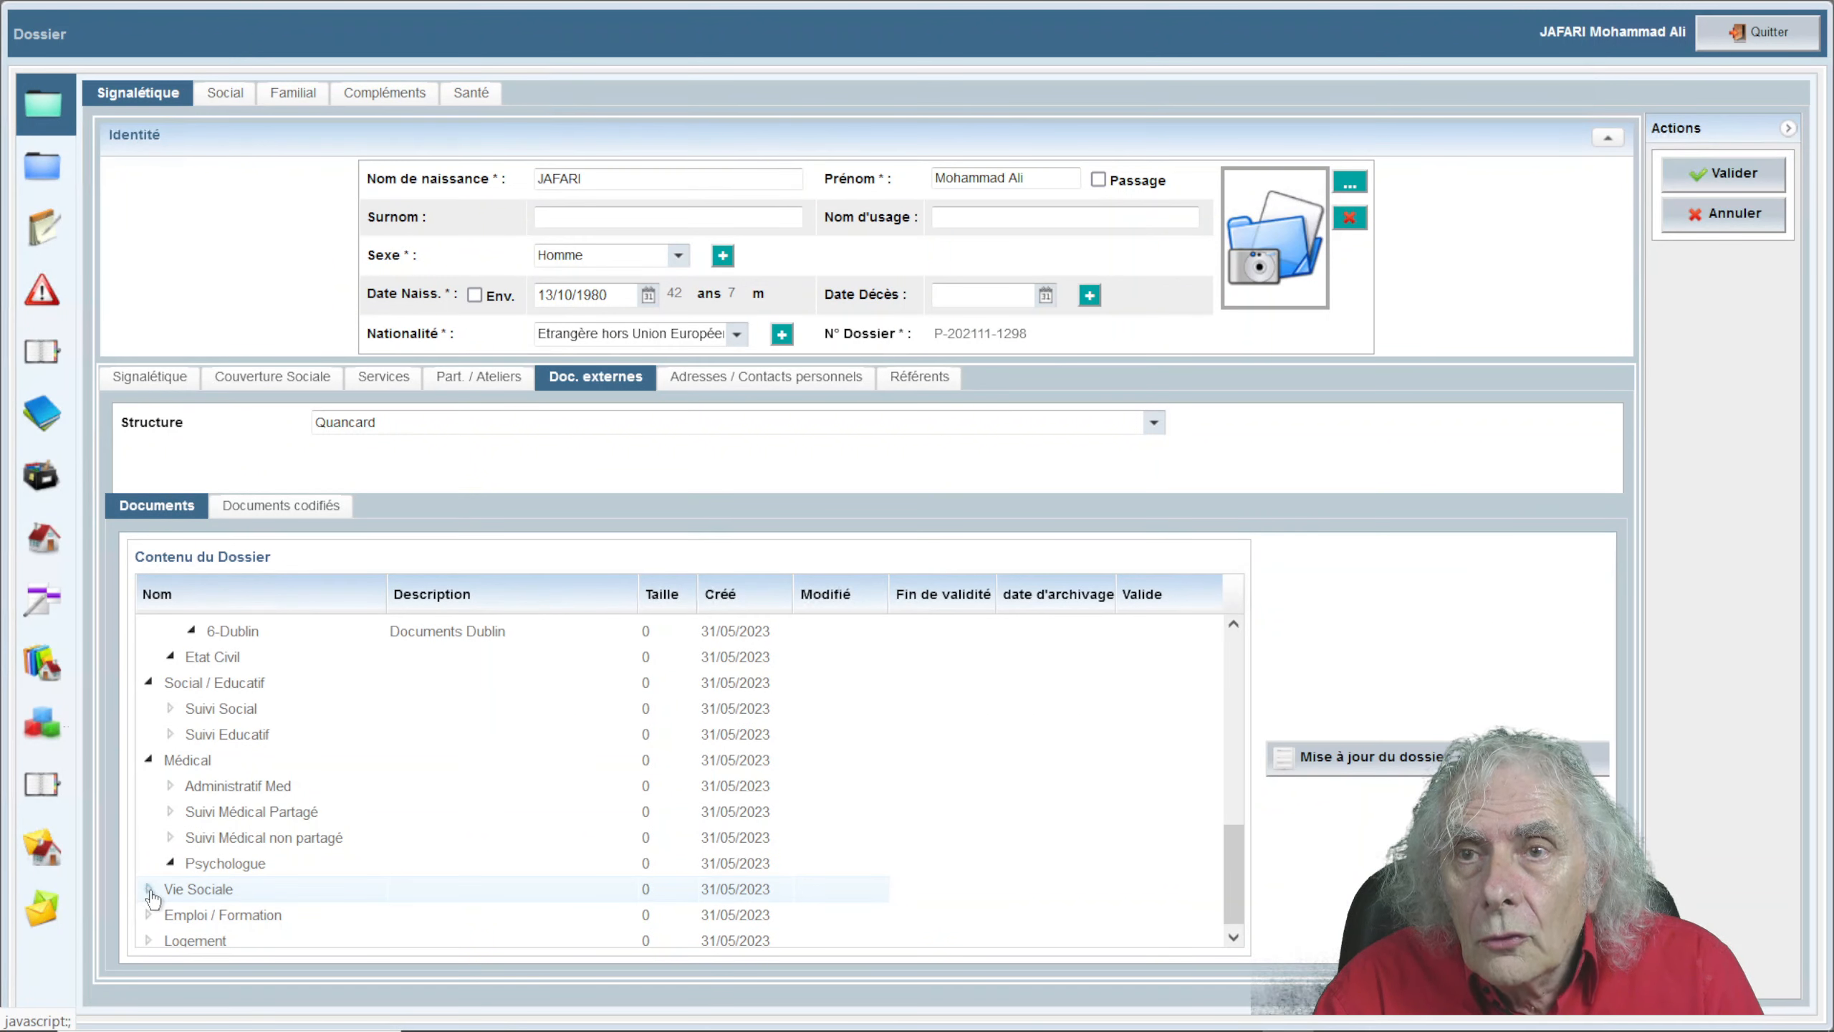
Expand the Vie Sociale, Emploi / Formation and Logement folders to examine their subfolders
left_click(150, 890)
scroll(210, 936, "down", 1)
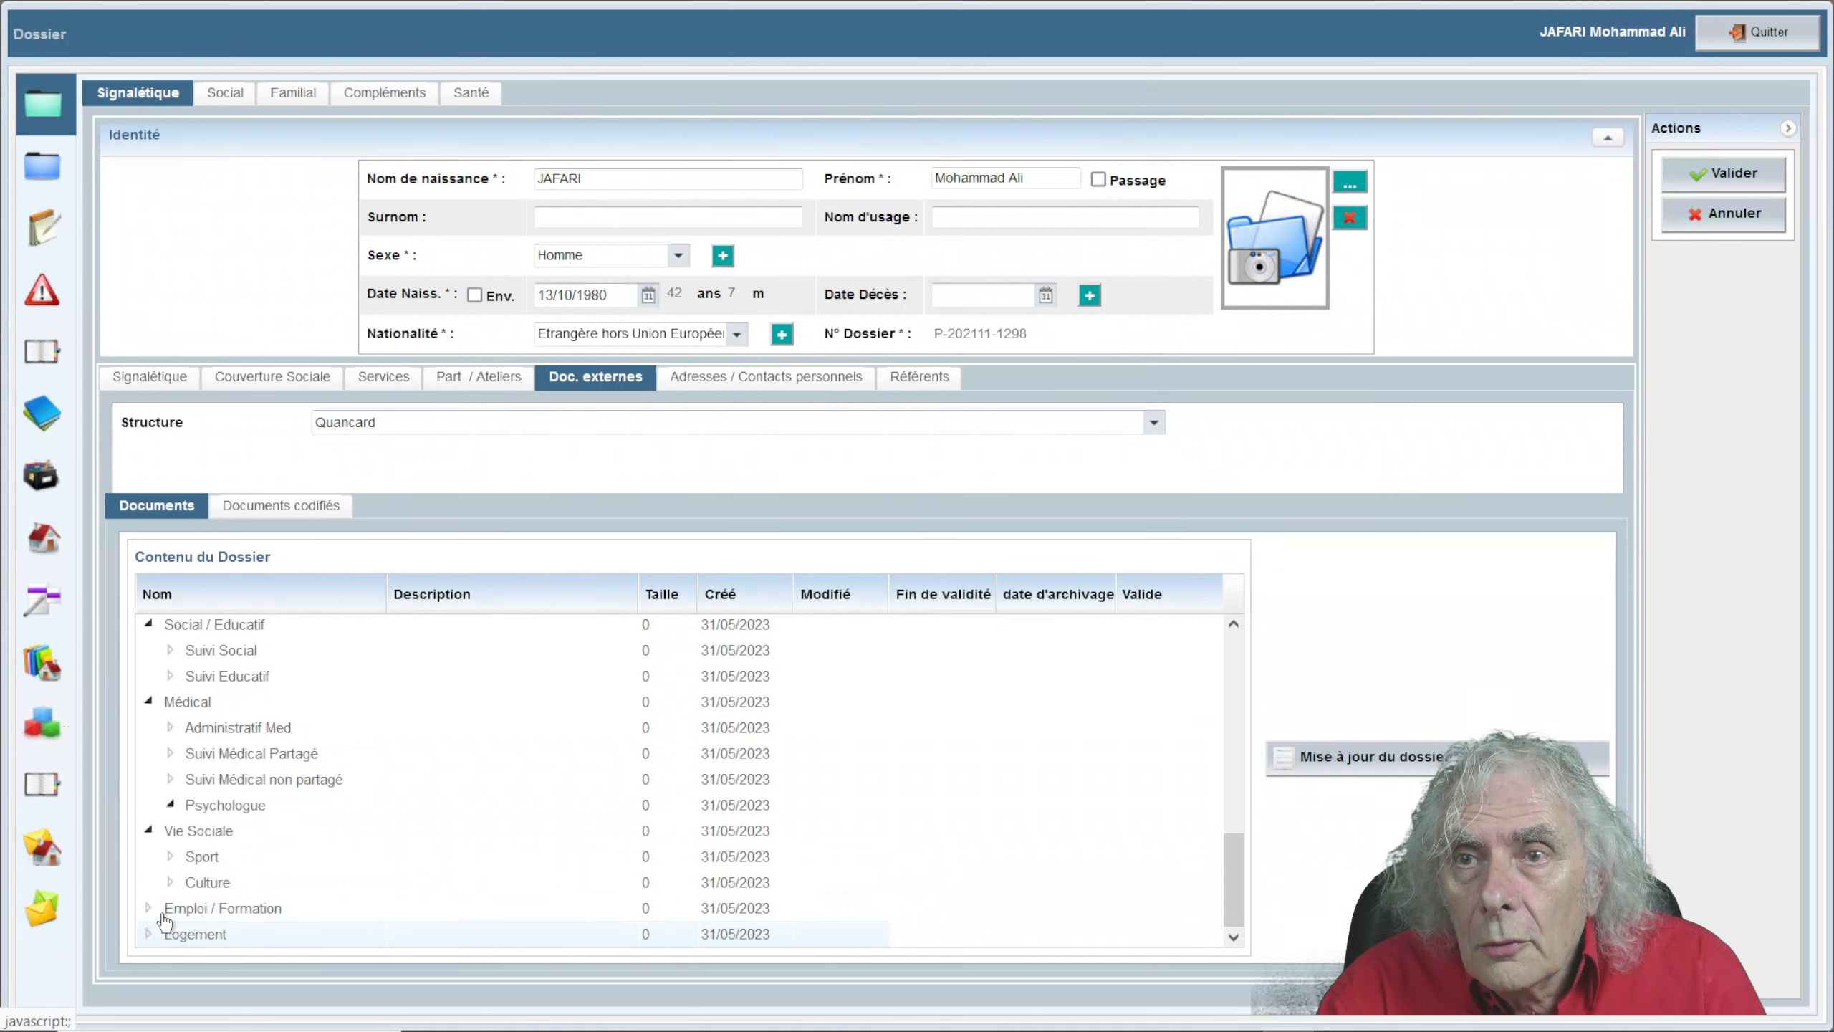
left_click(150, 909)
scroll(354, 896, "down", 2)
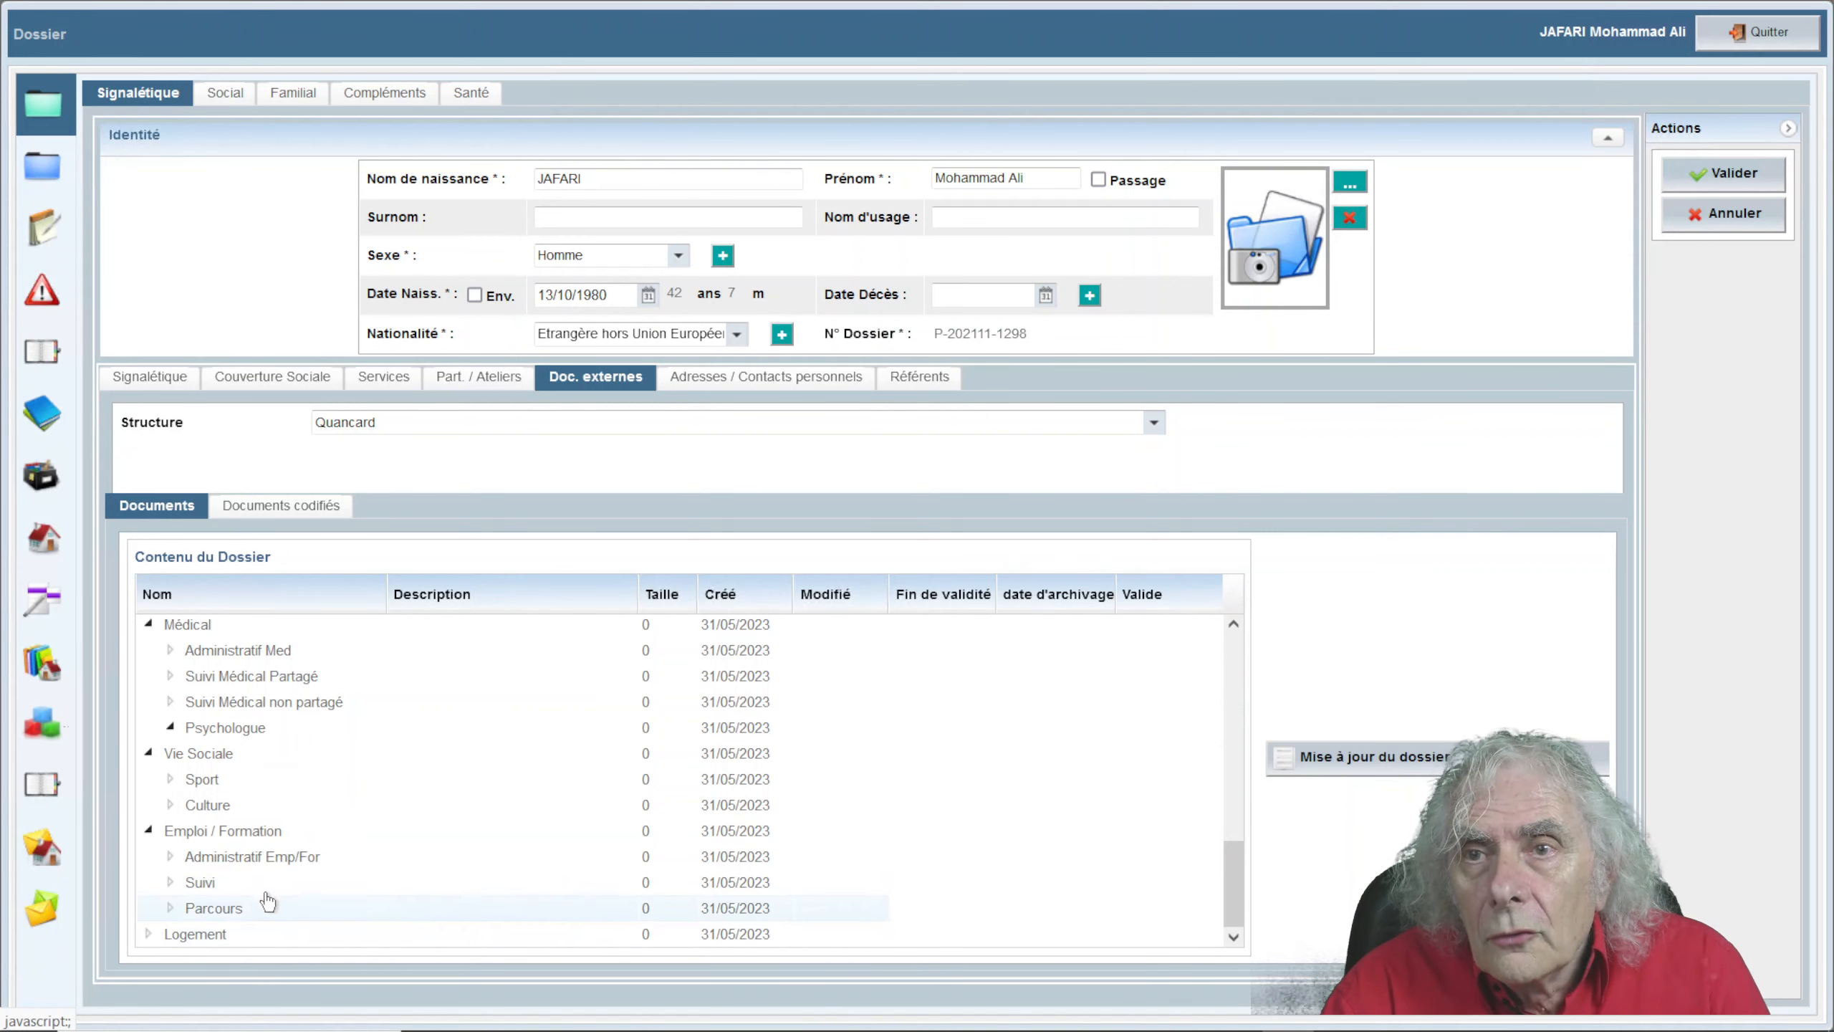
left_click(149, 935)
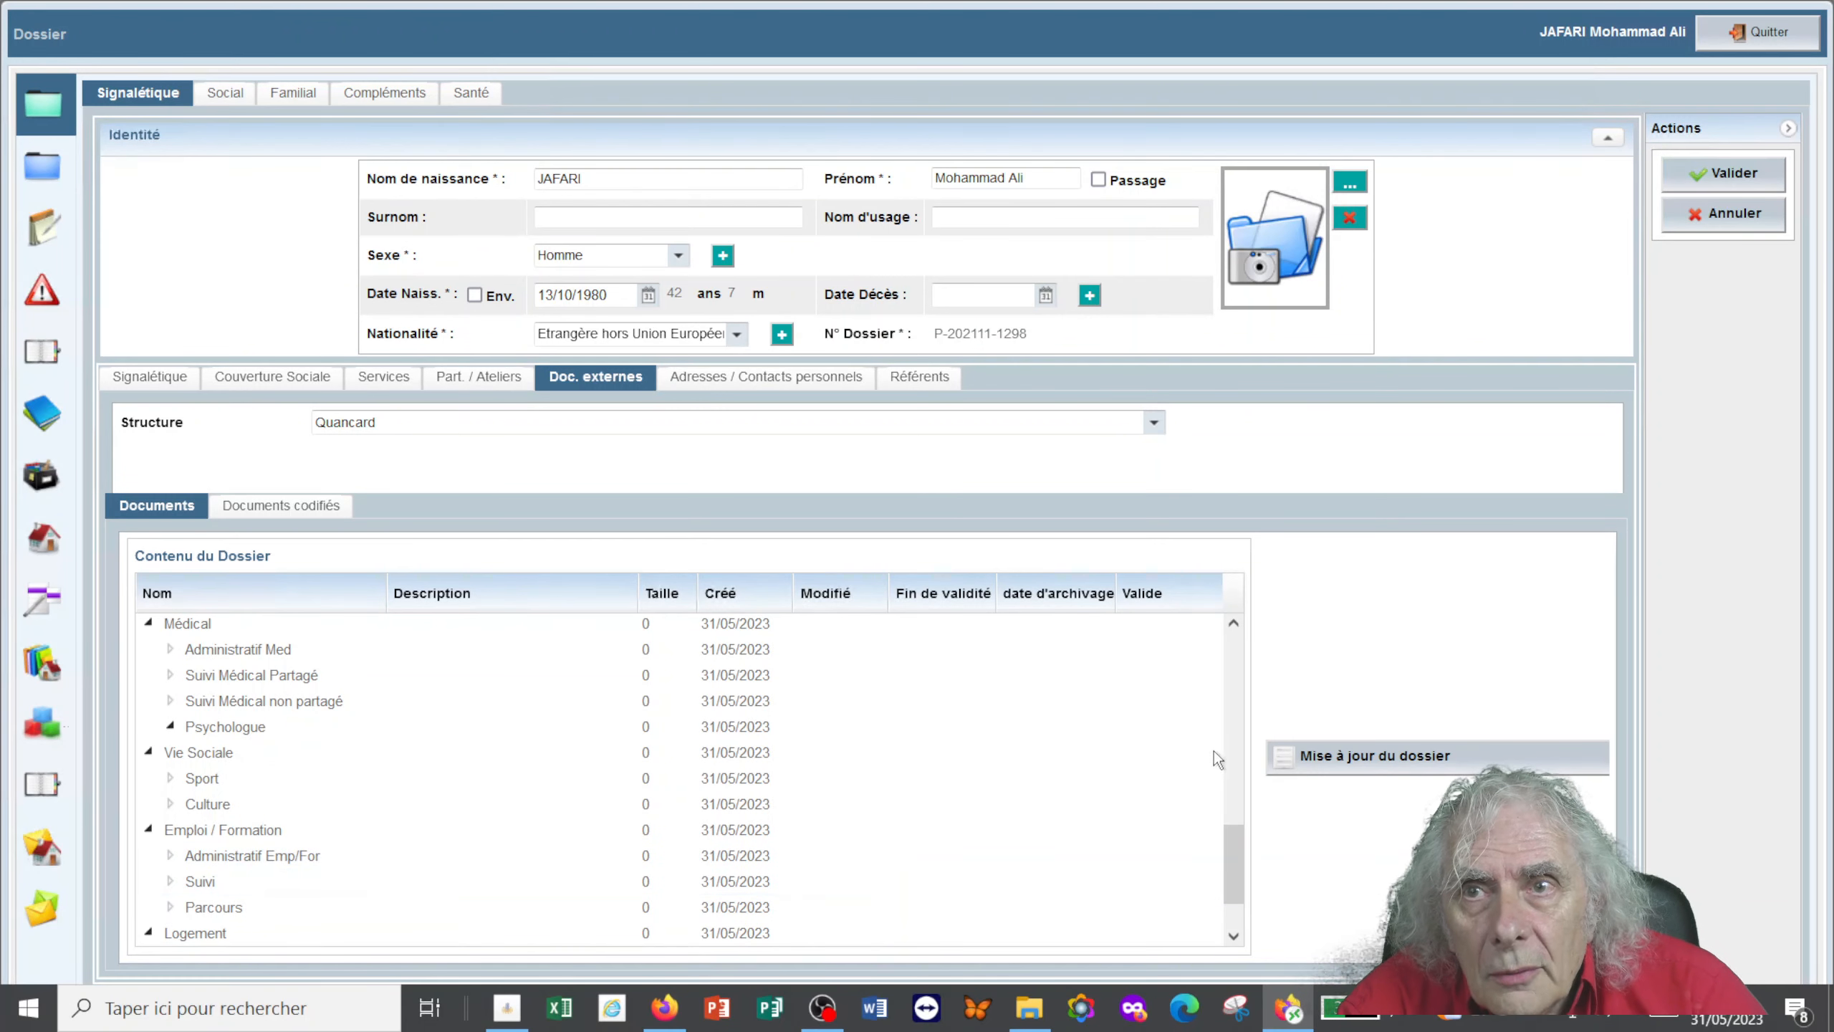
Select the Administratif folder and open the form for creating a new document in it
scroll(262, 803, "up", 10)
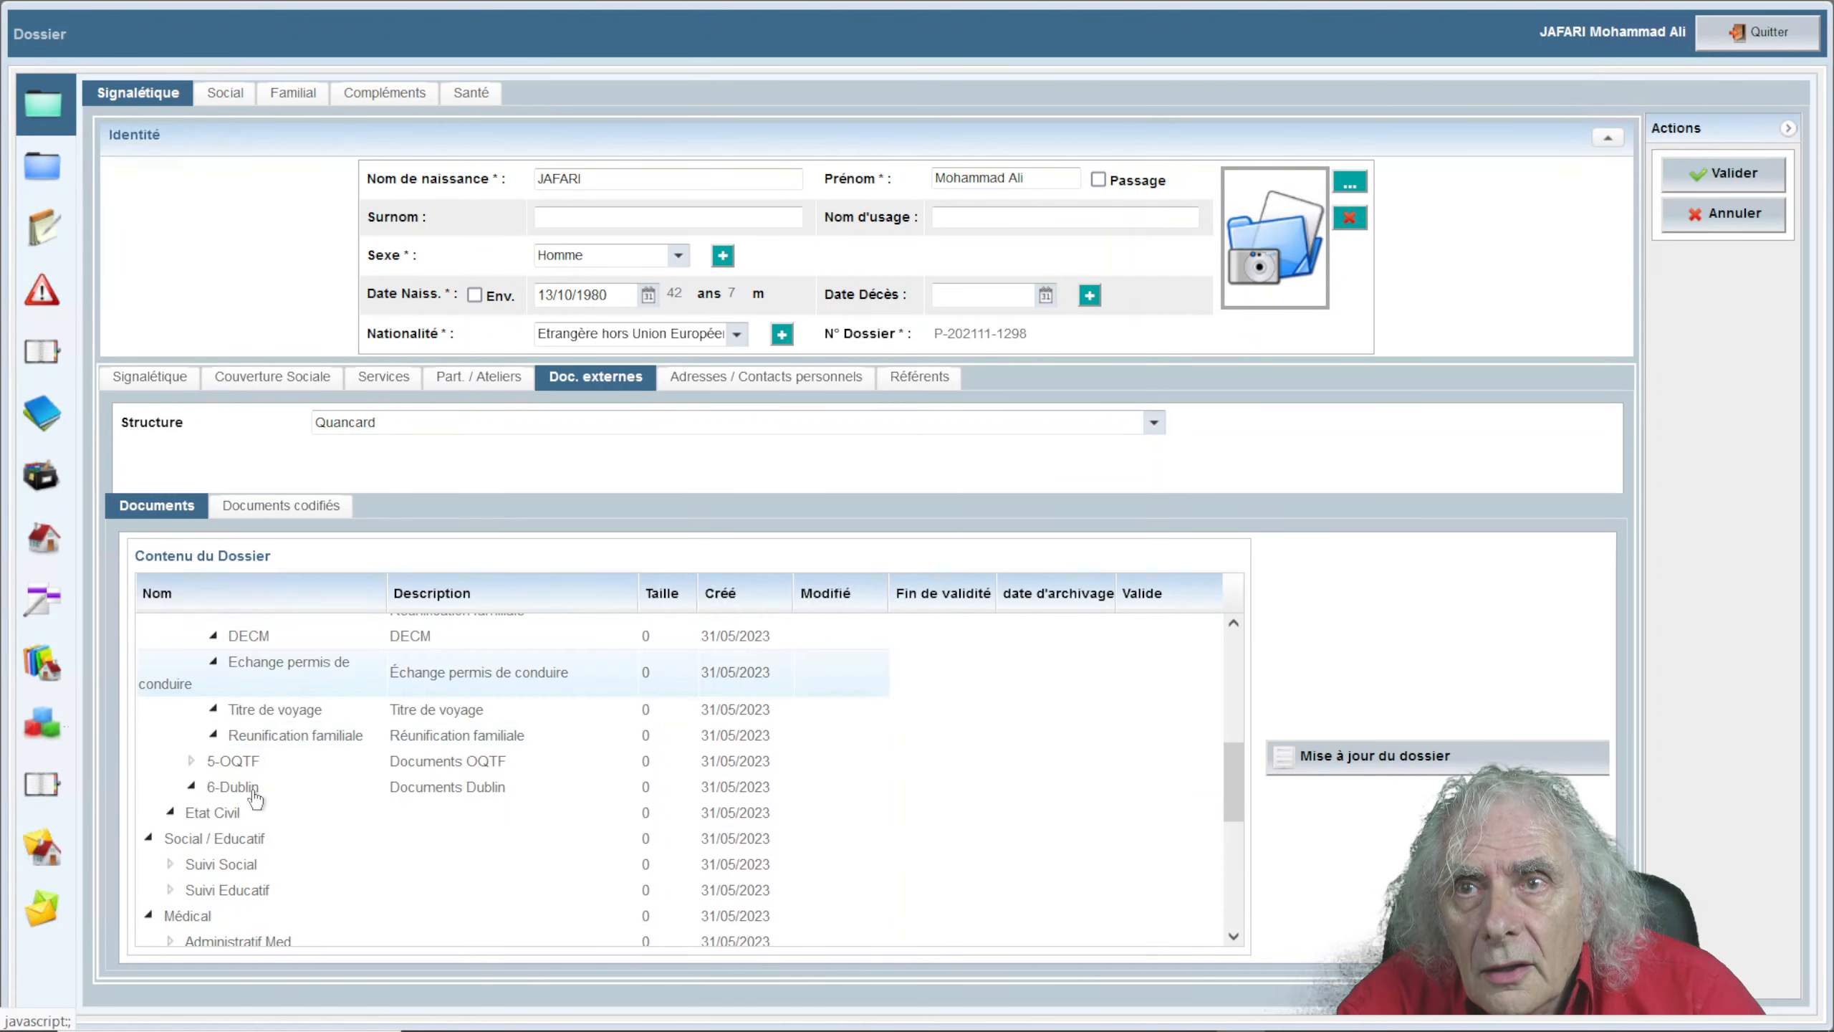
scroll(242, 831, "up", 2)
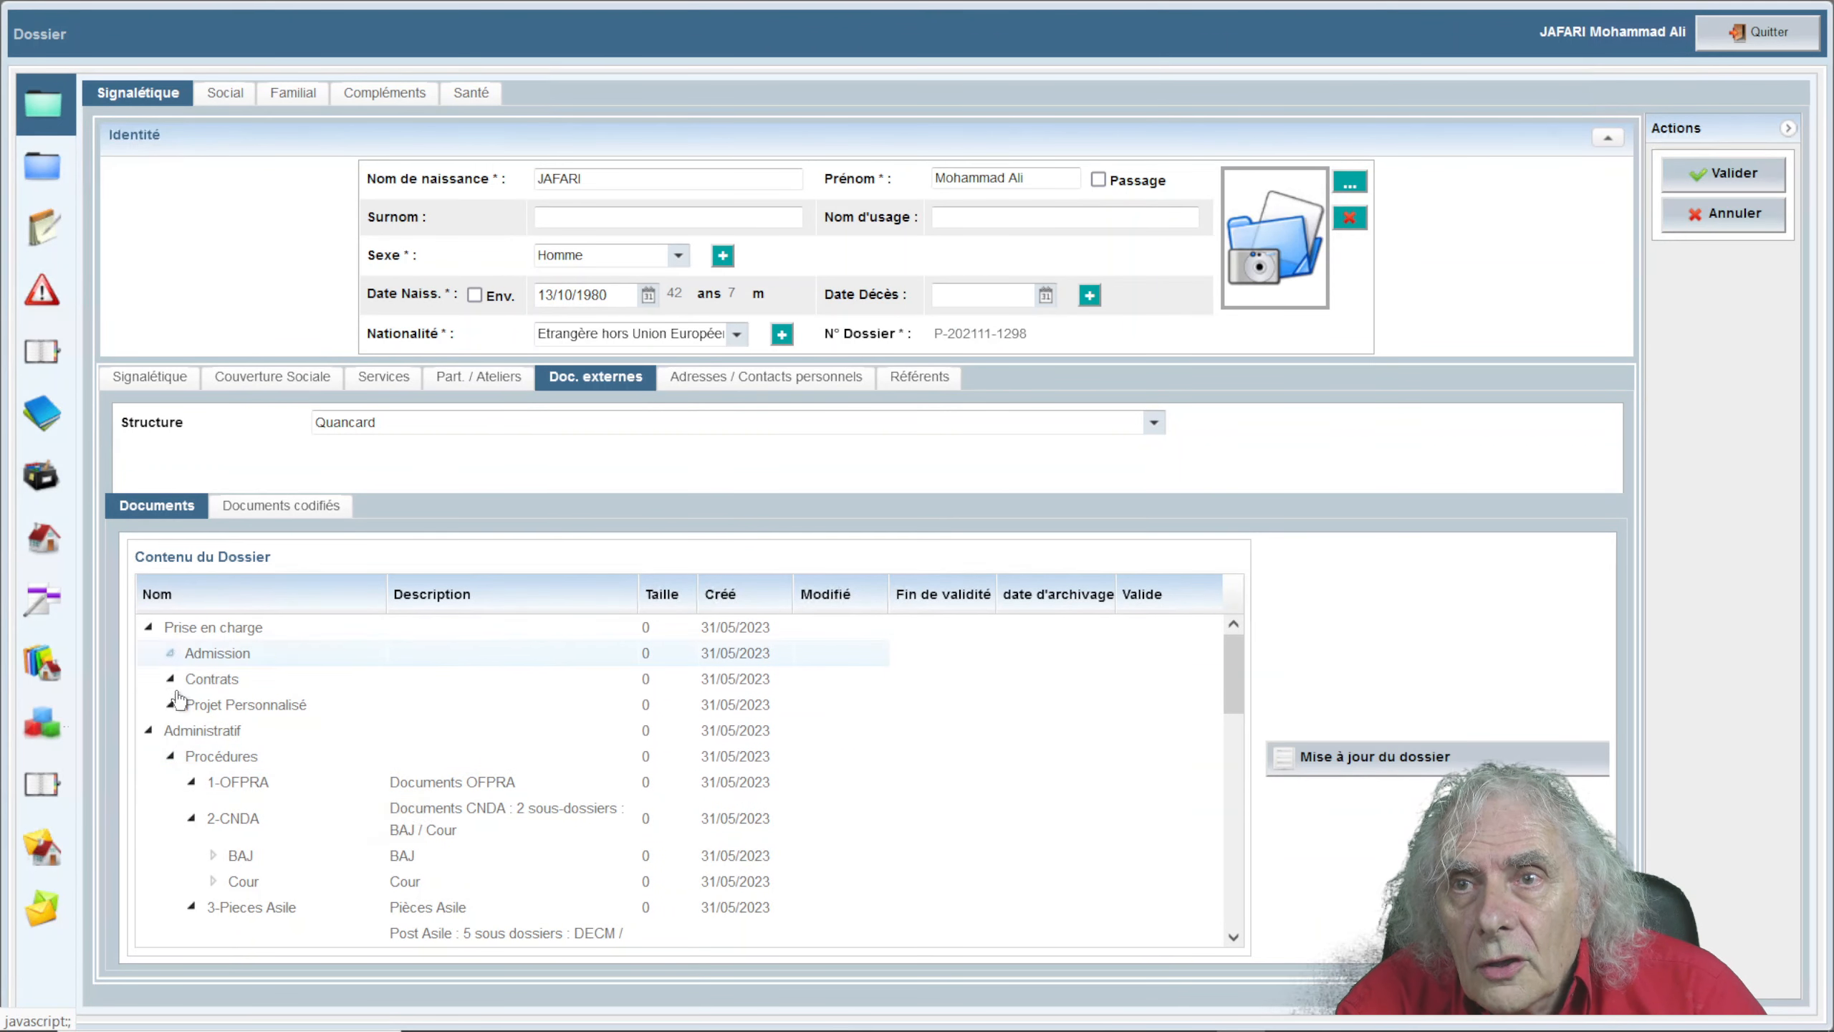
left_click(197, 732)
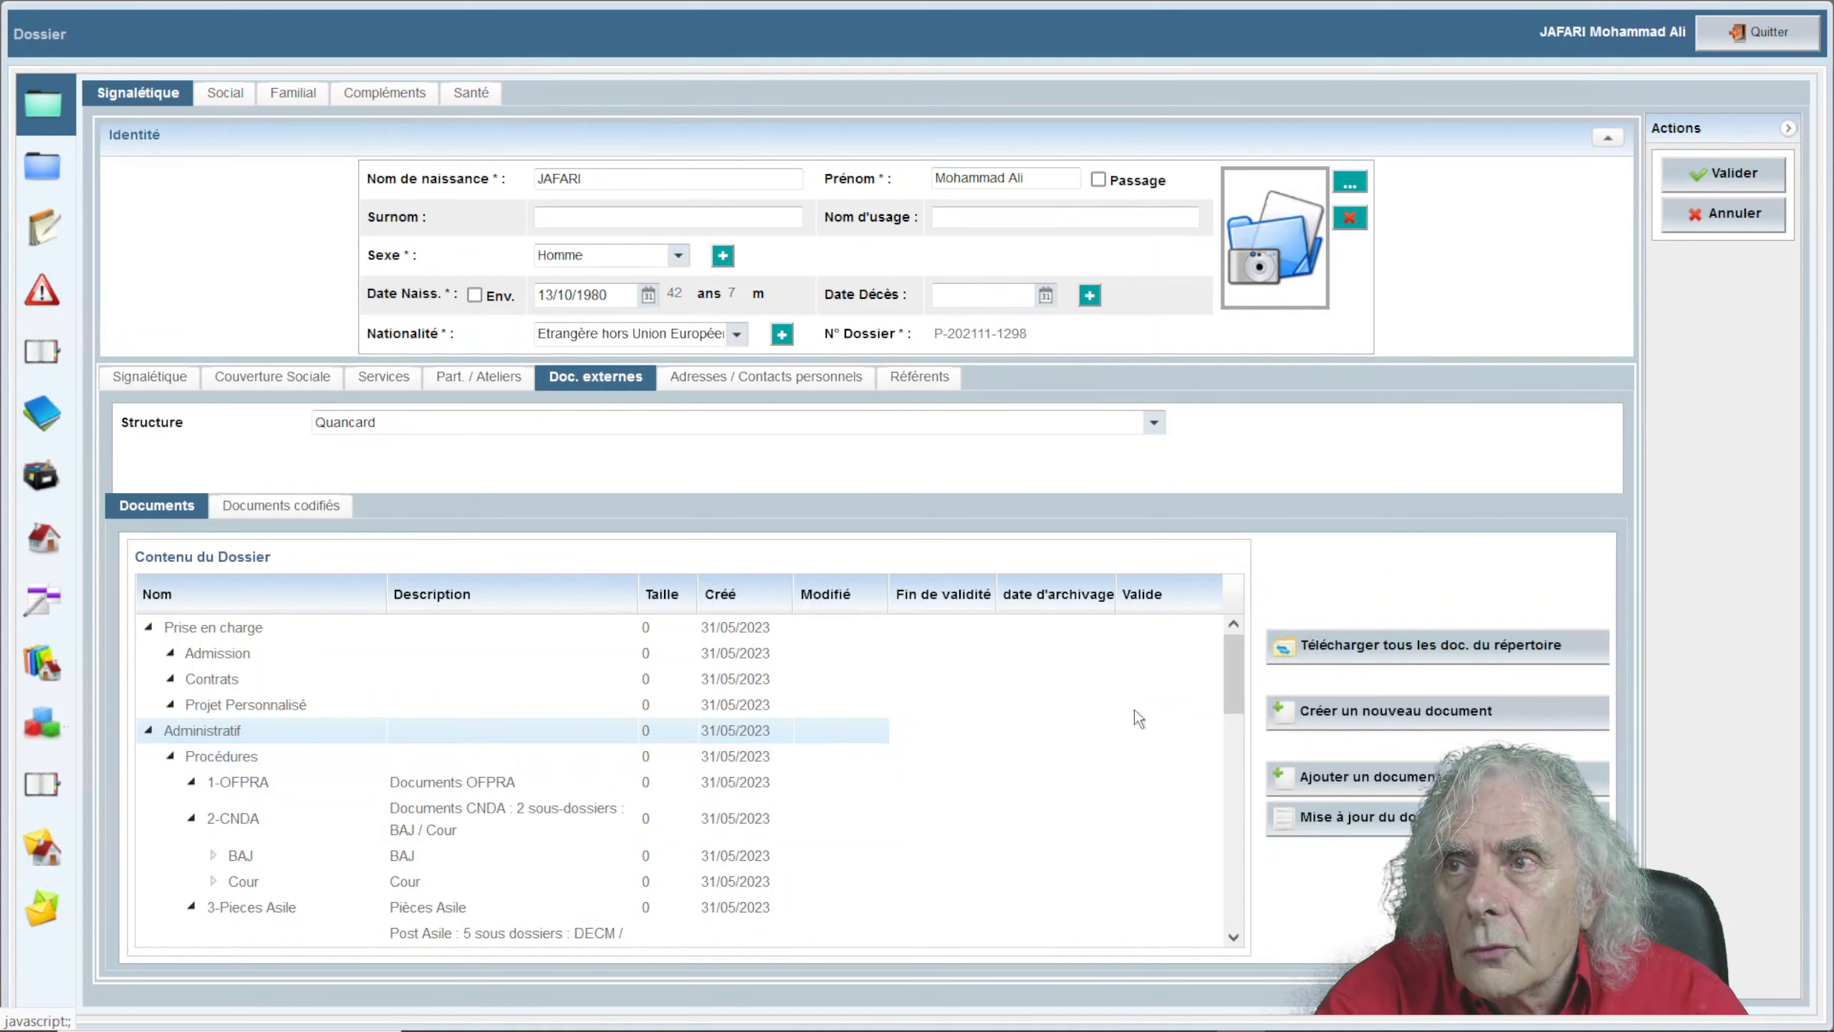
left_click(1341, 648)
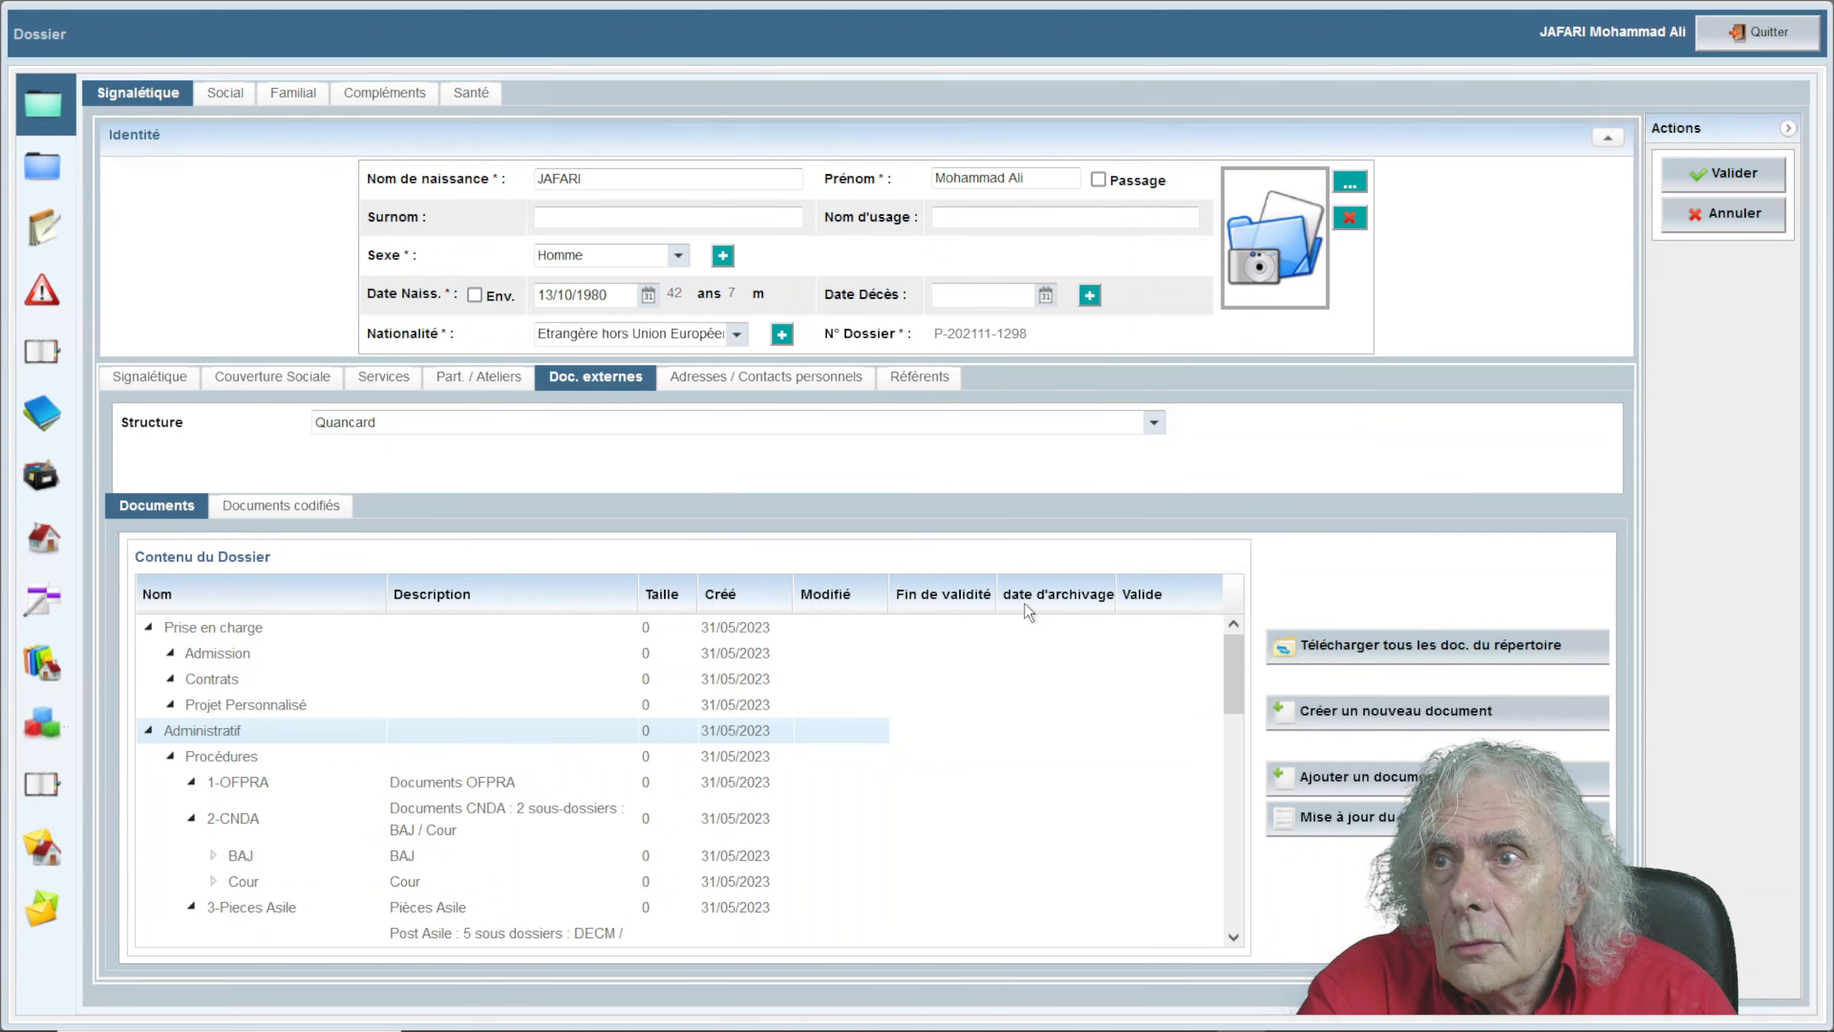
left_click(1318, 713)
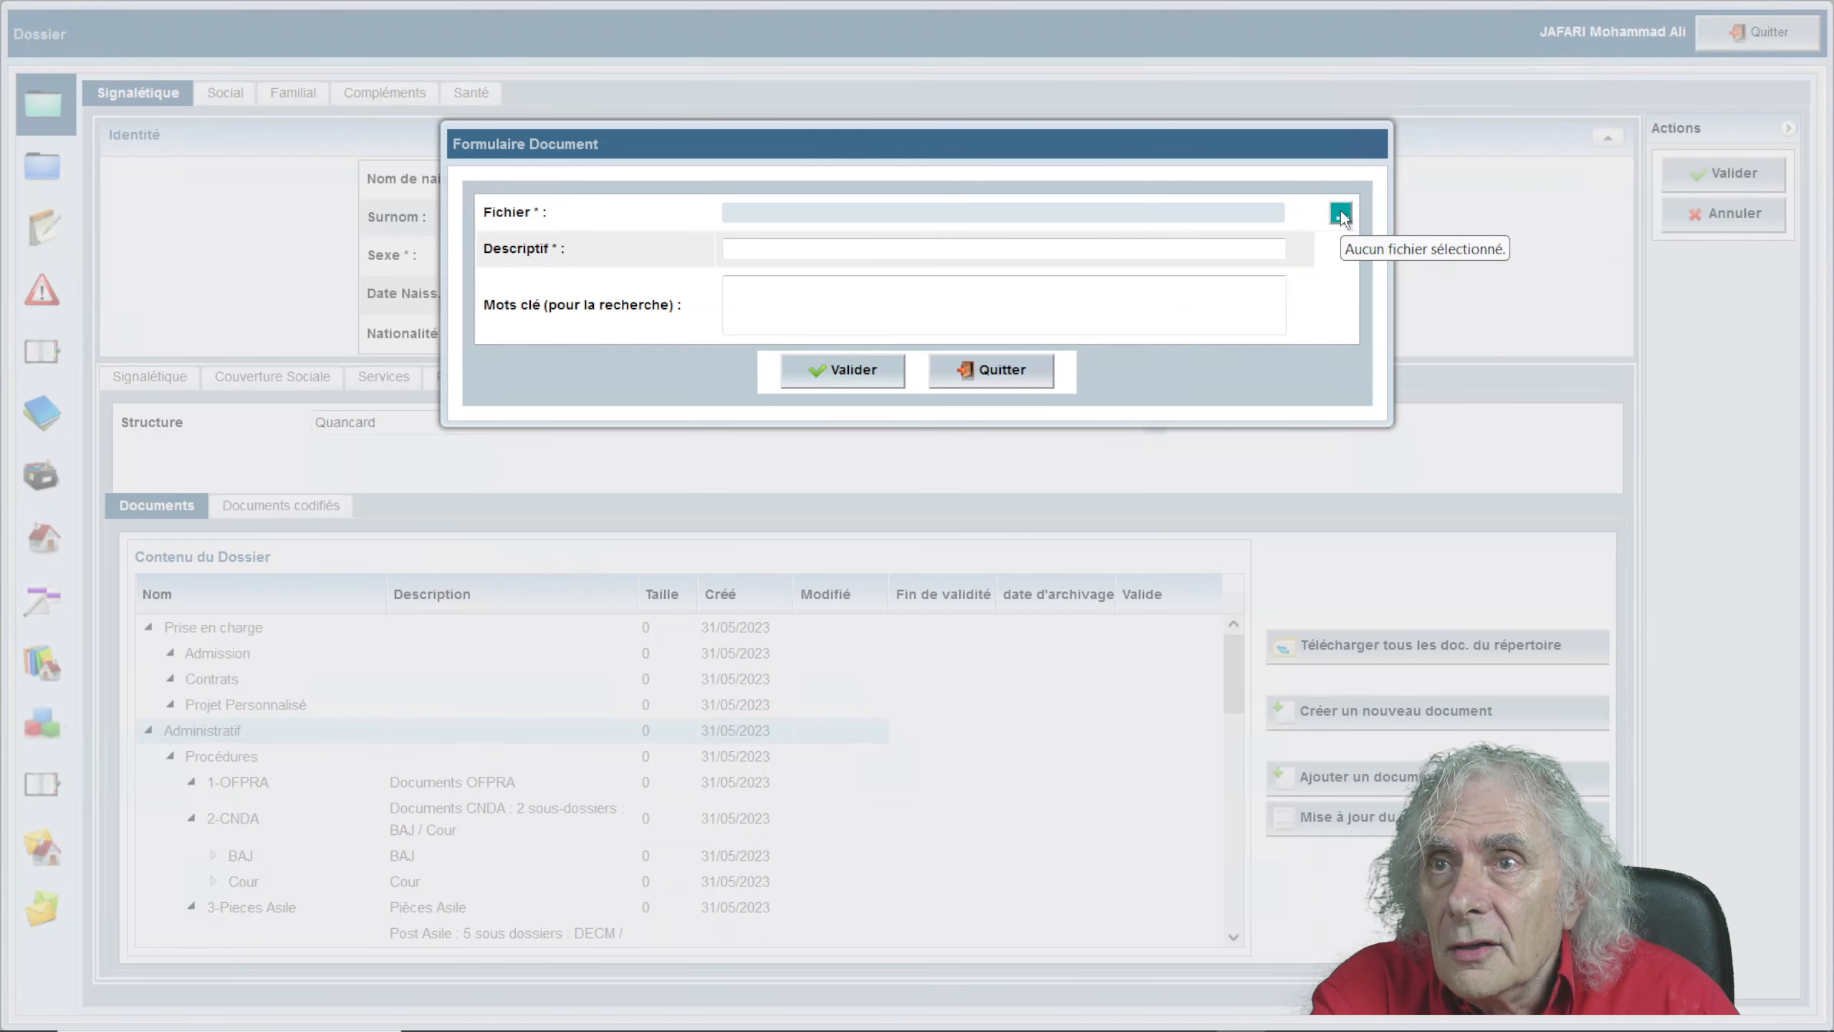
Choose 02-AGILES - FORMATION - MODULE M002 - ACCES A L'APPLICATION.pdf from the AgileS BD - FORMATION - SUPPORTS JPD folder as the document's file
left_click(1341, 213)
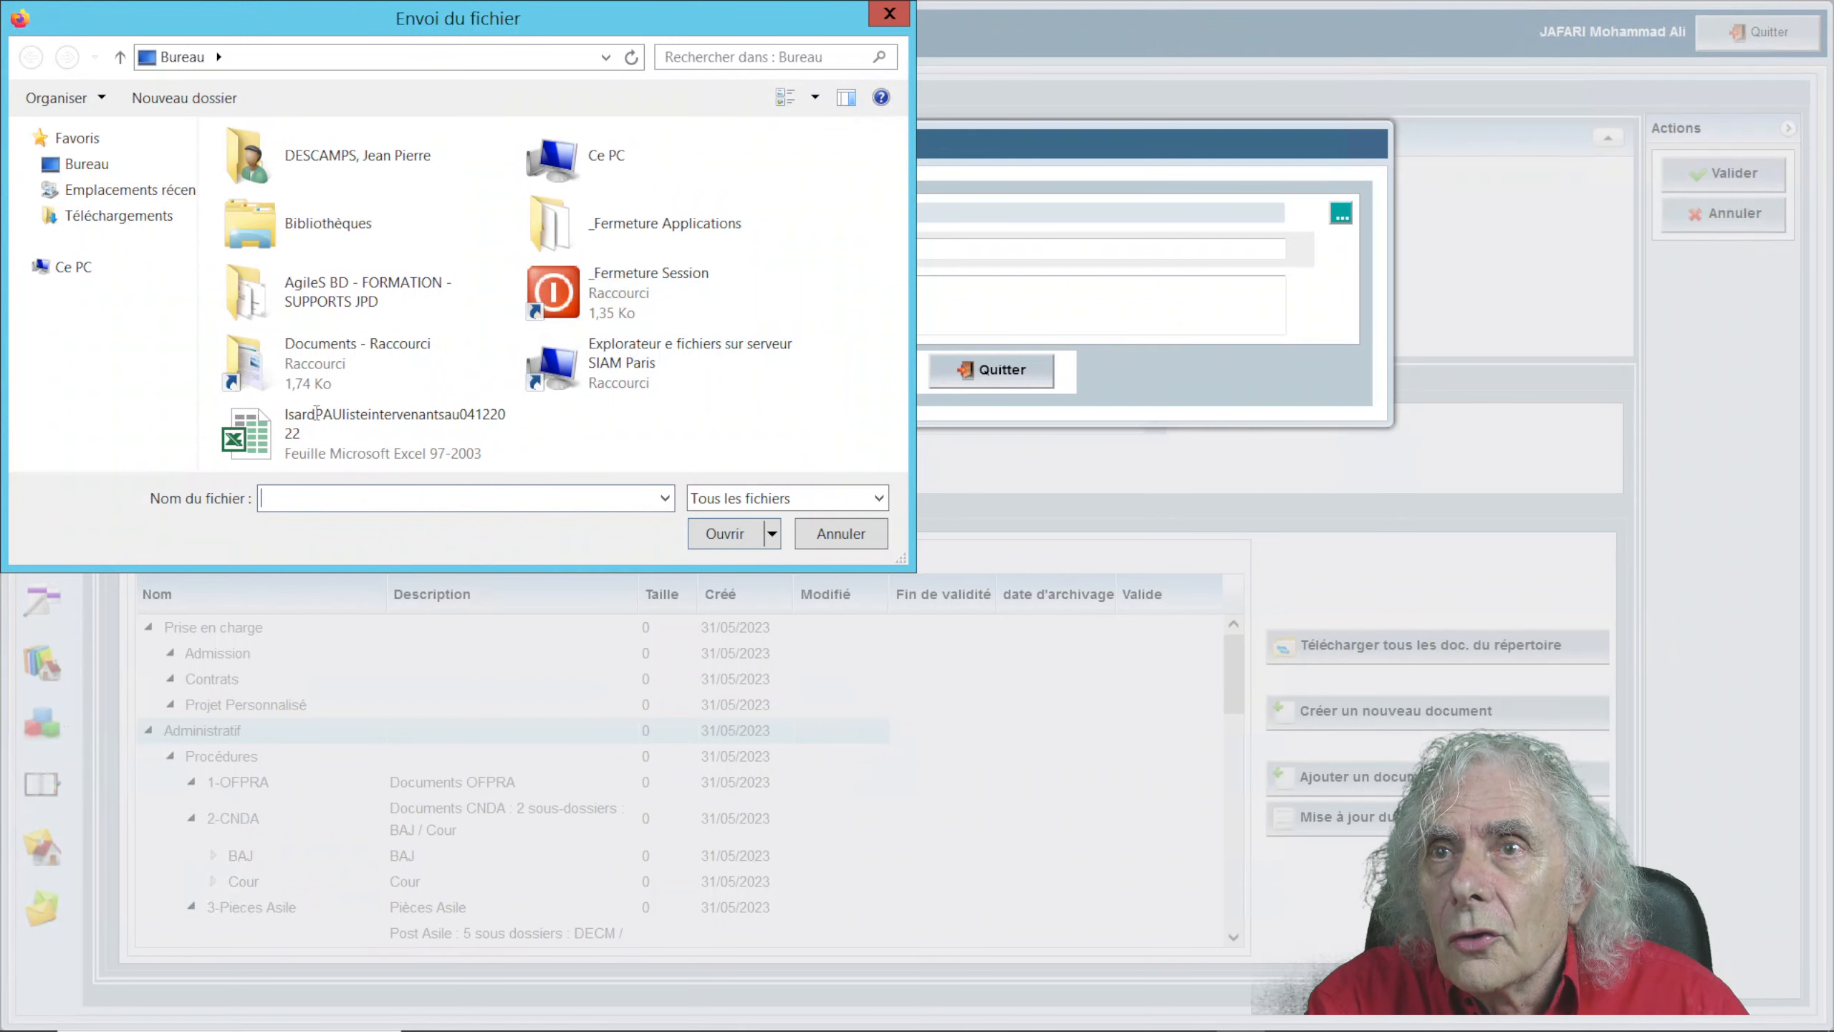
double_click(292, 295)
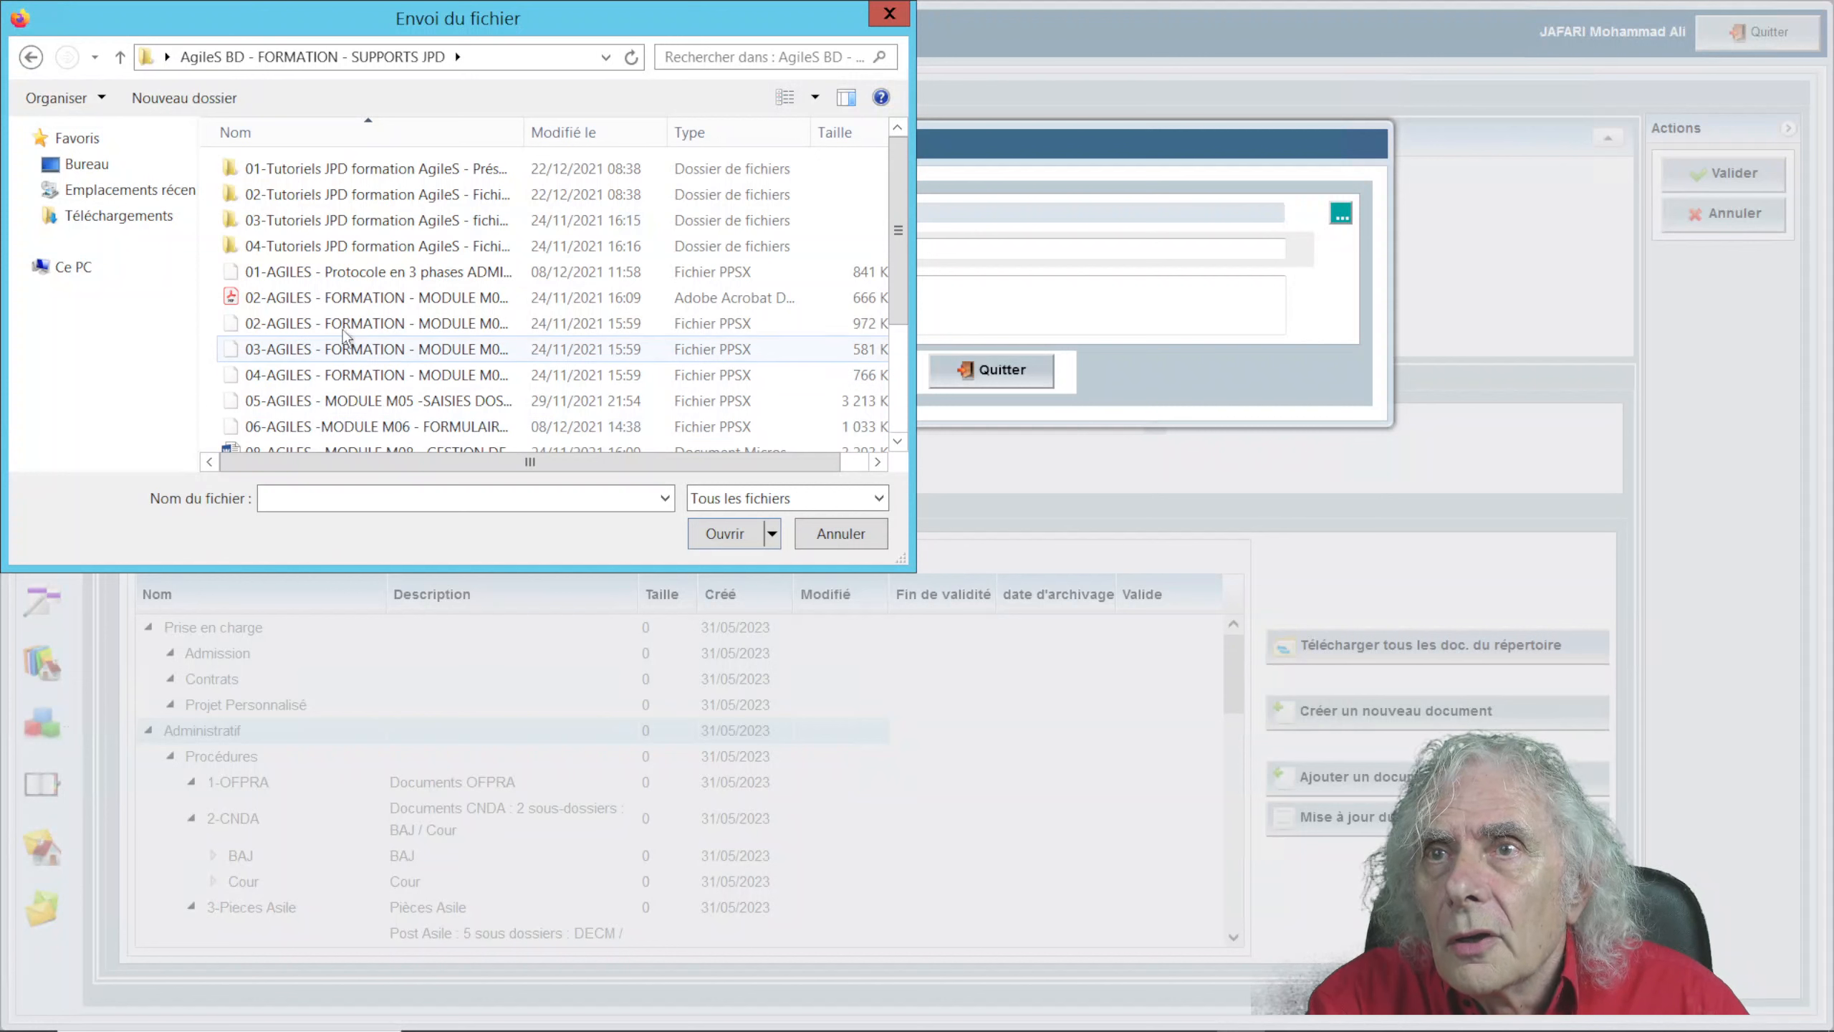
scroll(420, 372, "down", 1)
scroll(419, 372, "down", 1)
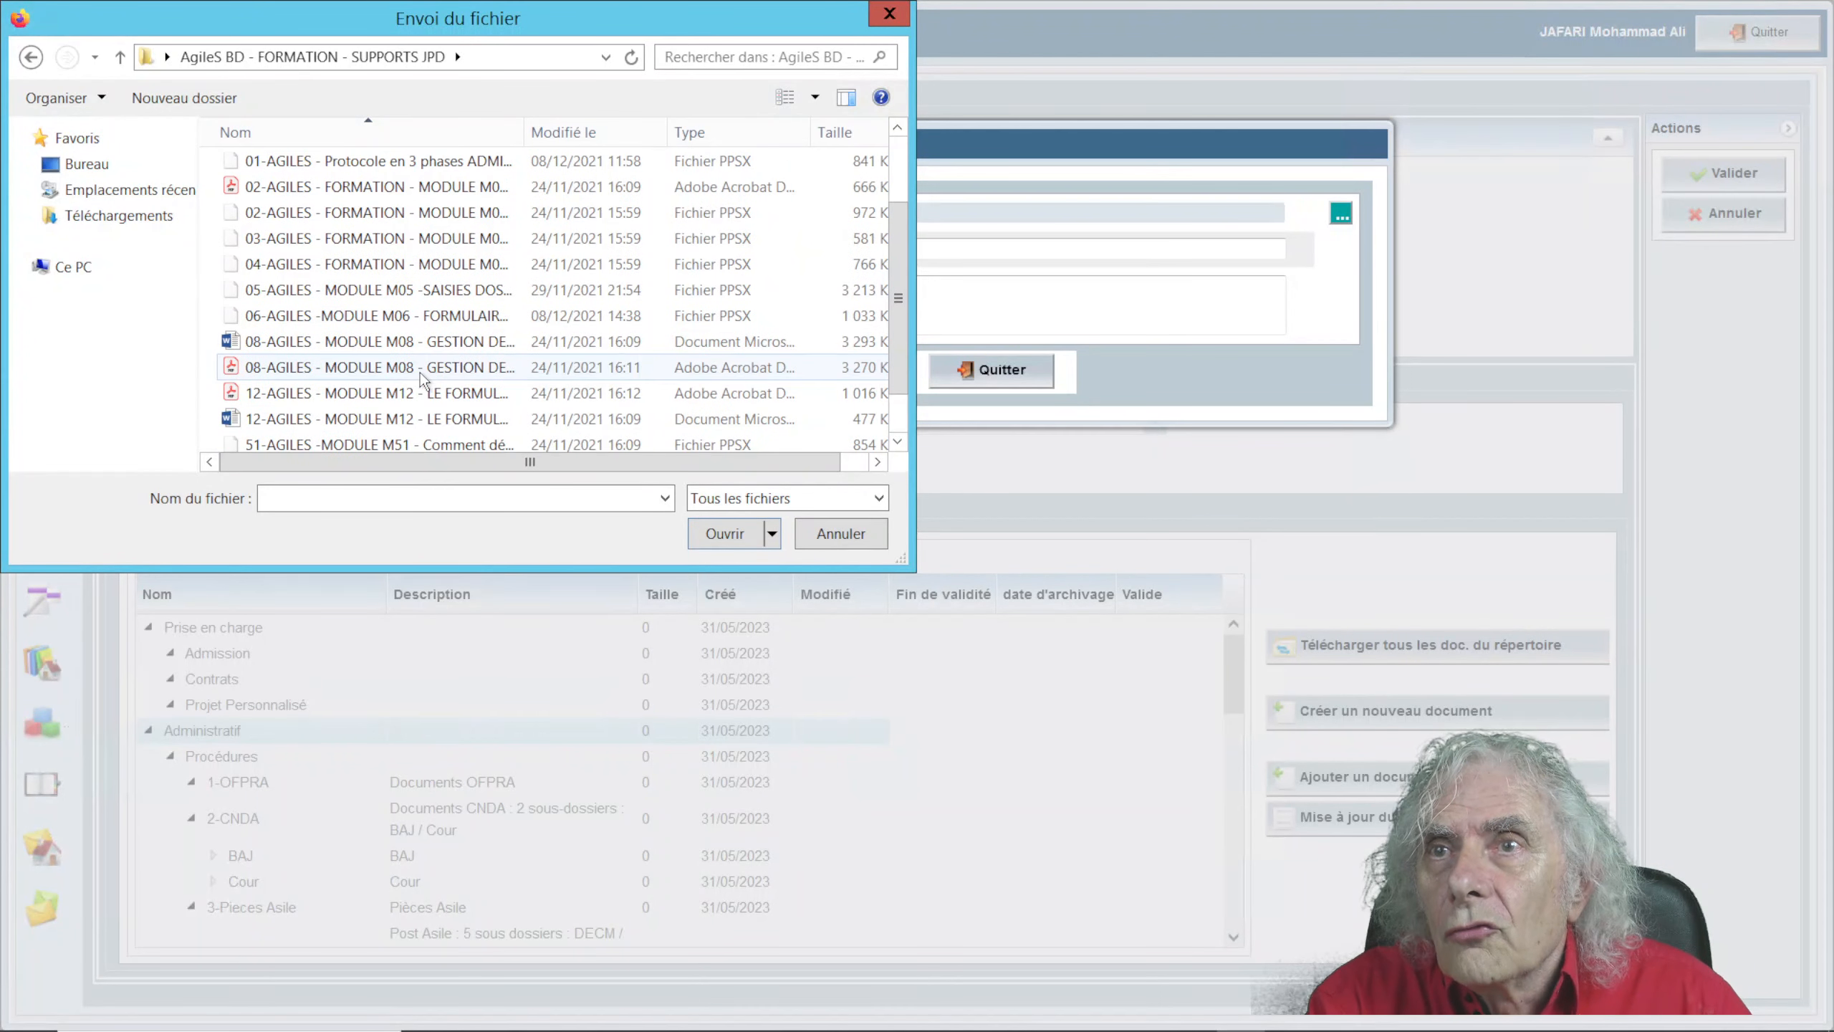
scroll(420, 373, "up", 1)
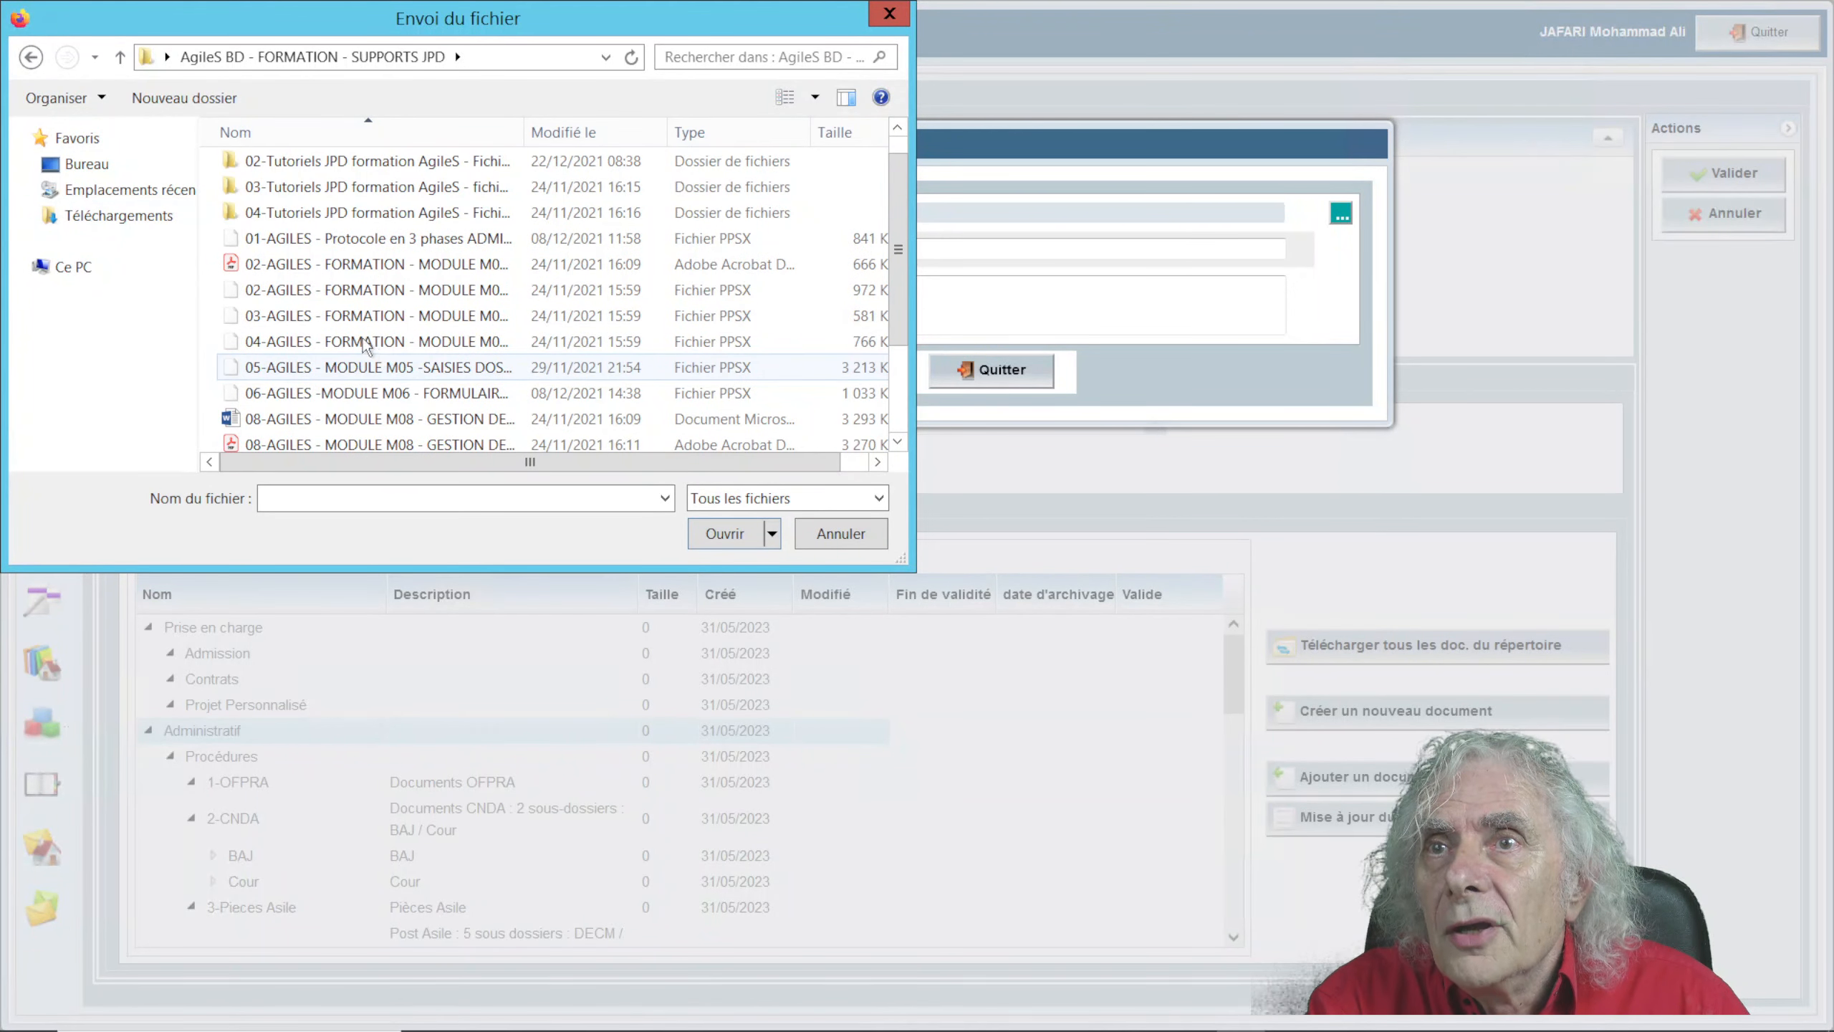
left_click(337, 267)
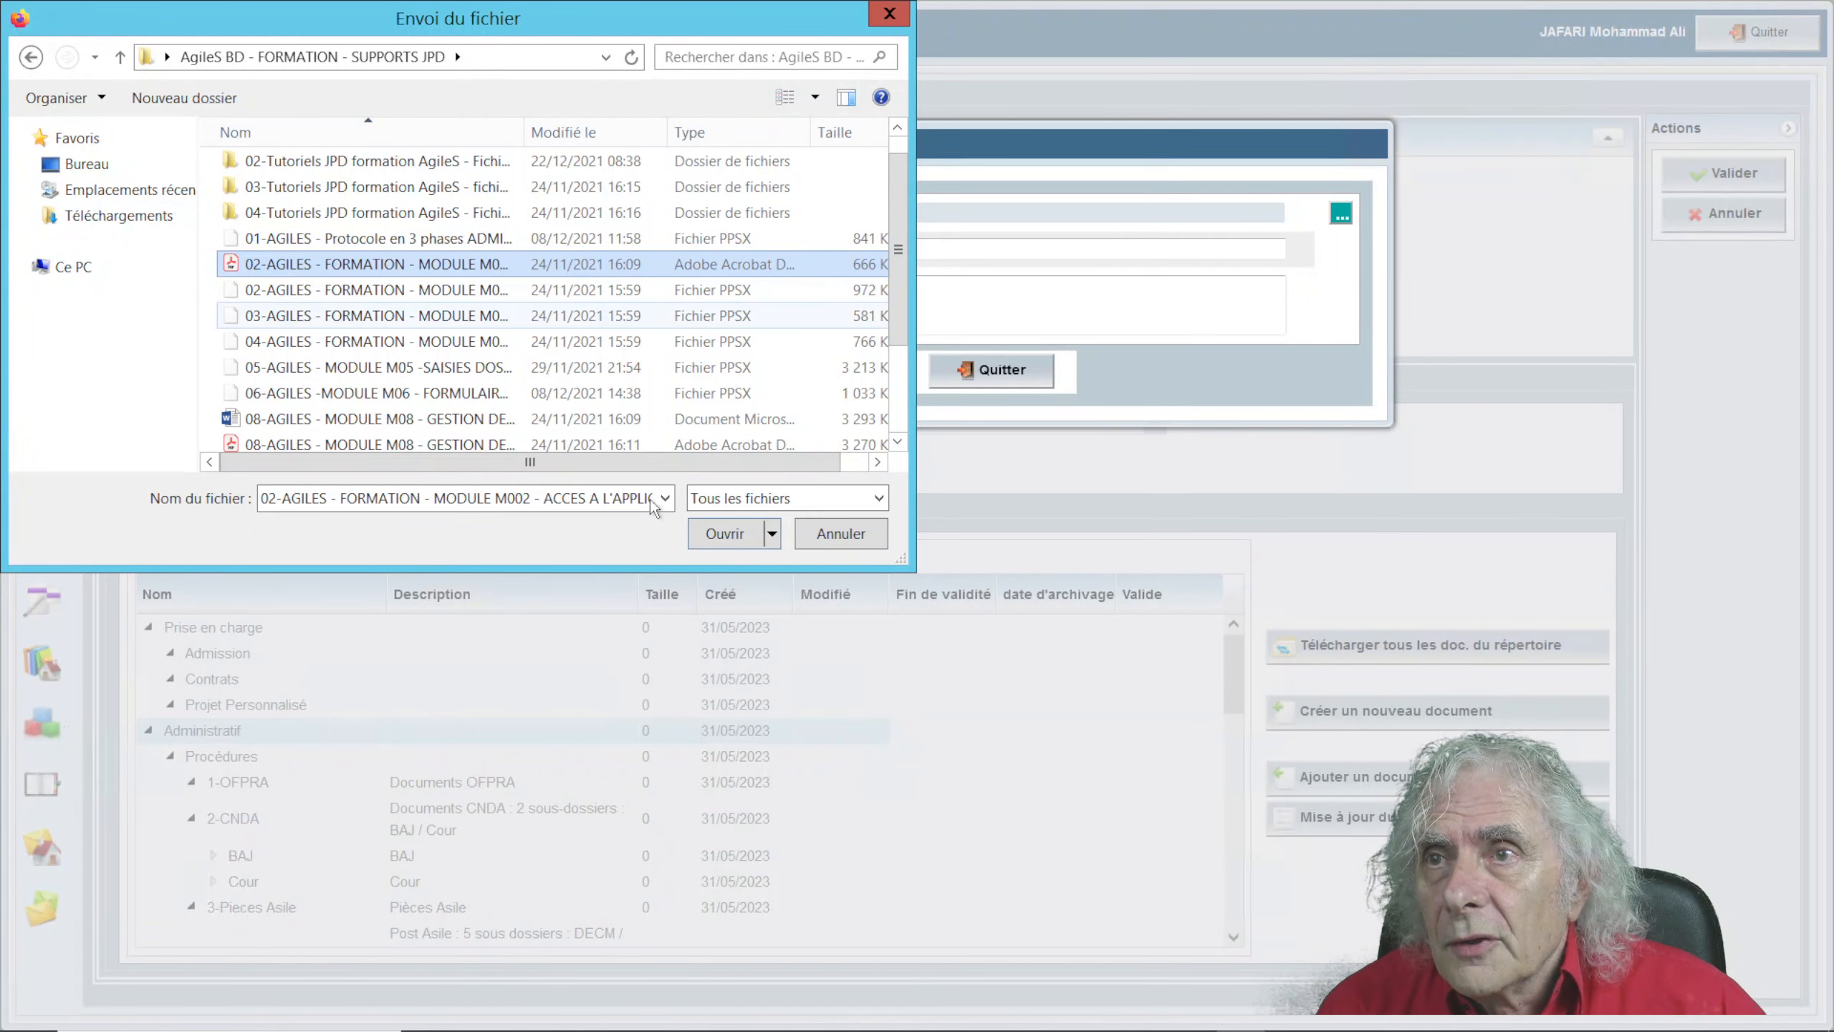
left_click(719, 539)
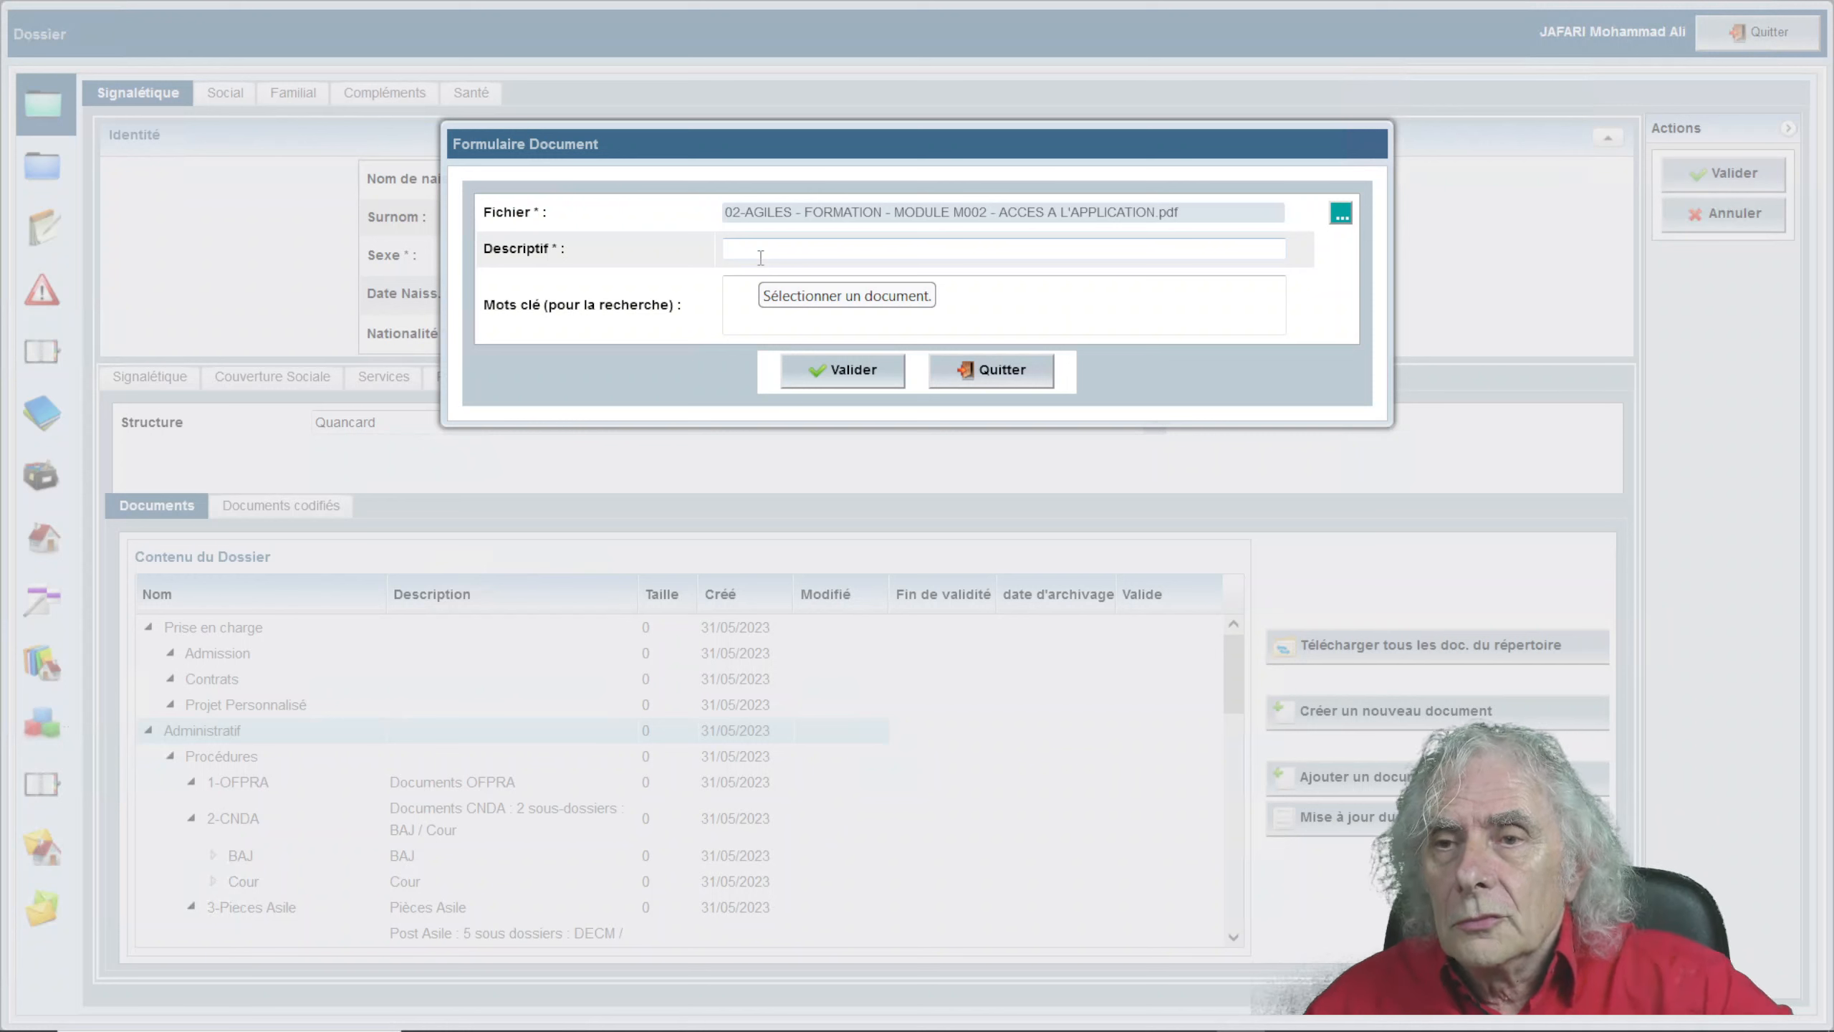
Enter "klgjdslkdgkdhkdsfhdkmf khs sfqfkfhslk kjjsh qsshs qsoqsdoisd soiqspoidqsdposi o" as the document's description and validate the form
type("klgjdslkdgkdhkdsfhdkmf  khs sfqfkfhslk kjj")
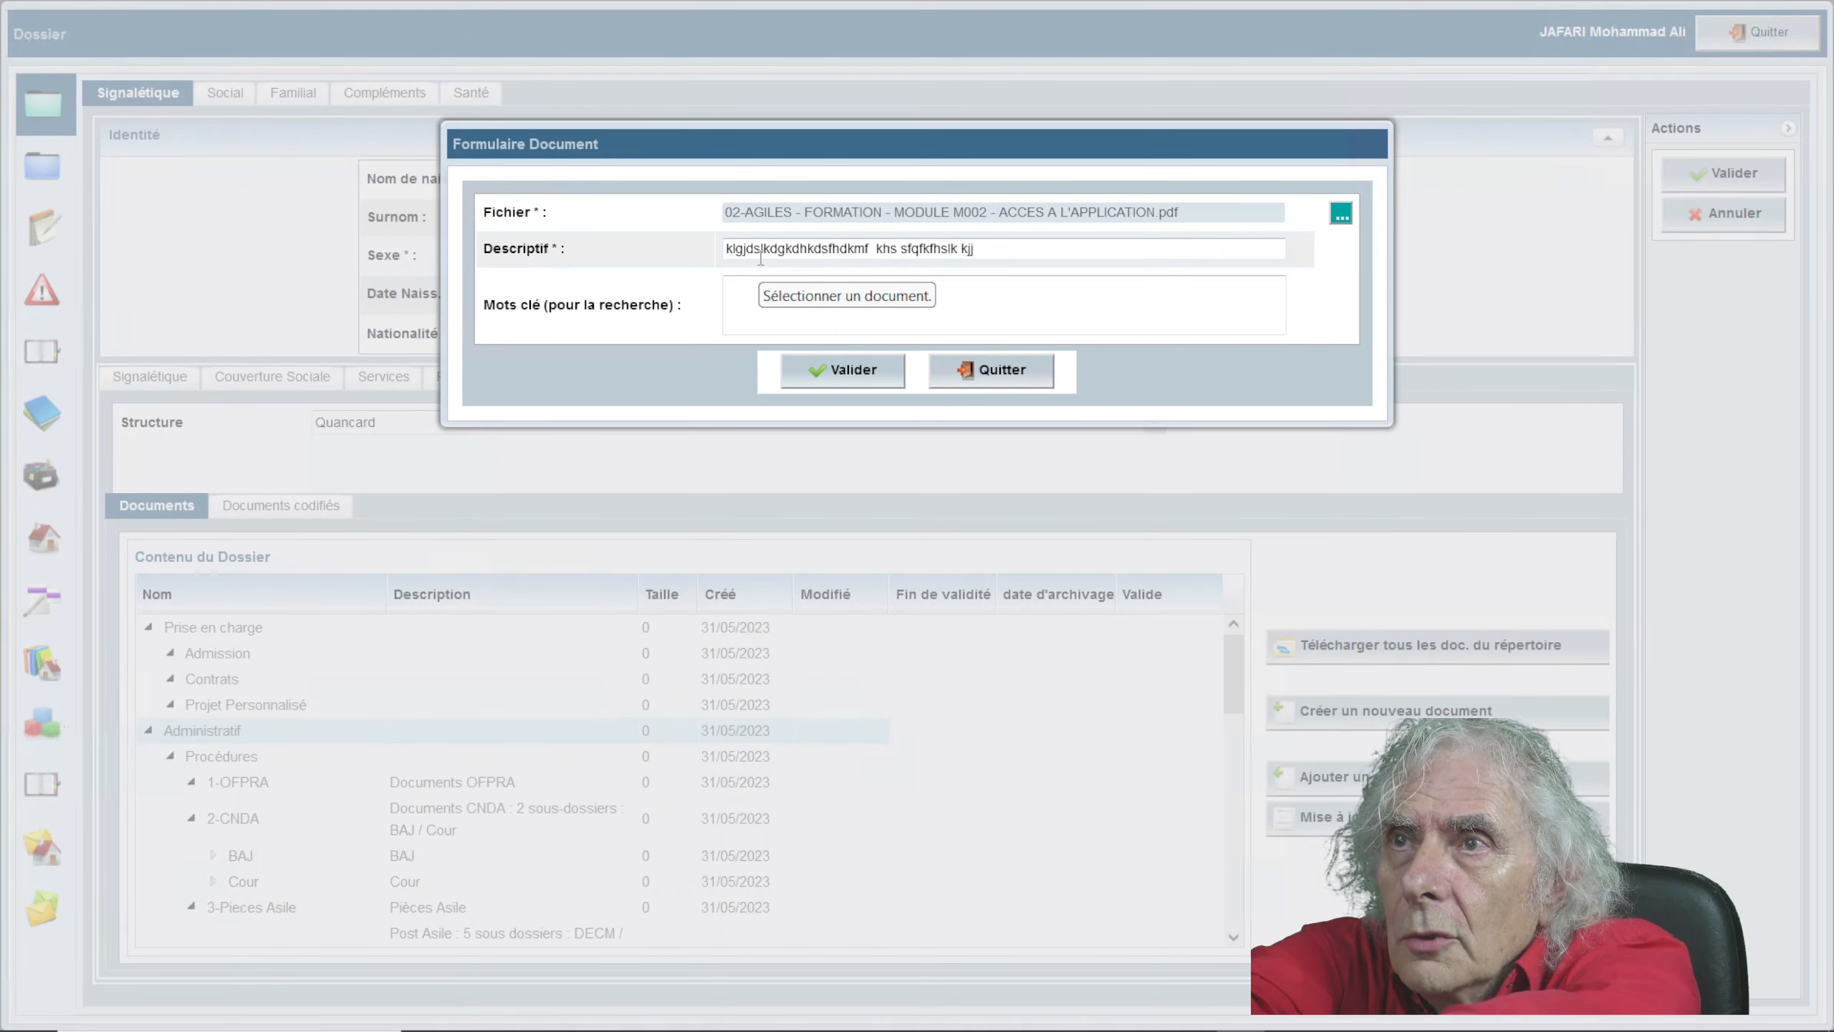
type("sh qsshs qsoqsdoisd soiqspoidqsdposi o")
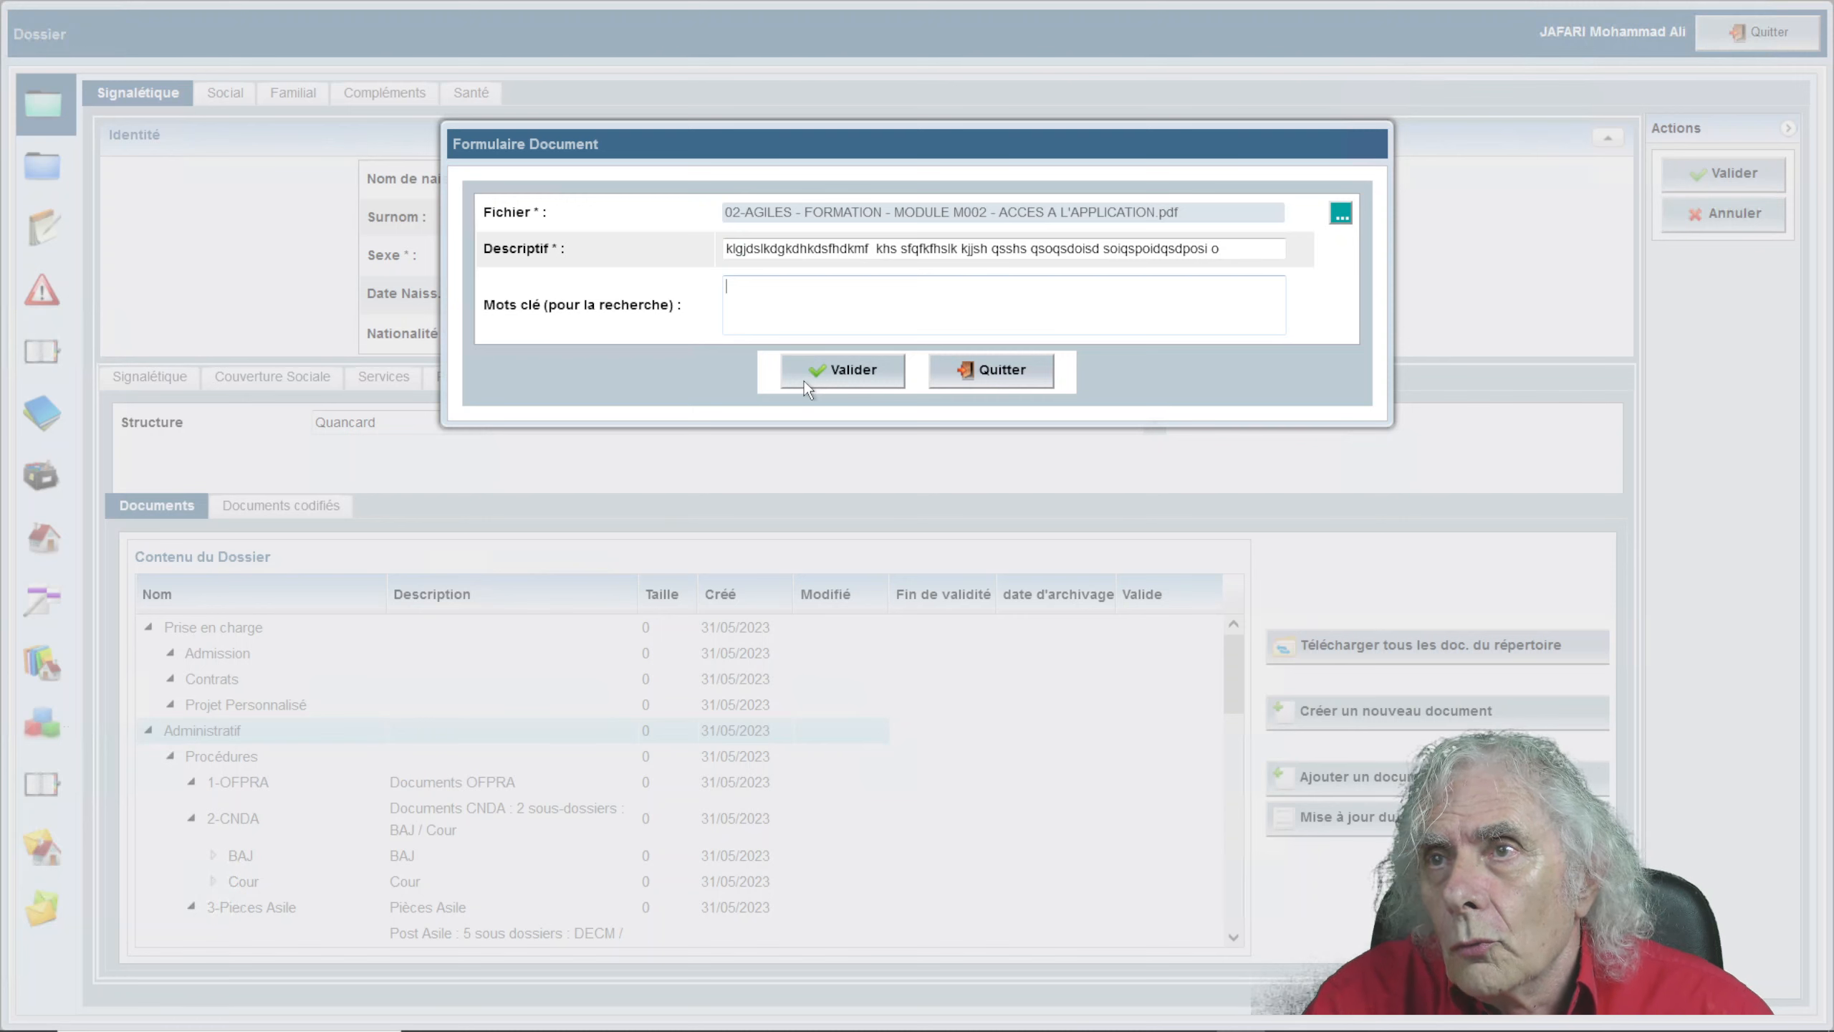
left_click(846, 379)
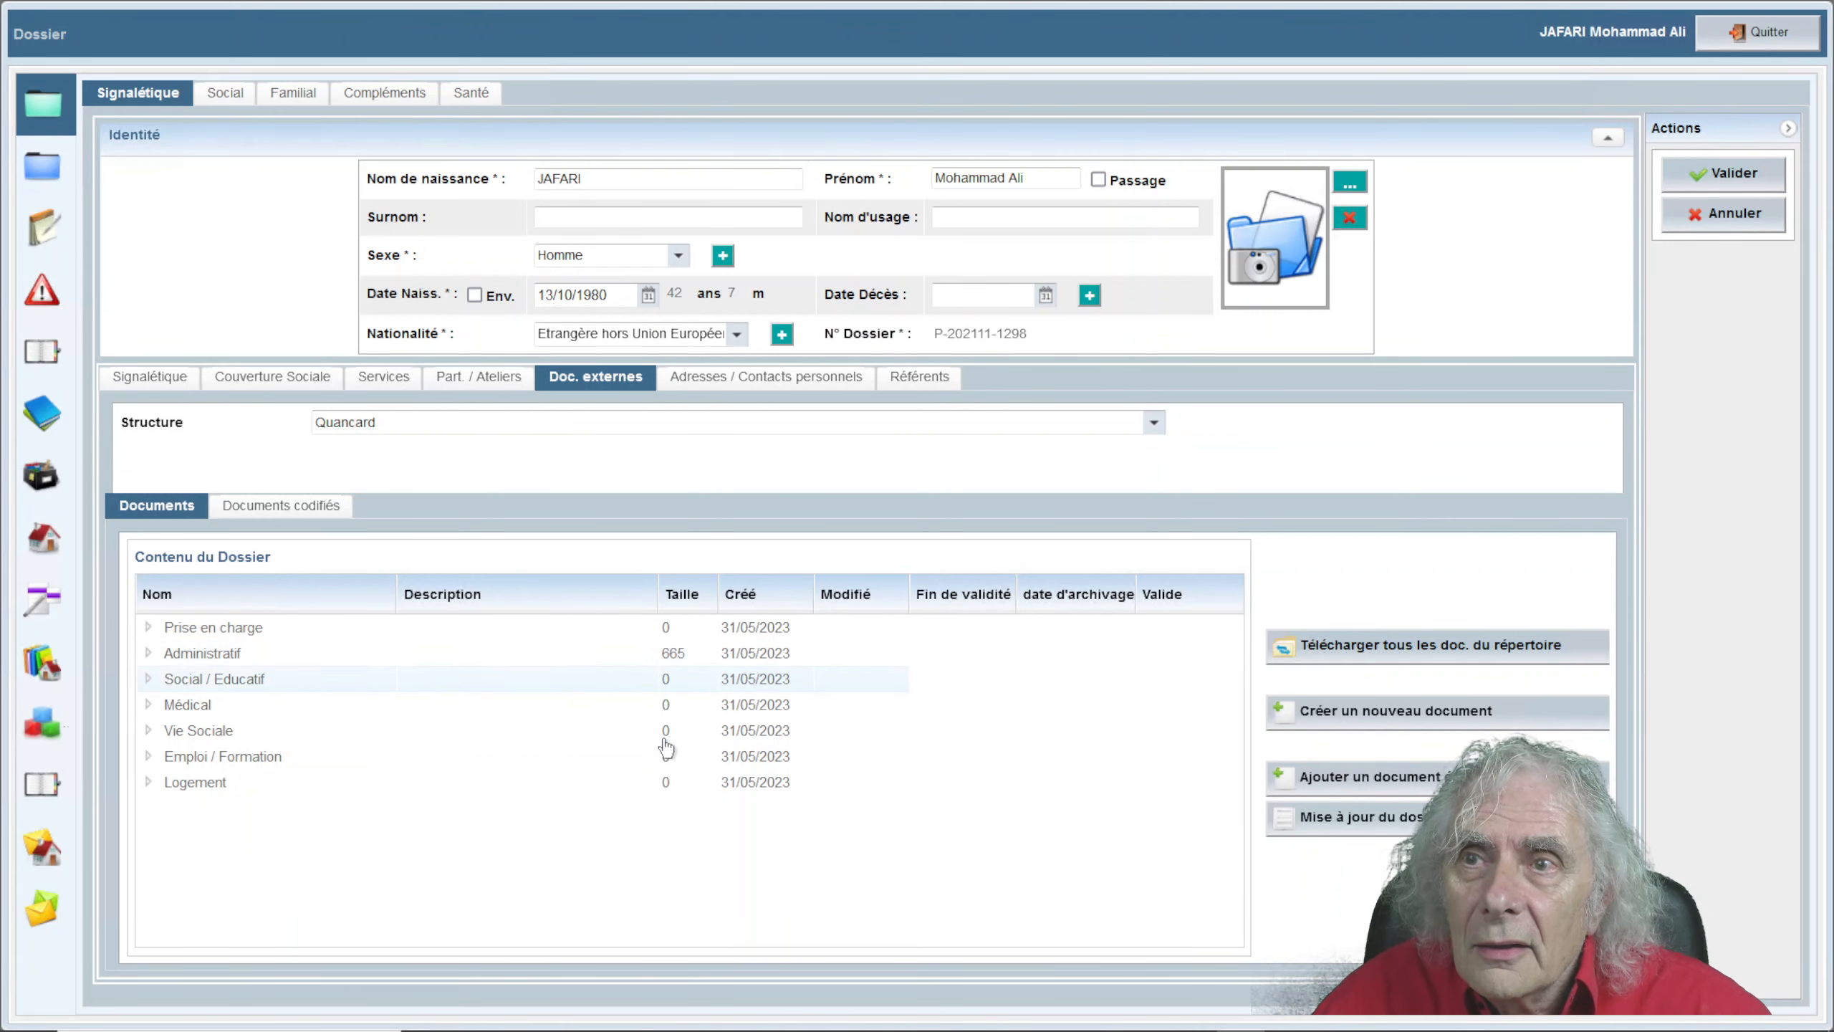
Expand the Administratif folder and download a copy of the added MODULE M002 PDF to view it
left_click(150, 654)
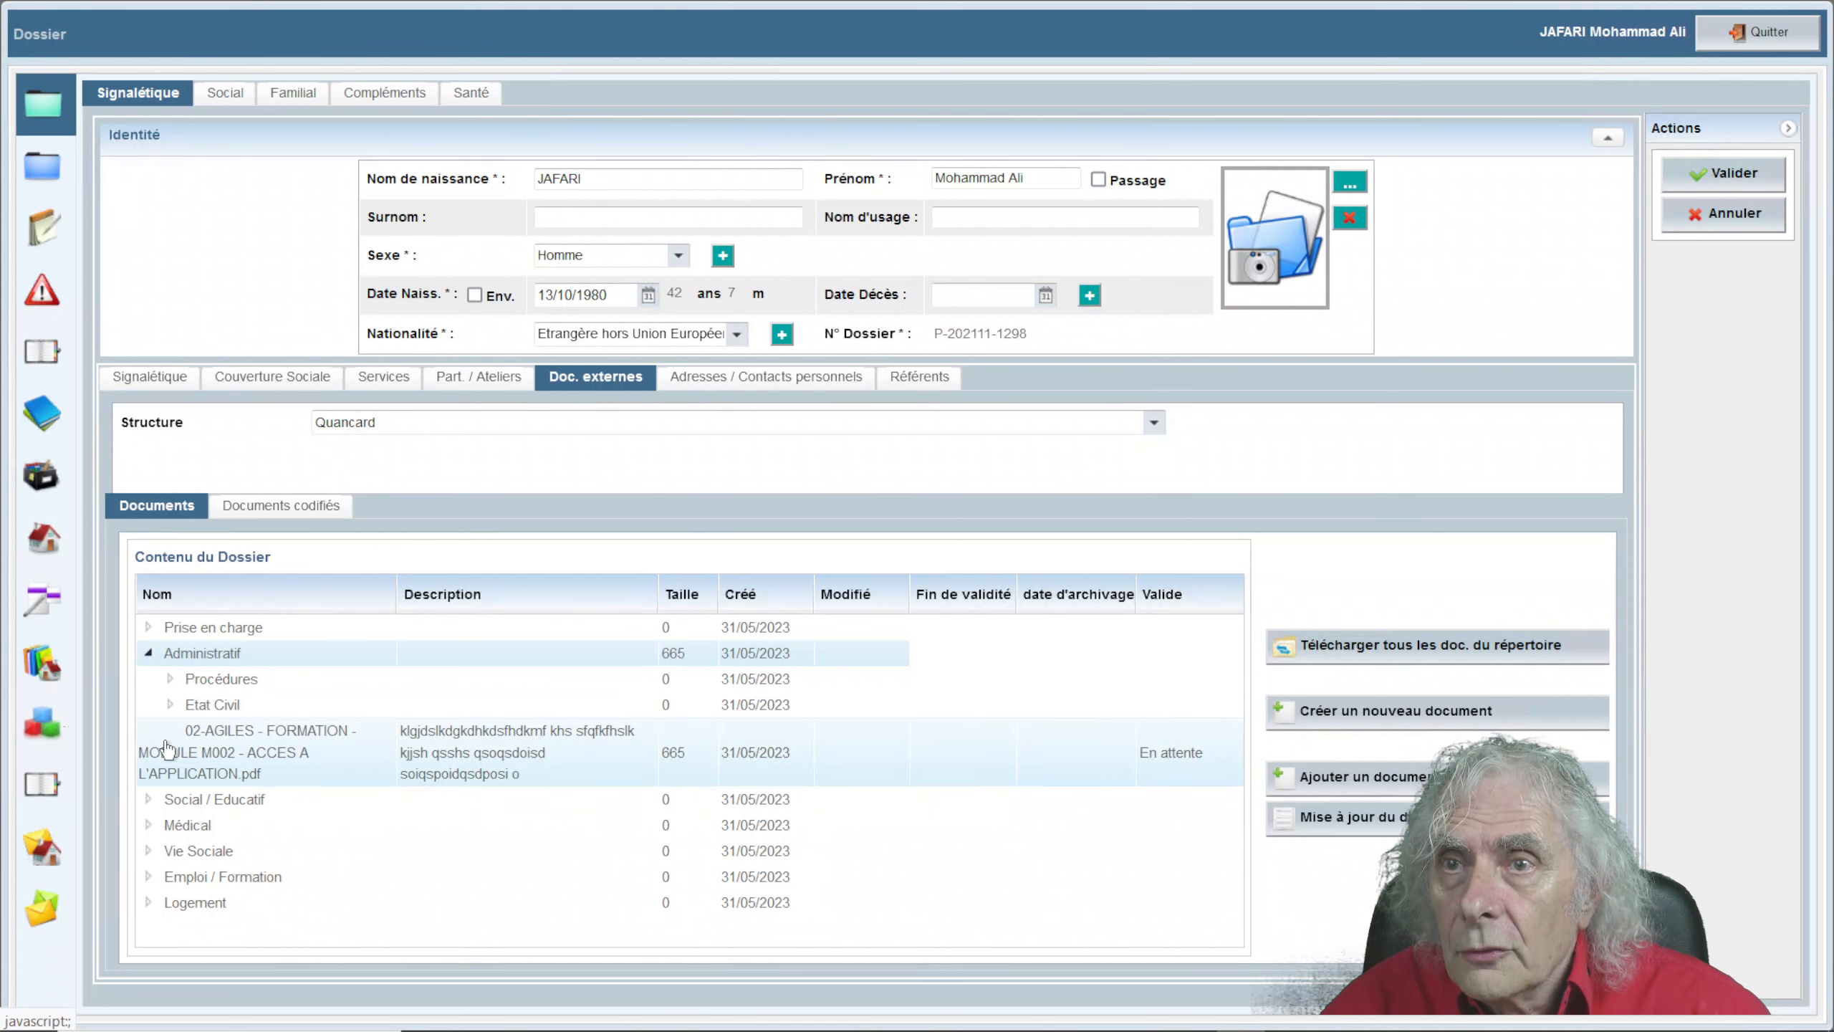
left_click(233, 744)
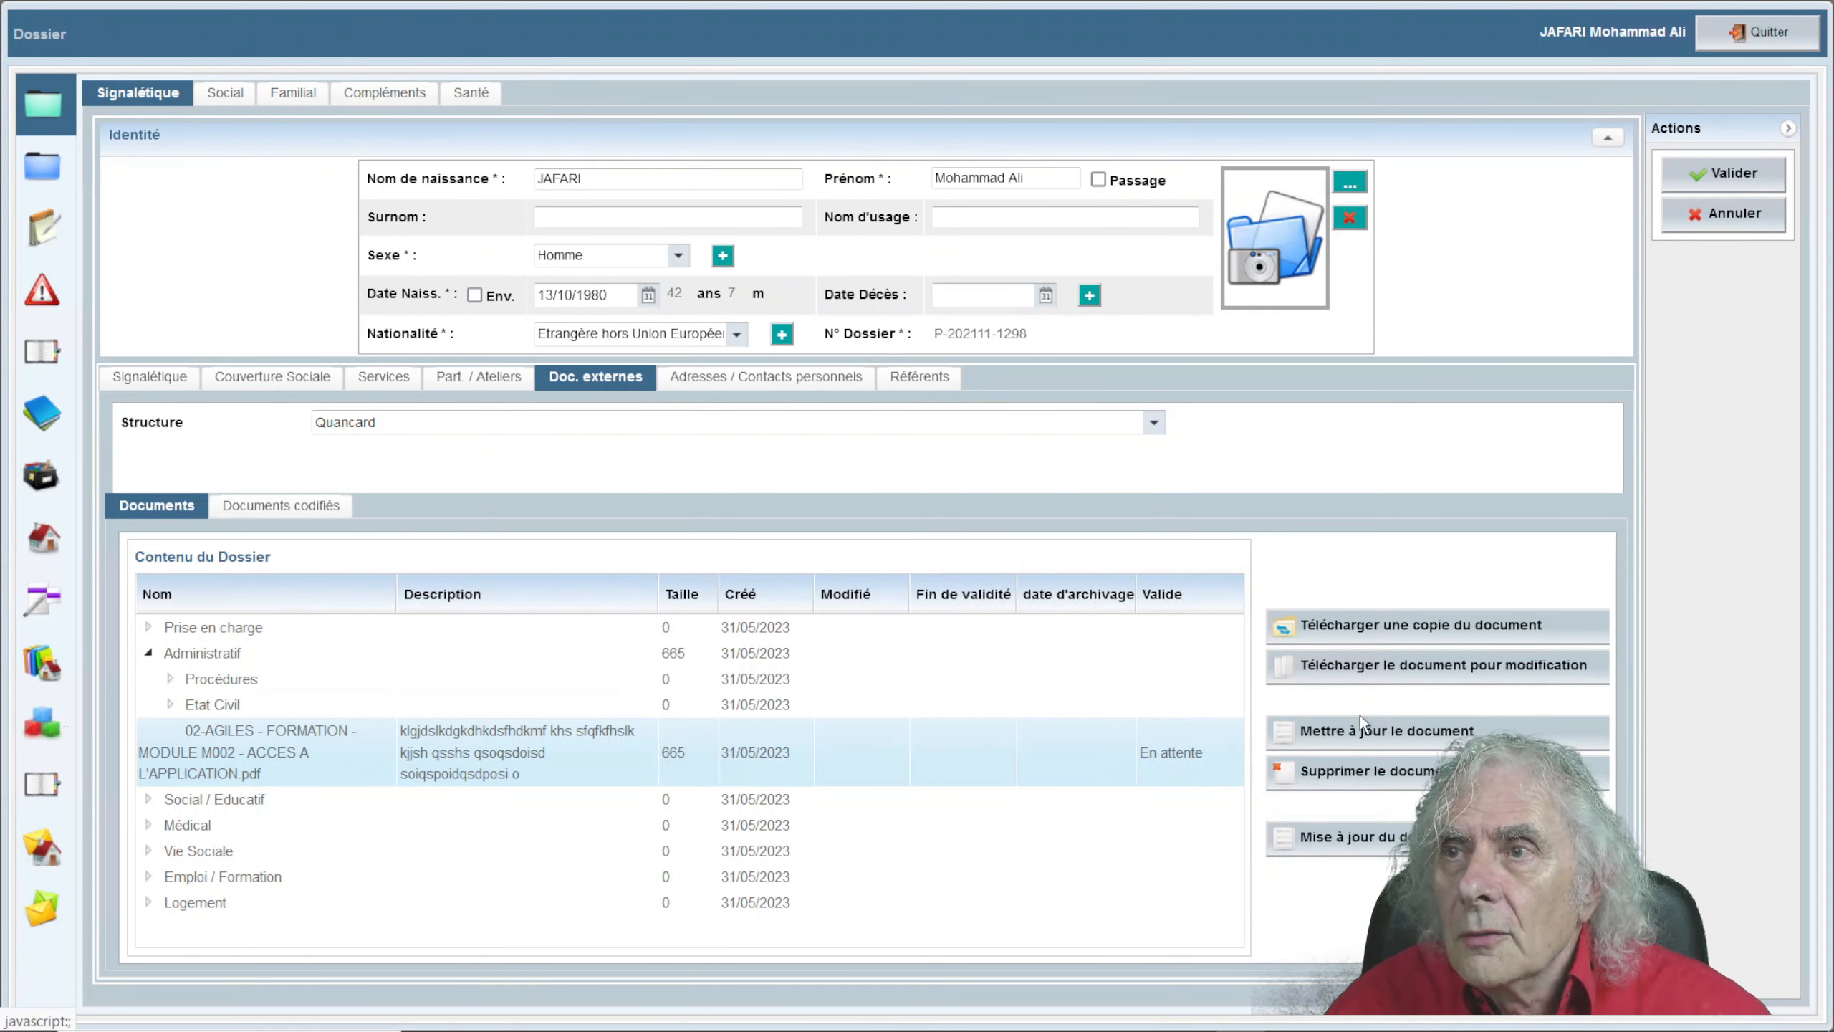
left_click(1376, 628)
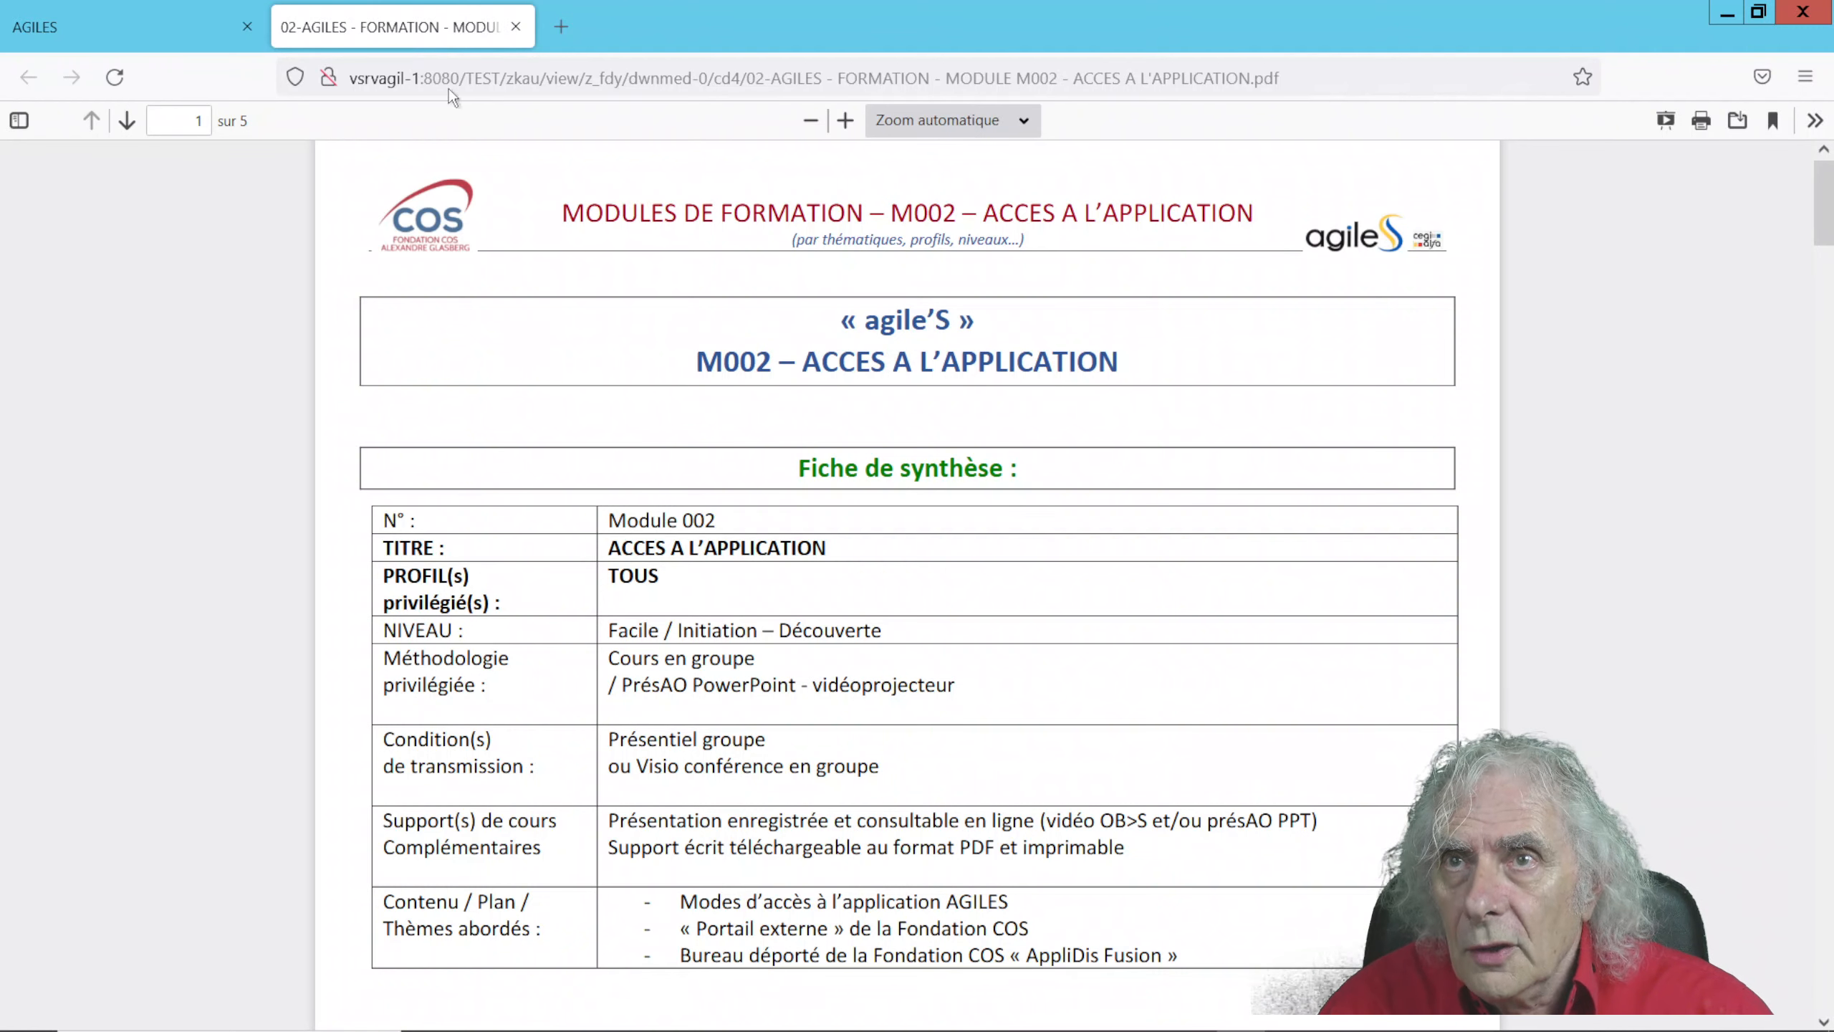
Return to the resident's record in AGILES and select the Administratif folder
left_click(89, 36)
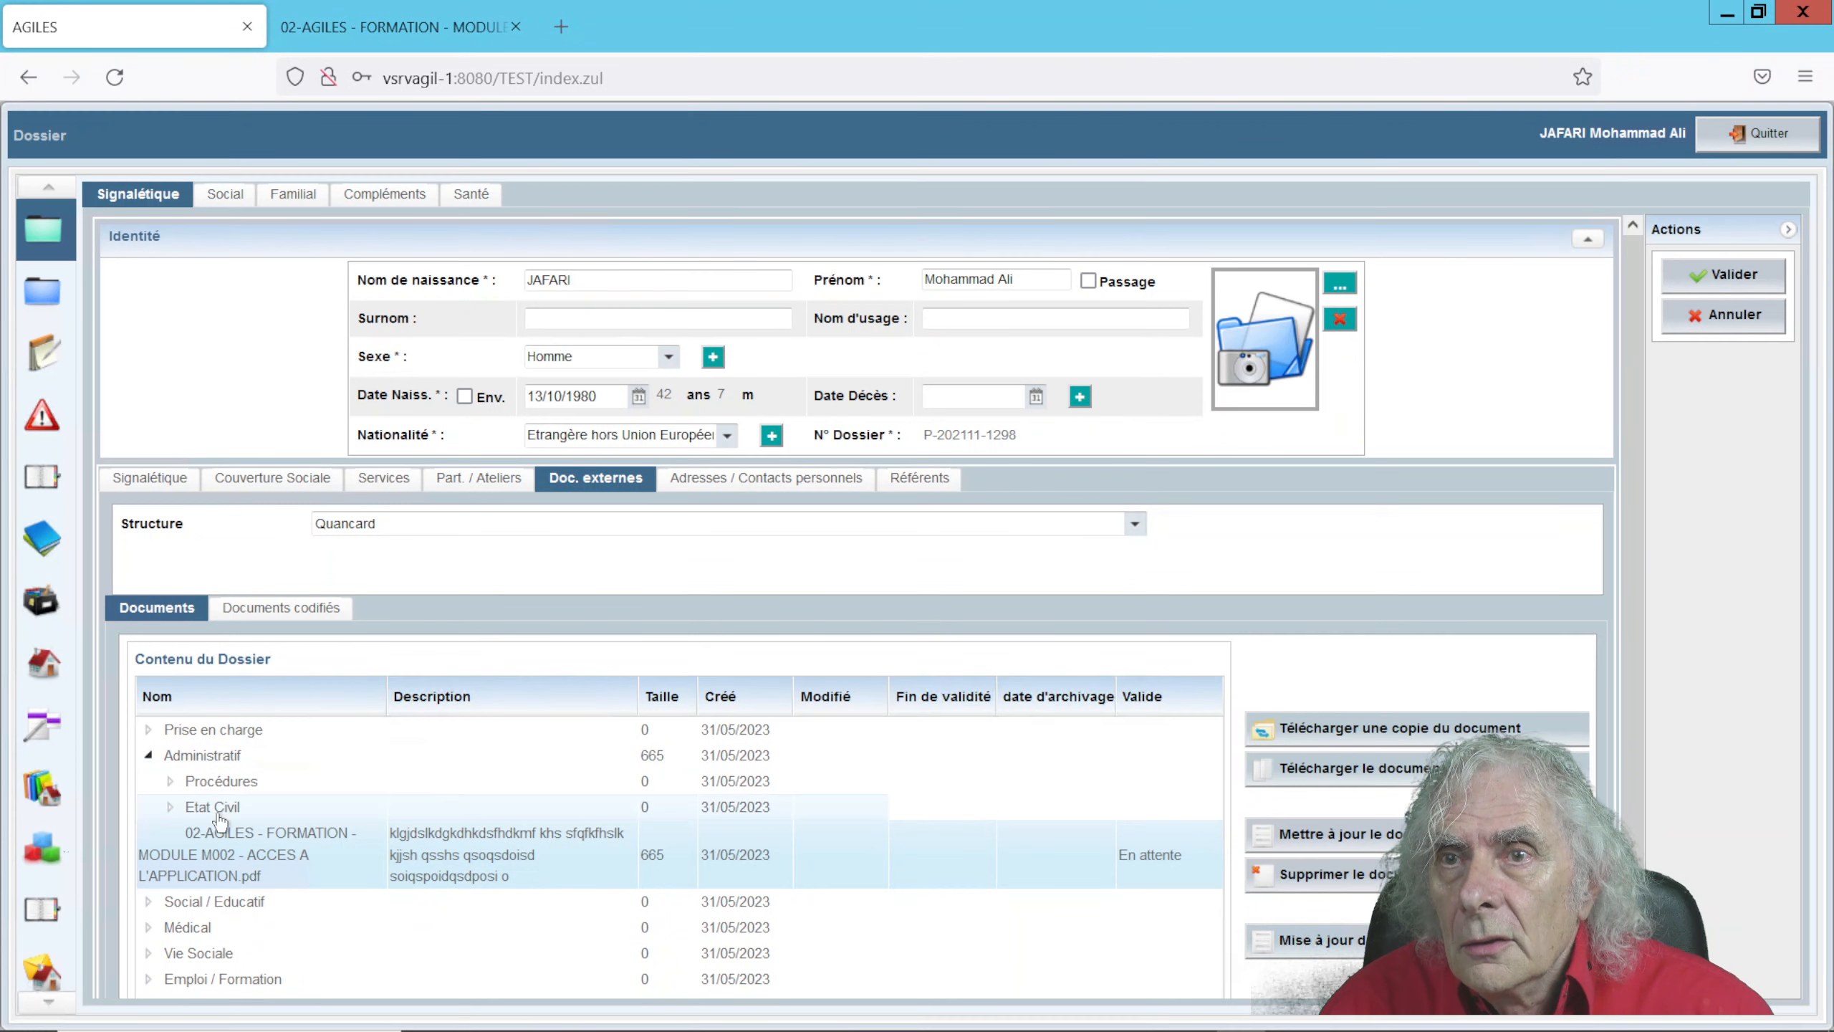
left_click(202, 756)
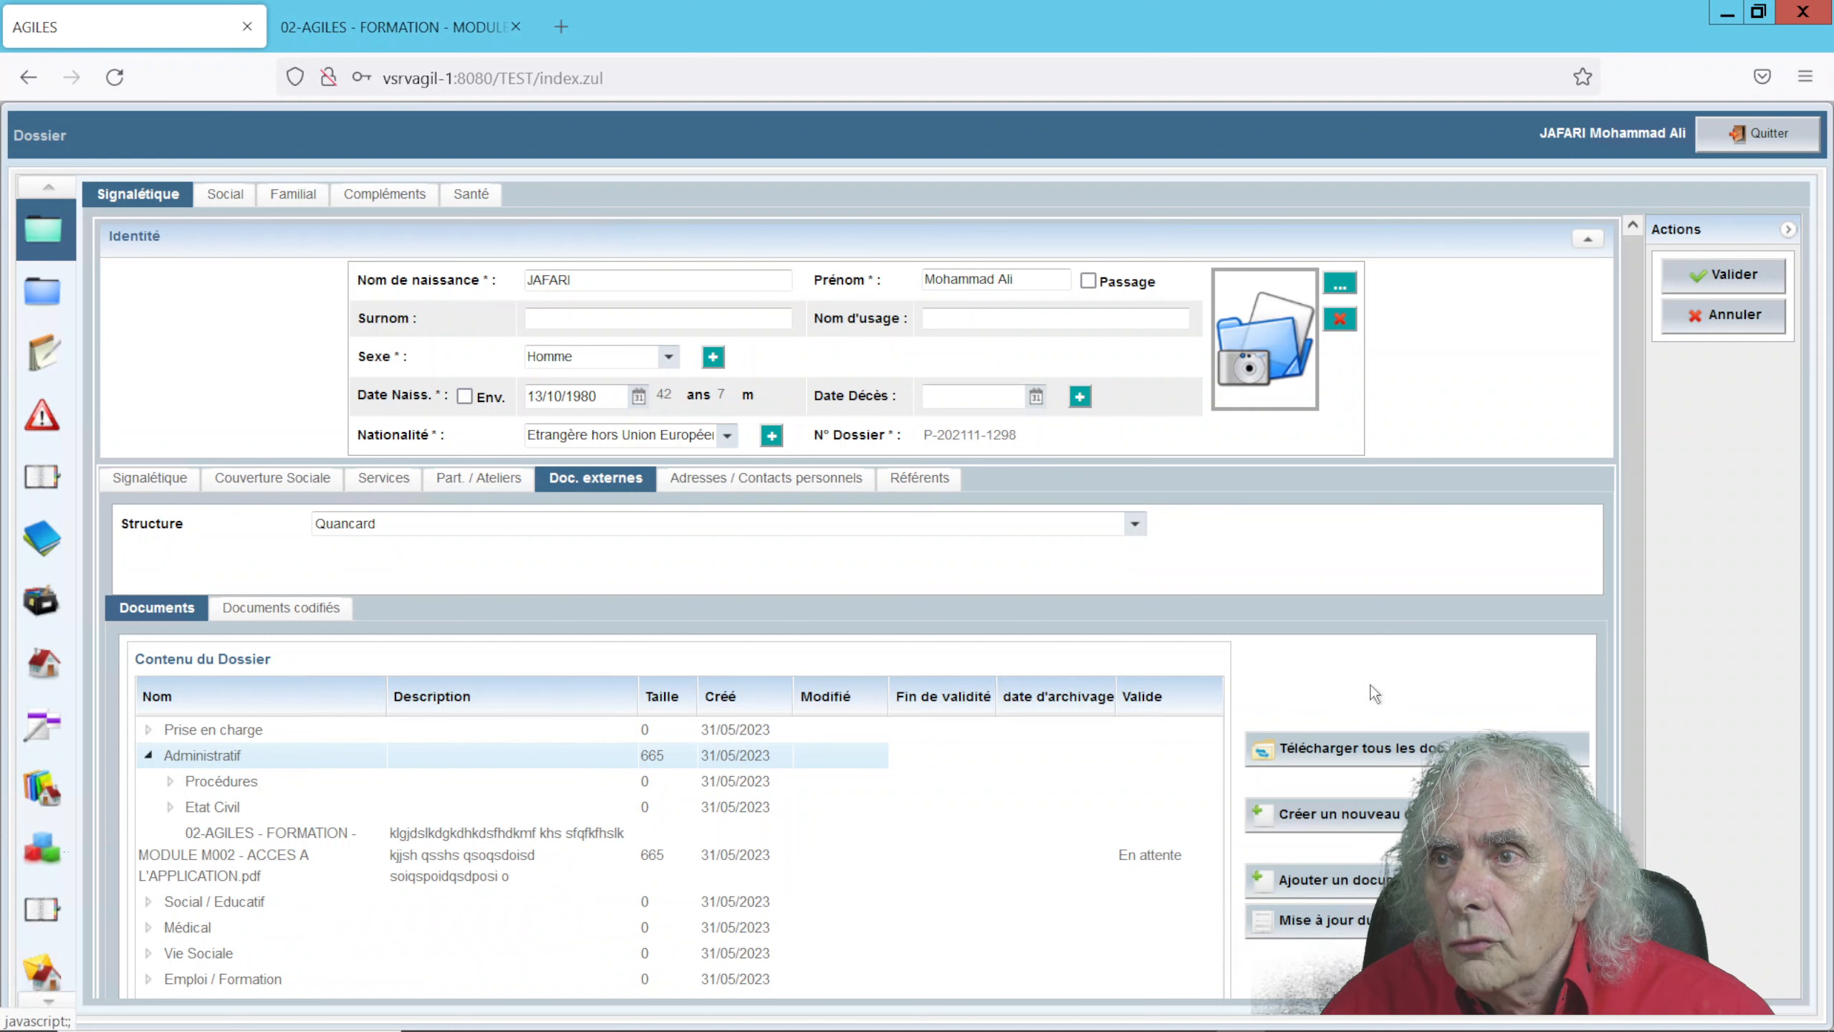